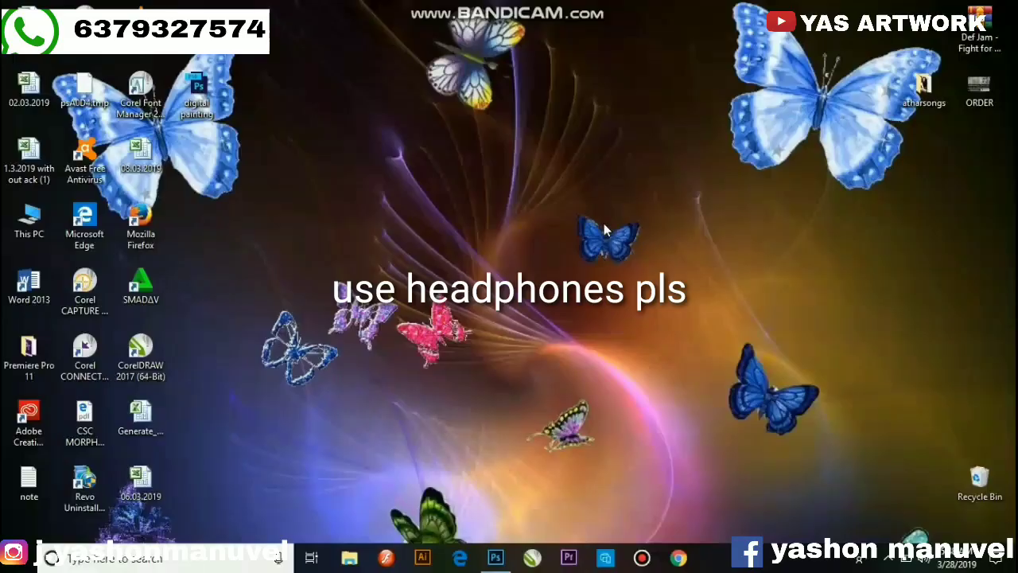
Step: Bring the Photoshop window to the front from the Windows taskbar
left_click(495, 557)
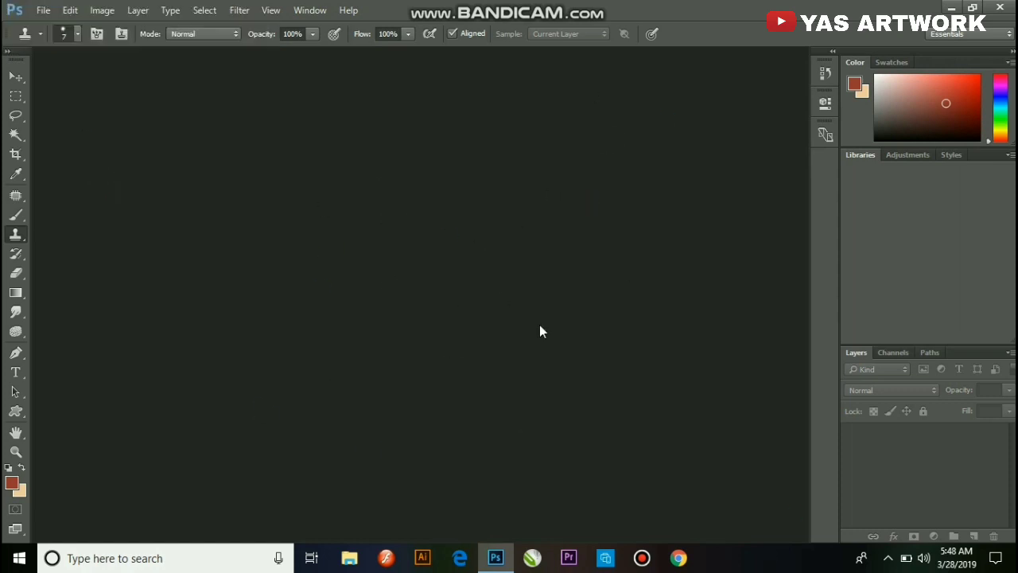
Step: Start a new blank document from the File menu and show the document type presets
left_click(43, 9)
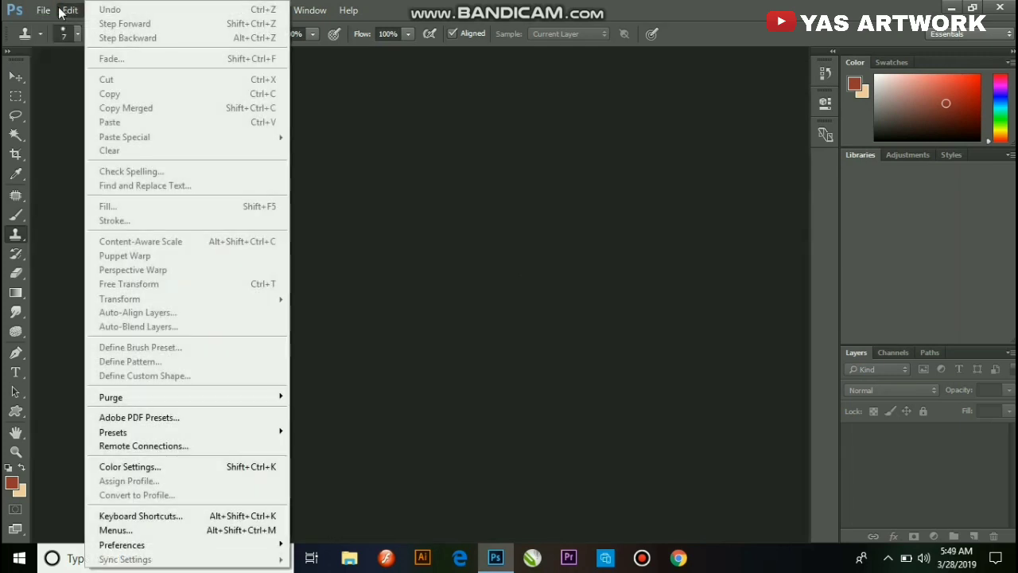
left_click(72, 10)
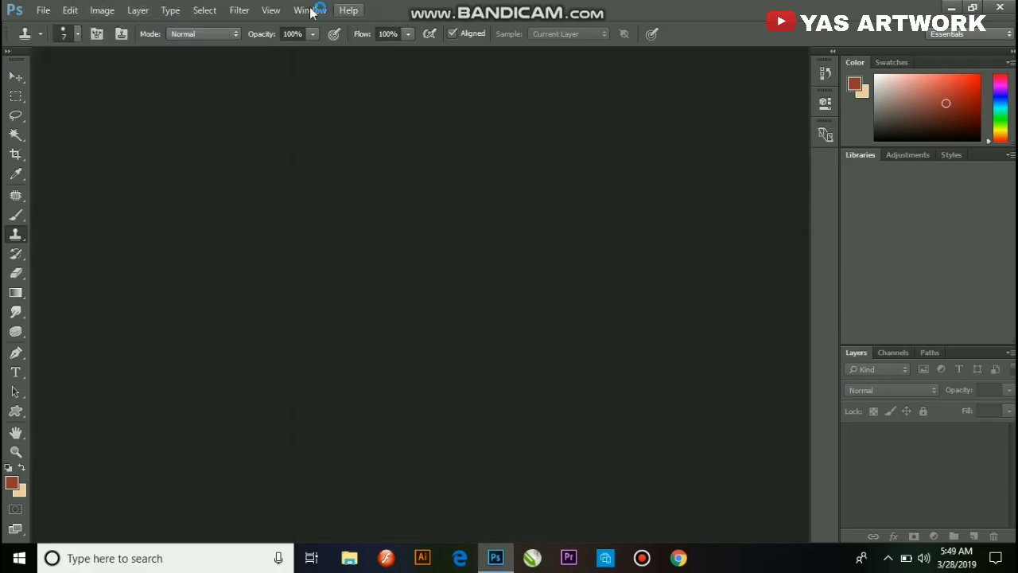
left_click(43, 9)
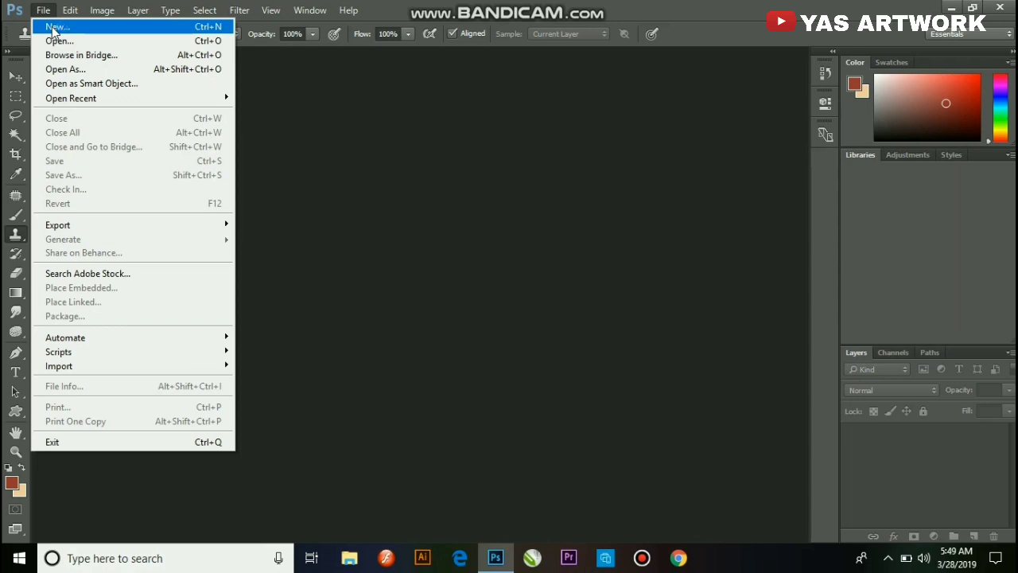
left_click(55, 29)
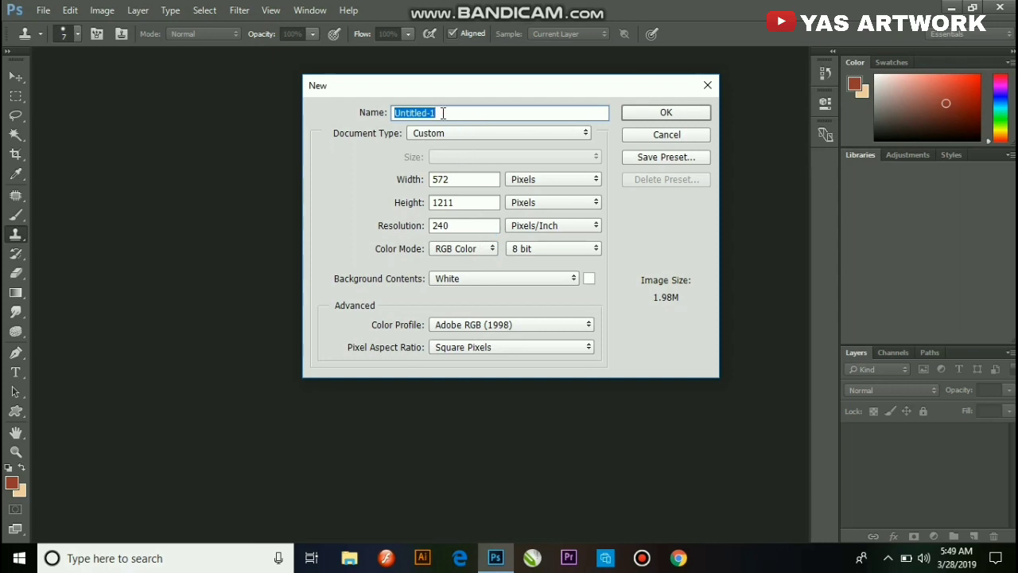
left_click(461, 137)
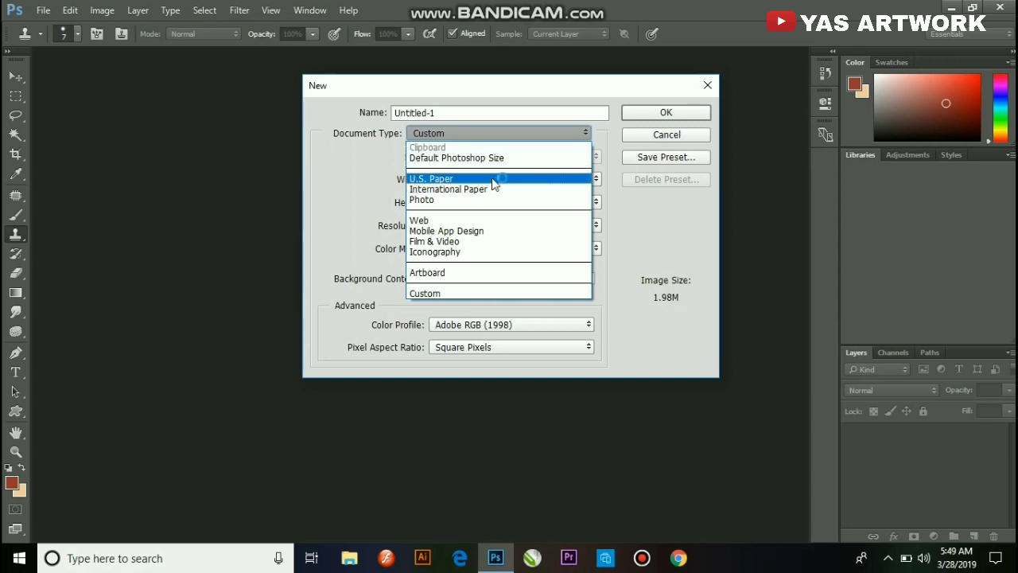
Step: Switch the preset from International Paper A4 to U.S. Paper, Letter size 8.5 × 11 inches
left_click(447, 191)
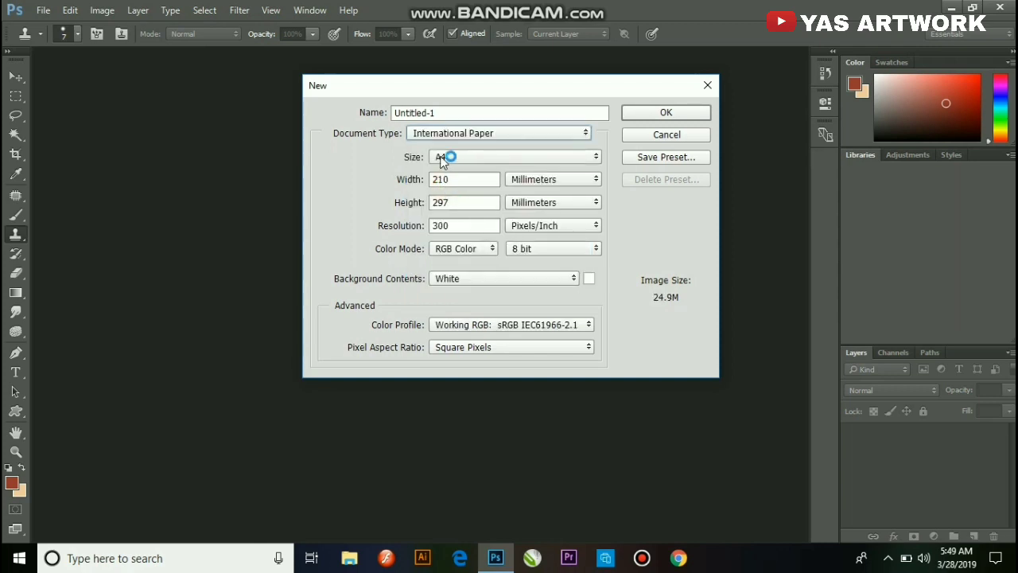
left_click(469, 158)
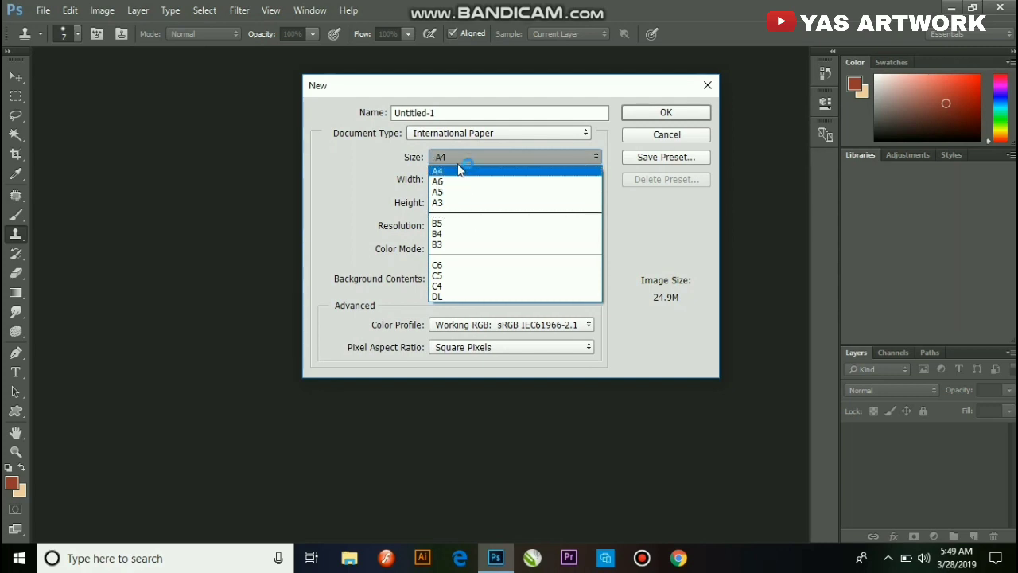
left_click(462, 169)
left_click(466, 137)
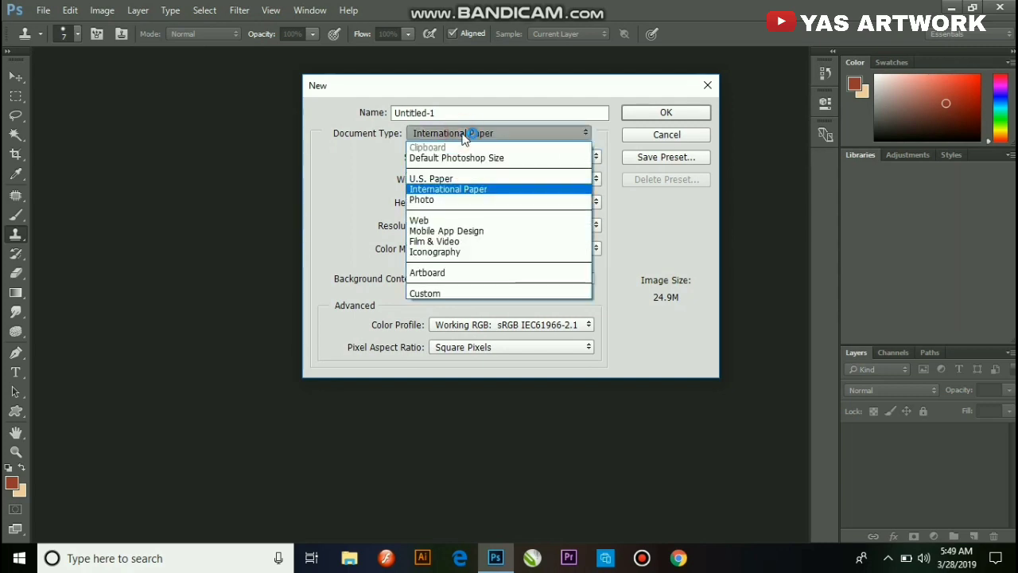
left_click(444, 180)
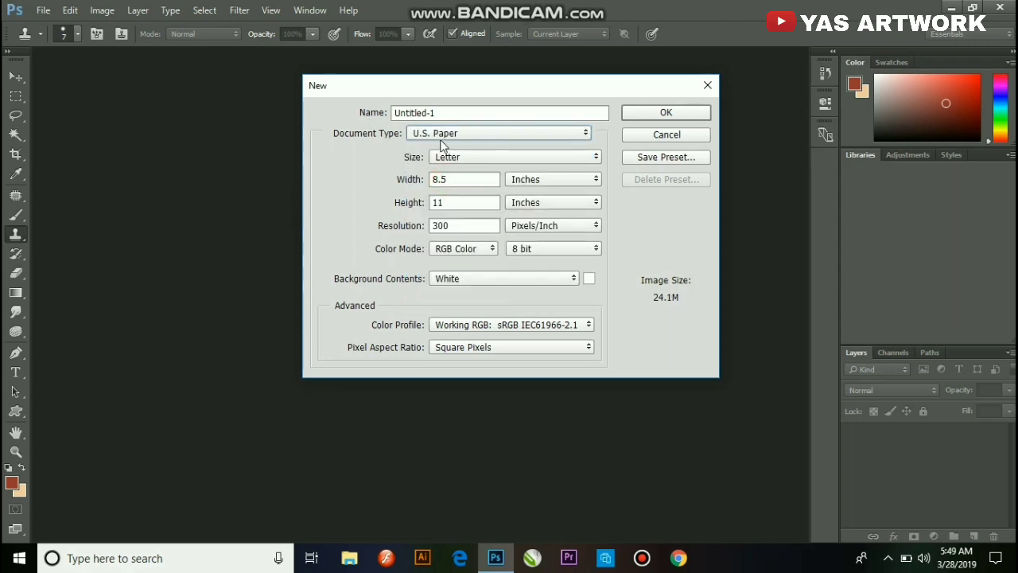
left_click(445, 133)
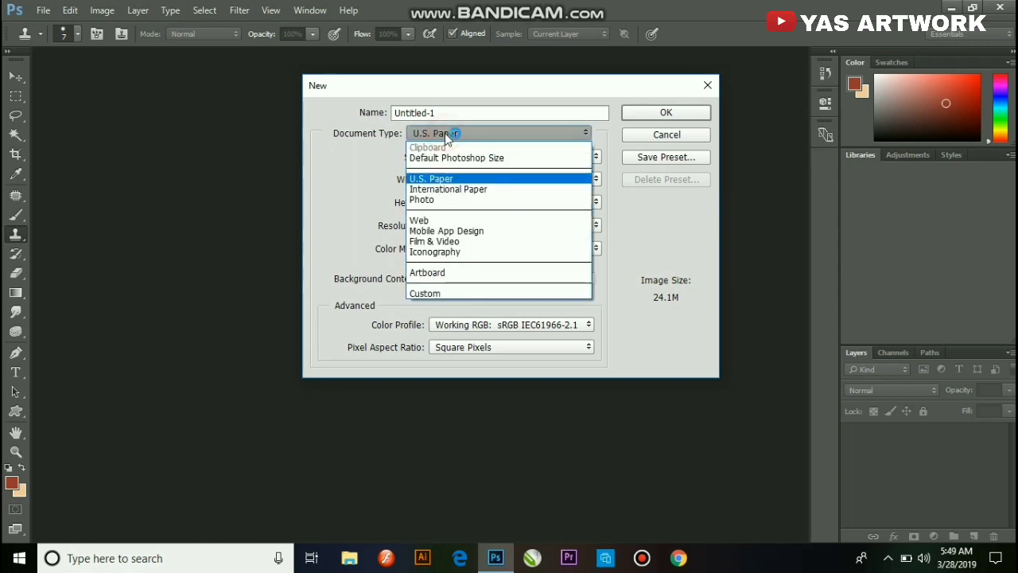
left_click(466, 133)
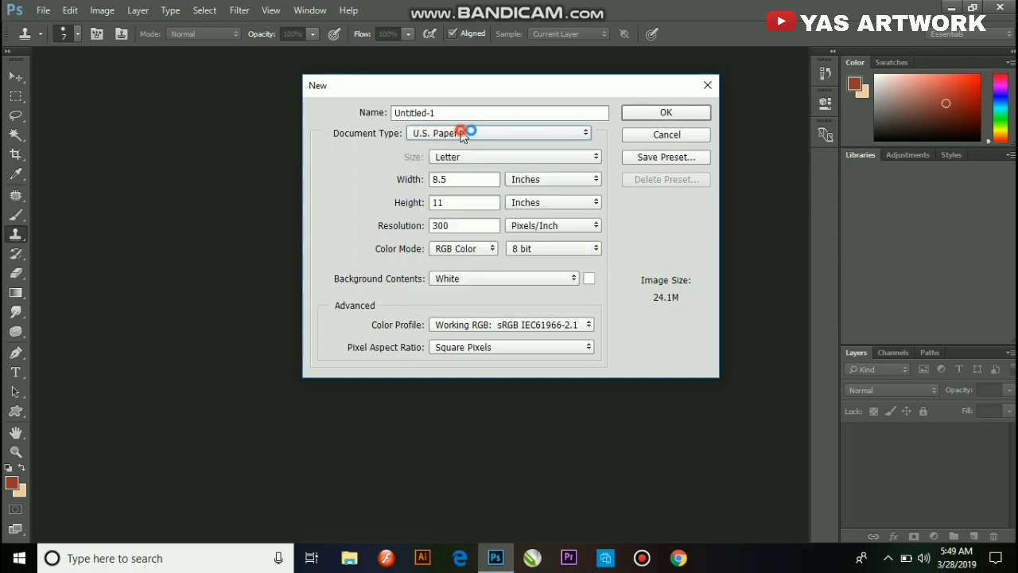
left_click(457, 158)
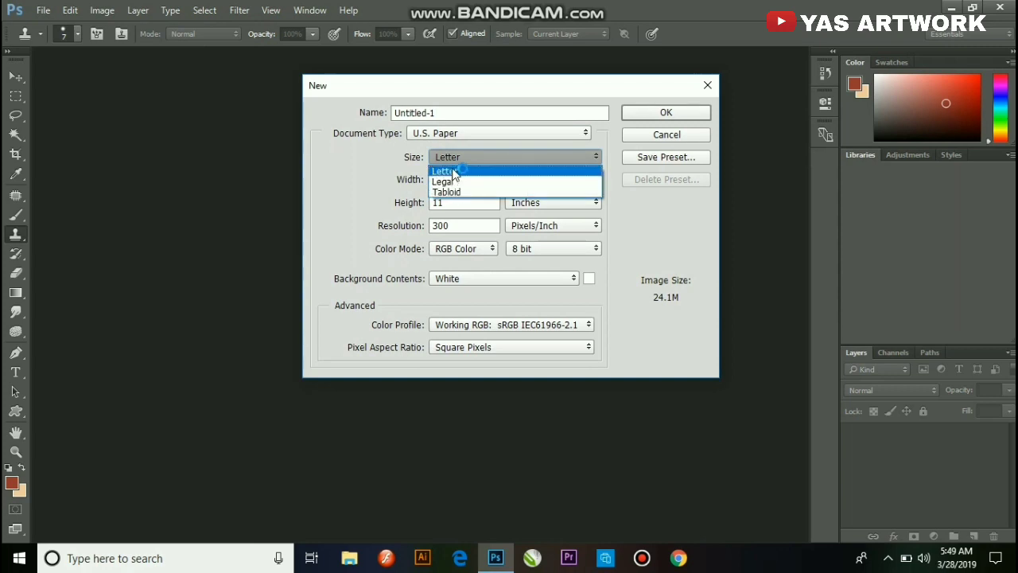
left_click(459, 158)
left_click(456, 159)
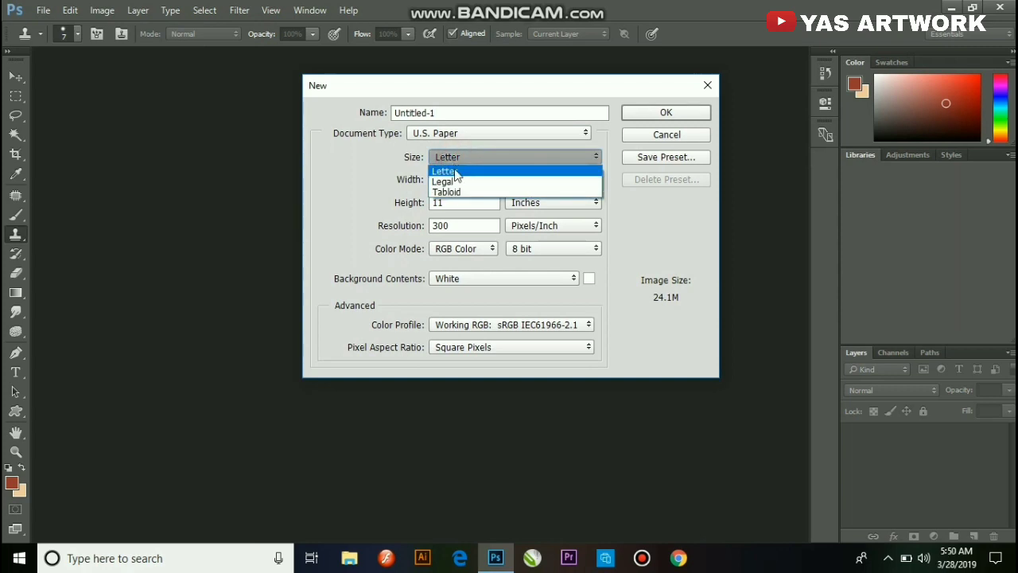
left_click(462, 174)
left_click(464, 169)
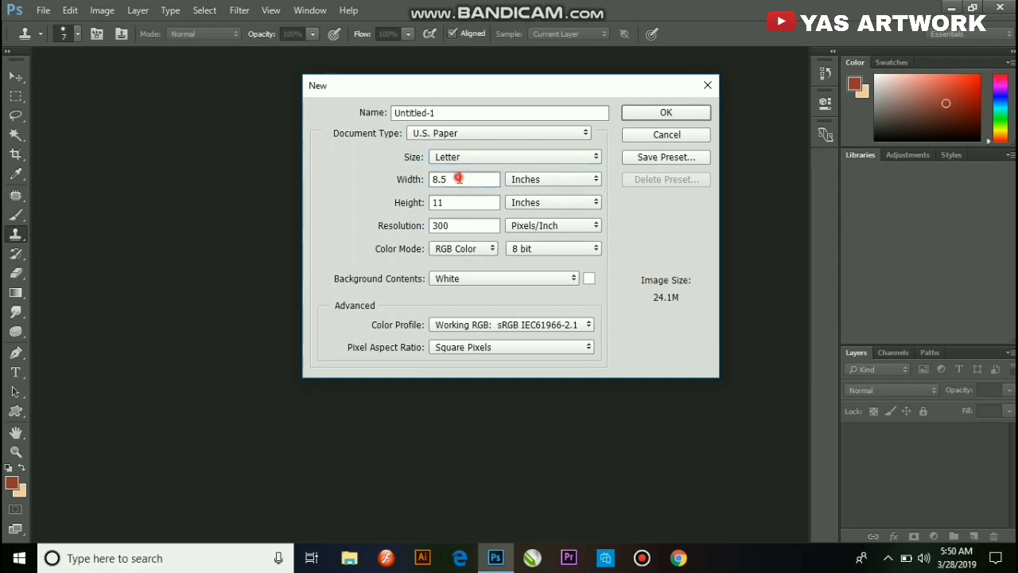
Step: Set the document width to 4 inches, keeping resolution at 300 ppi
double_click(453, 179)
left_click_drag(470, 179, 422, 181)
type("4")
left_click(562, 182)
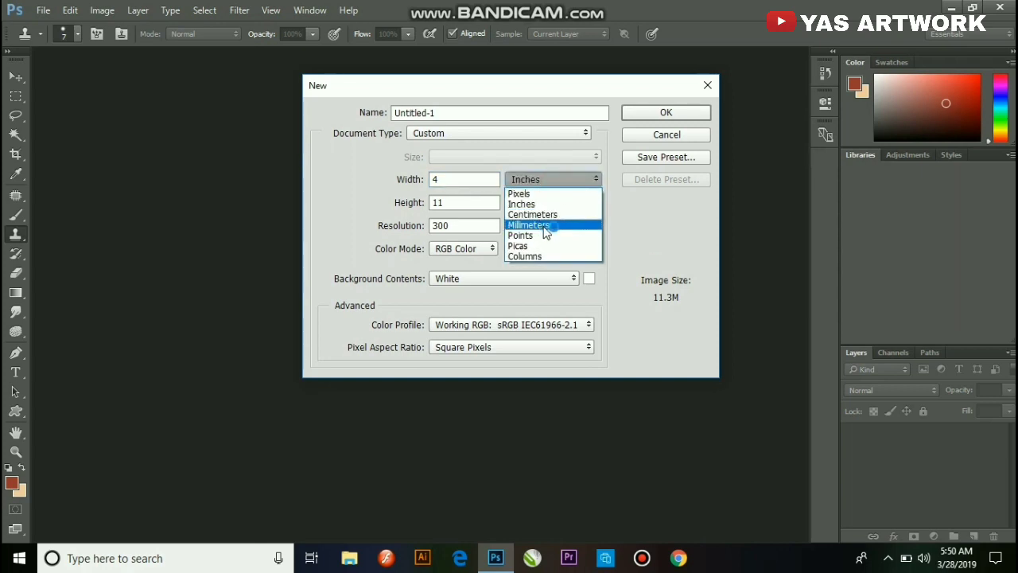
left_click(546, 182)
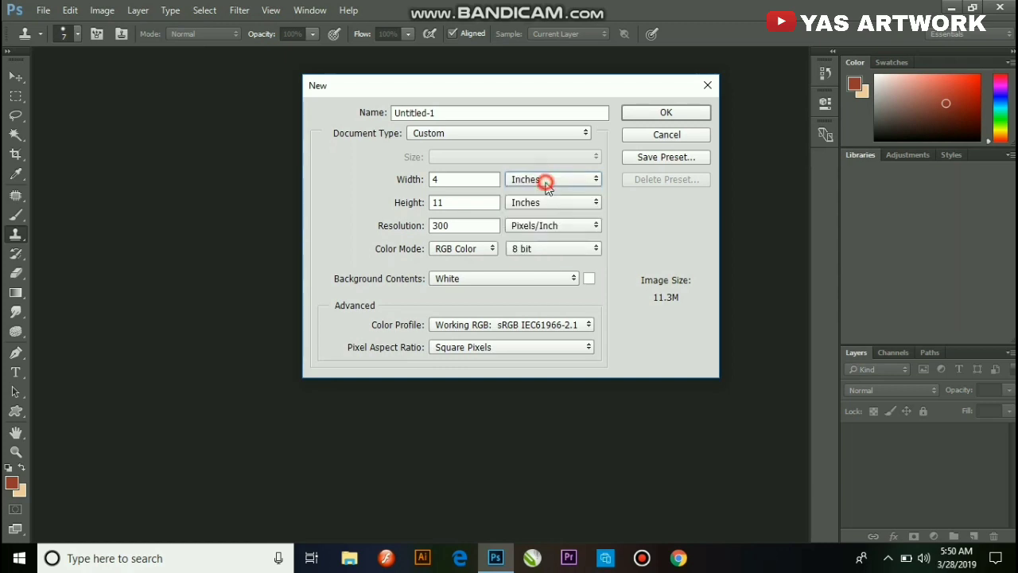
double_click(454, 225)
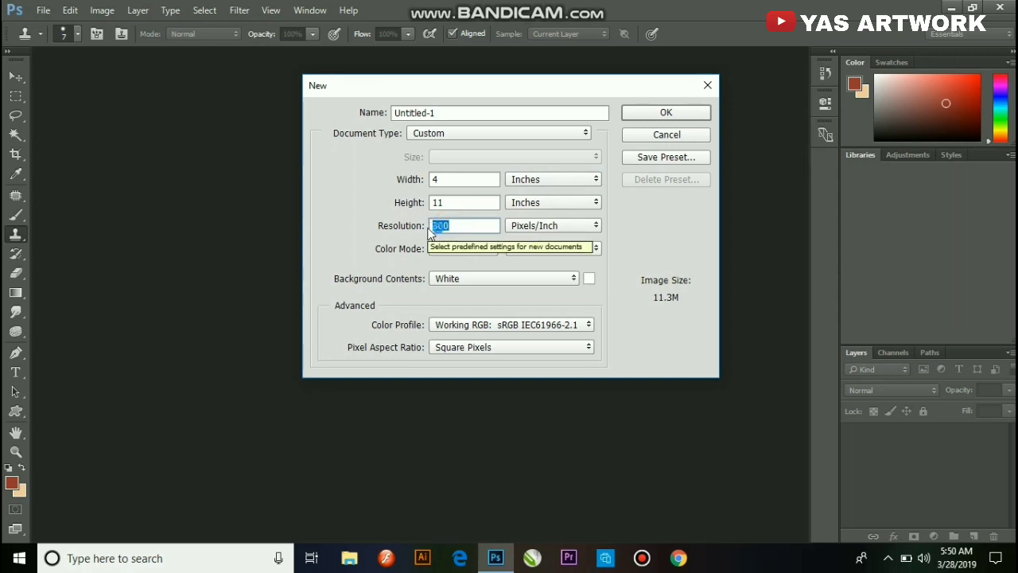
left_click(478, 225)
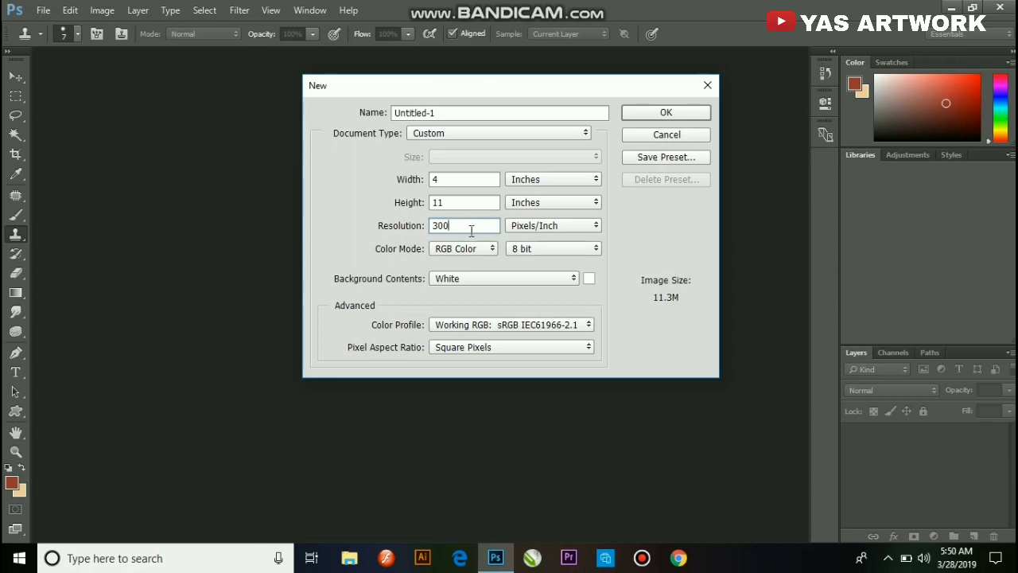
Step: Keep RGB Color mode with a White background and create the document
left_click(471, 251)
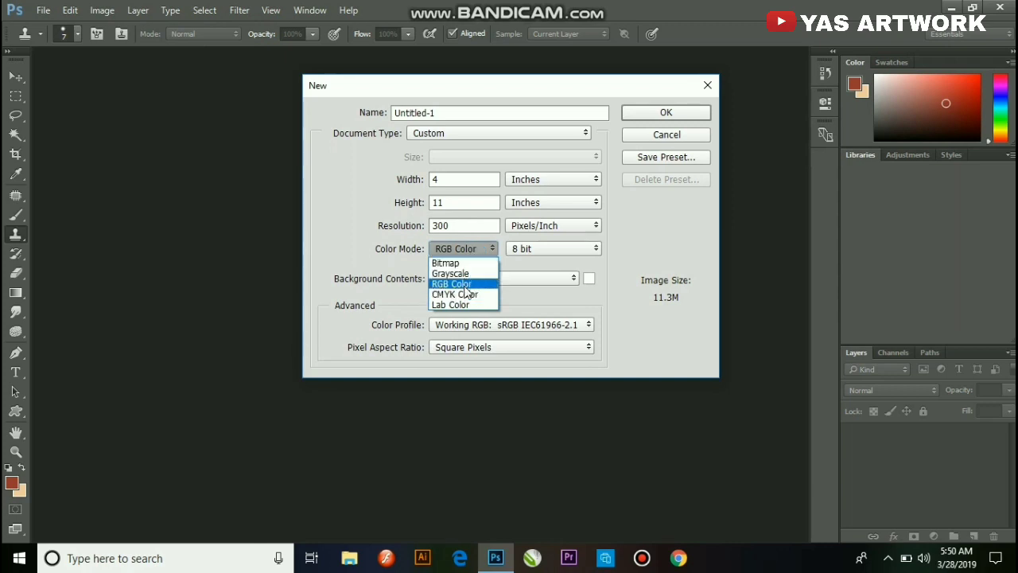
left_click(467, 284)
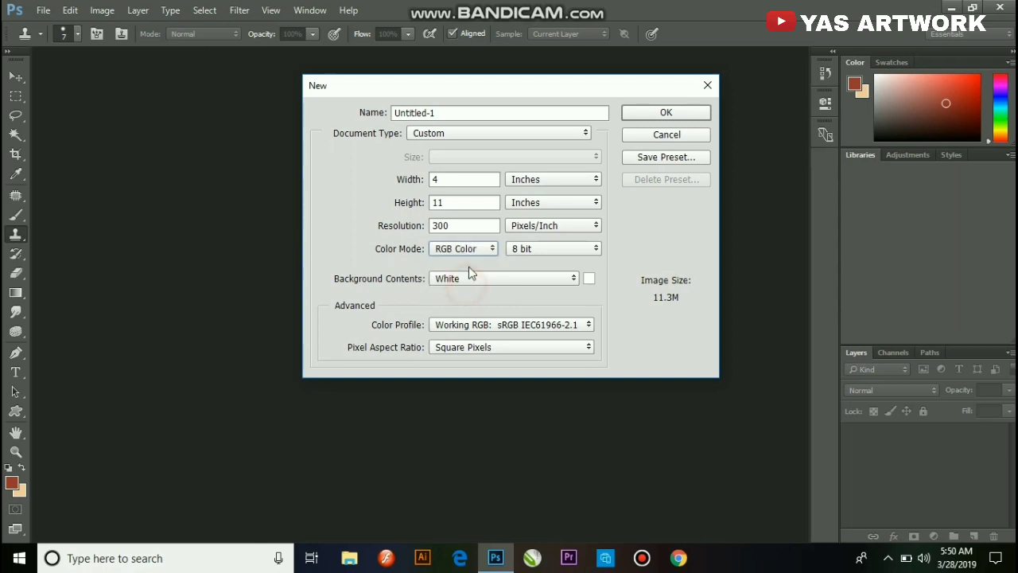
left_click(473, 250)
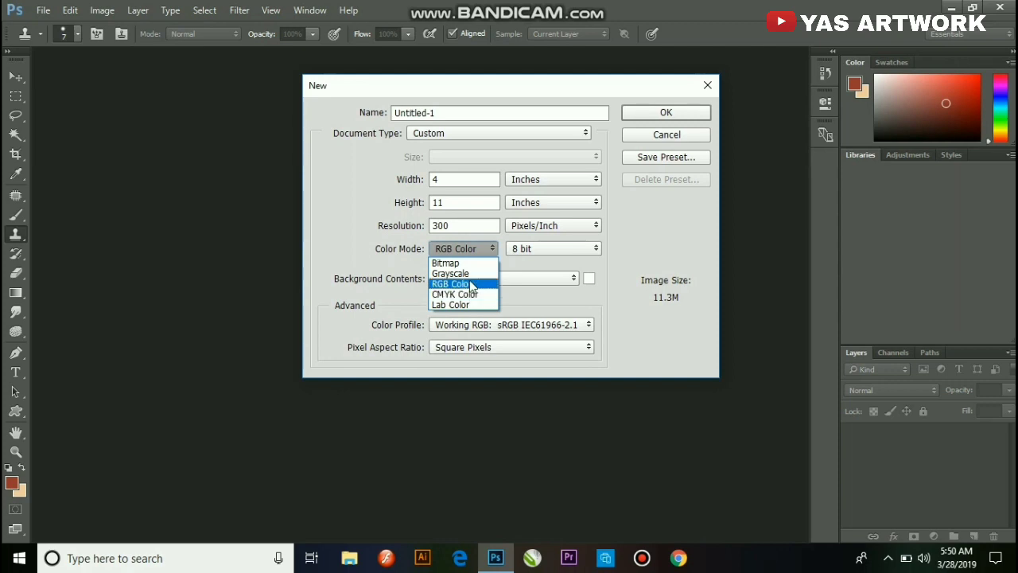
left_click(468, 284)
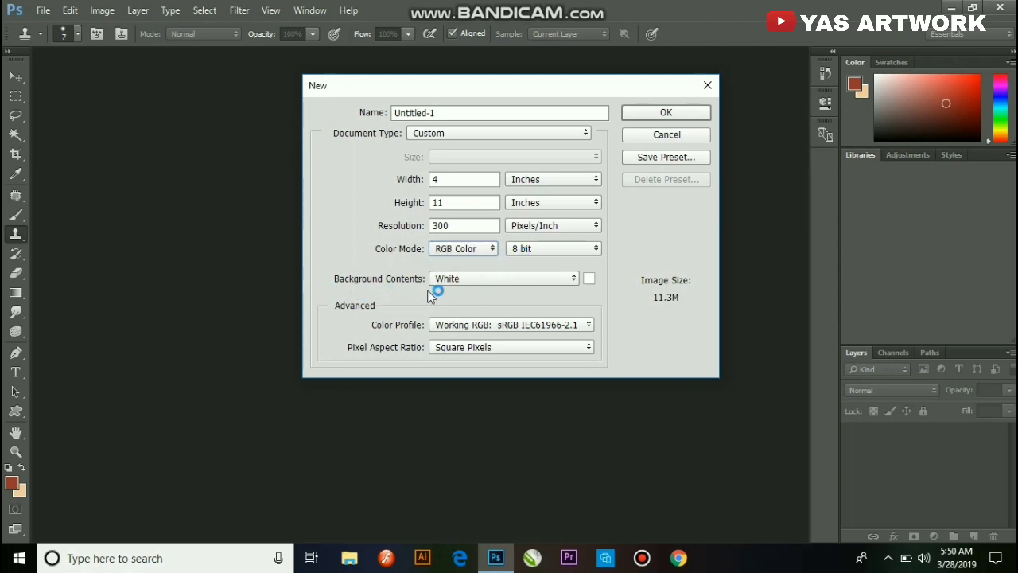
left_click(468, 283)
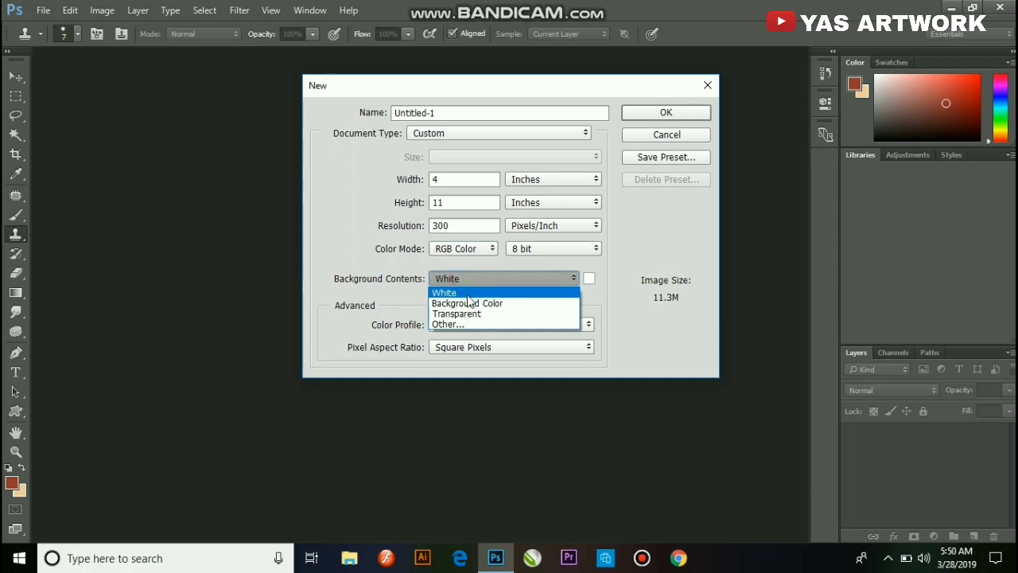
left_click(467, 293)
left_click(448, 295)
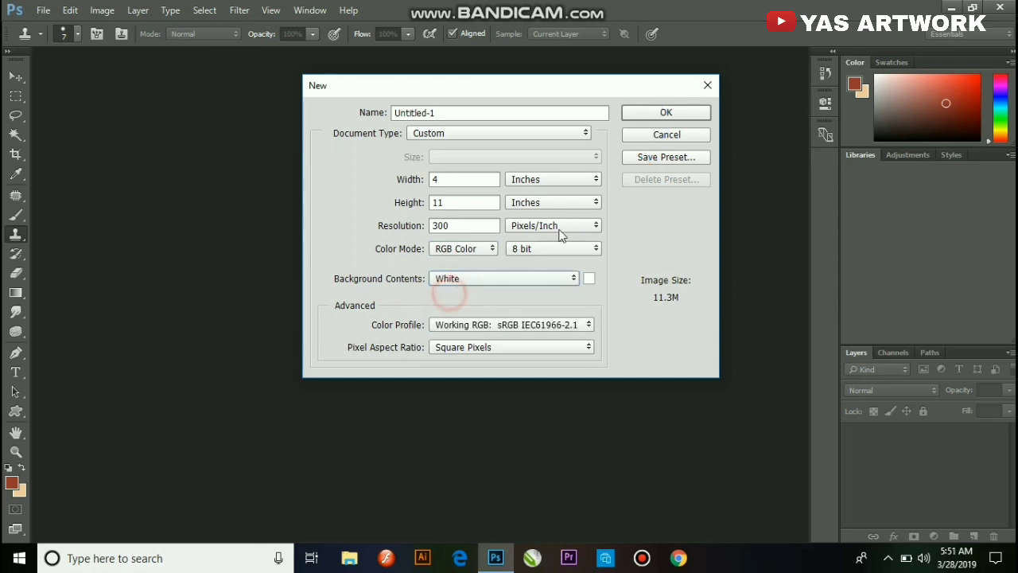
left_click(654, 114)
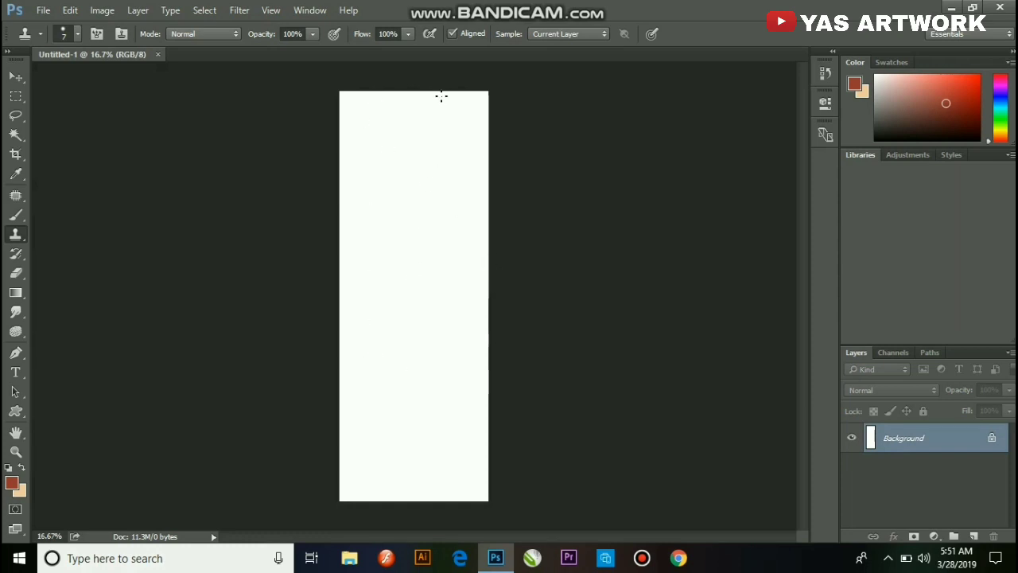
Step: Close Untitled-1 and start a new U.S. Paper Letter-size document
left_click(158, 54)
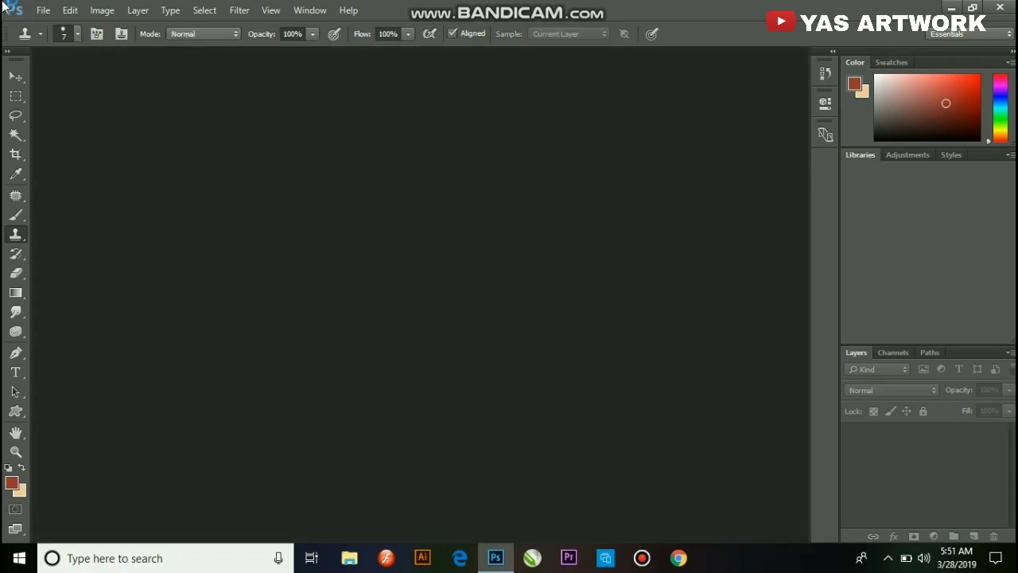
left_click(43, 9)
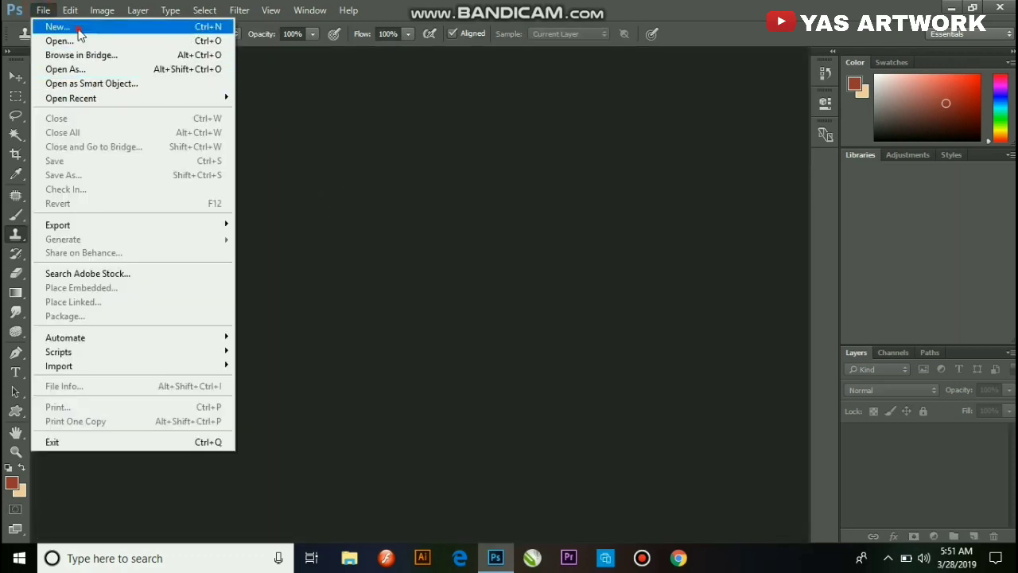
left_click(58, 26)
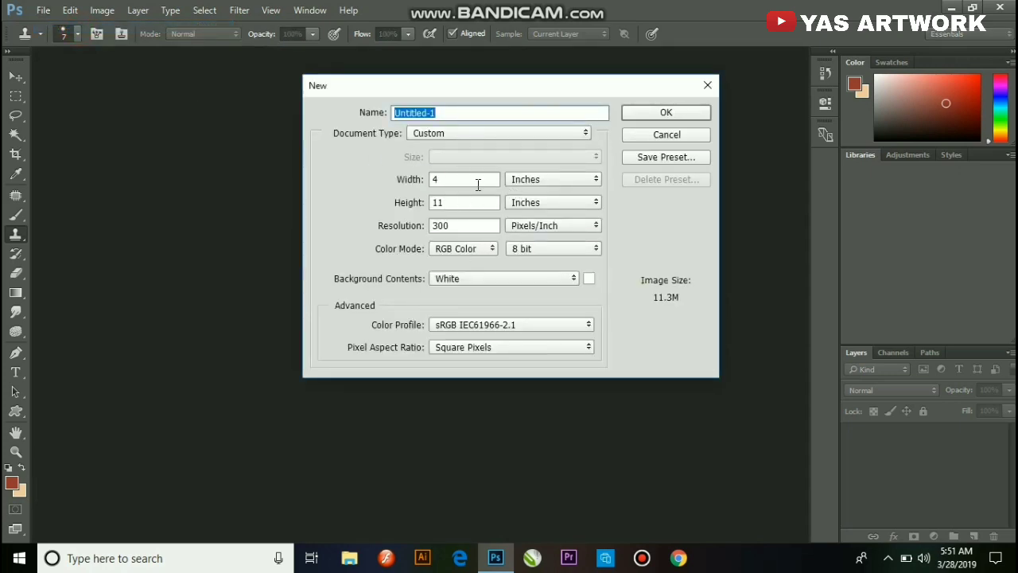
left_click(466, 137)
left_click(455, 170)
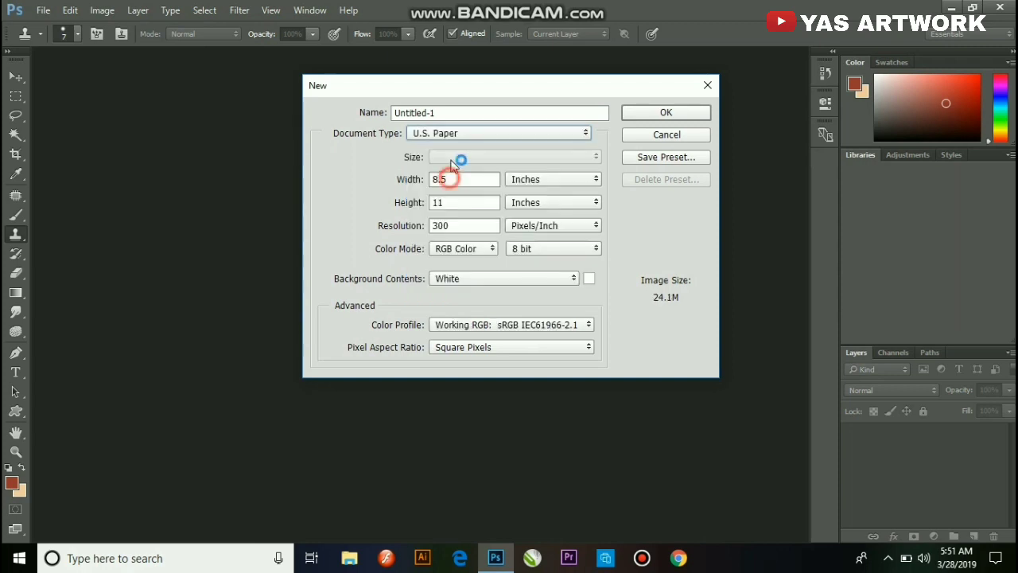
left_click(455, 157)
left_click(455, 168)
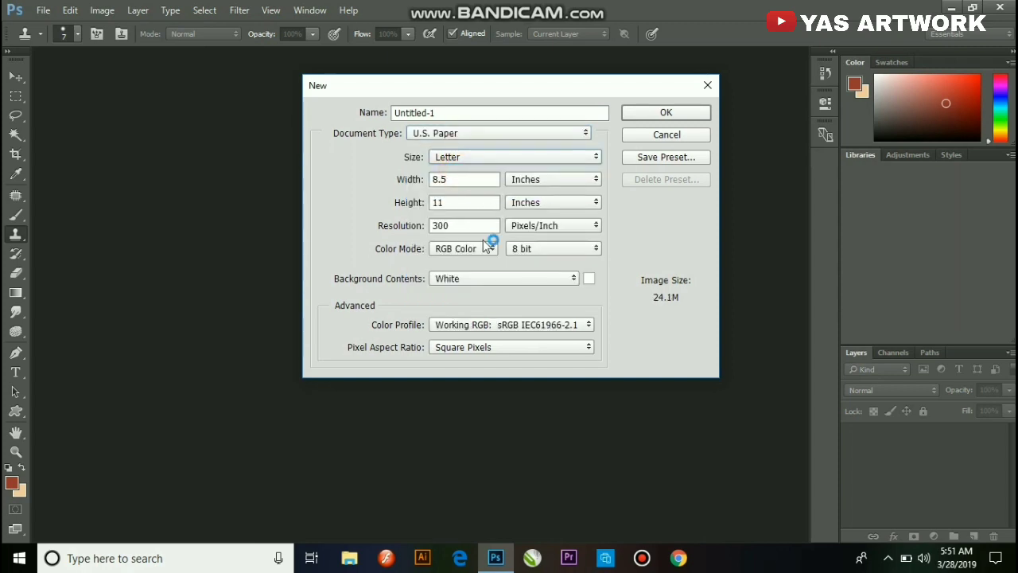
Step: Fill the background with blue #5976c0 and create the page
left_click(455, 279)
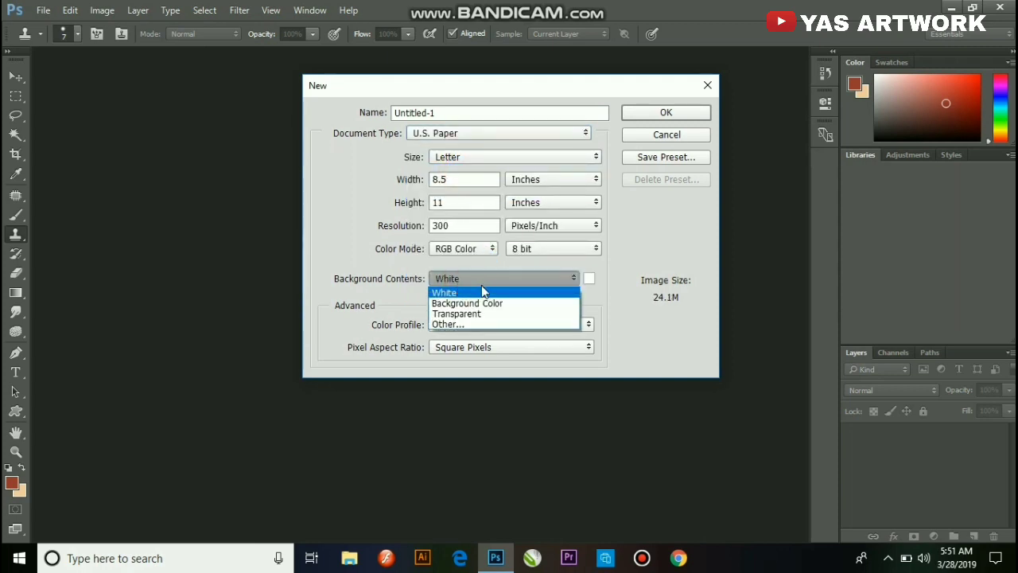
left_click(478, 304)
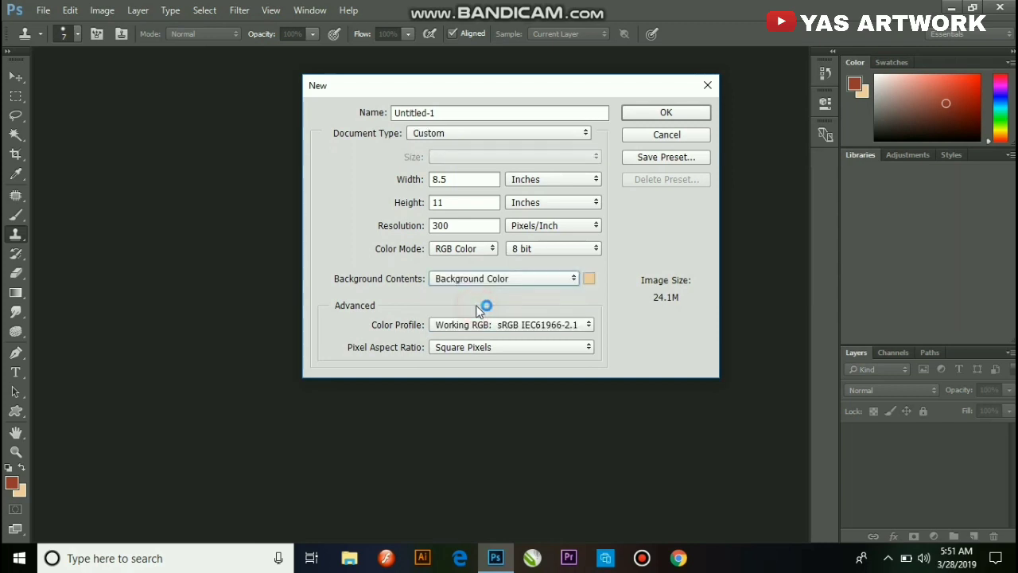
left_click(589, 283)
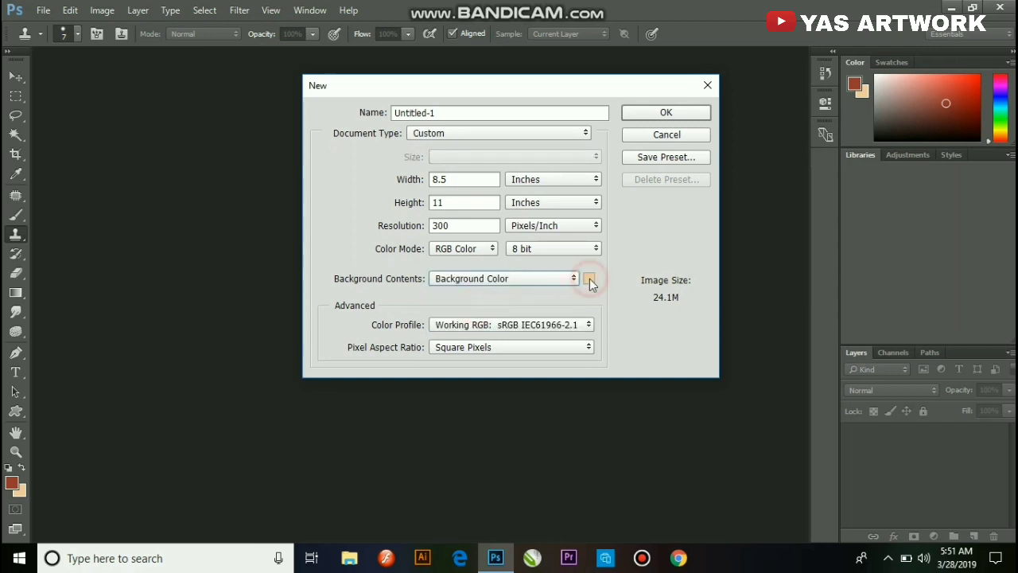
left_click_drag(395, 252, 415, 402)
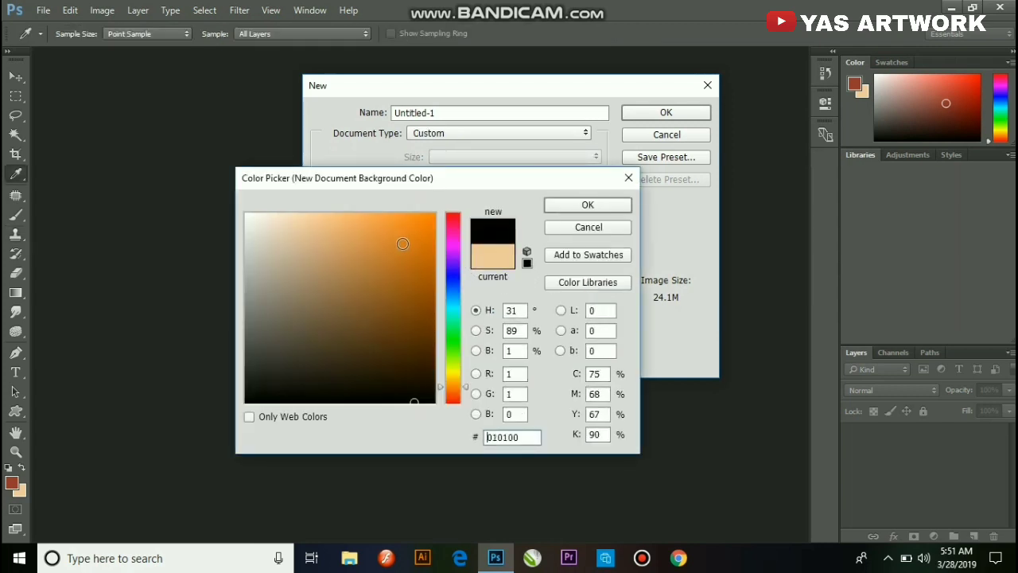
left_click(347, 259)
left_click(453, 285)
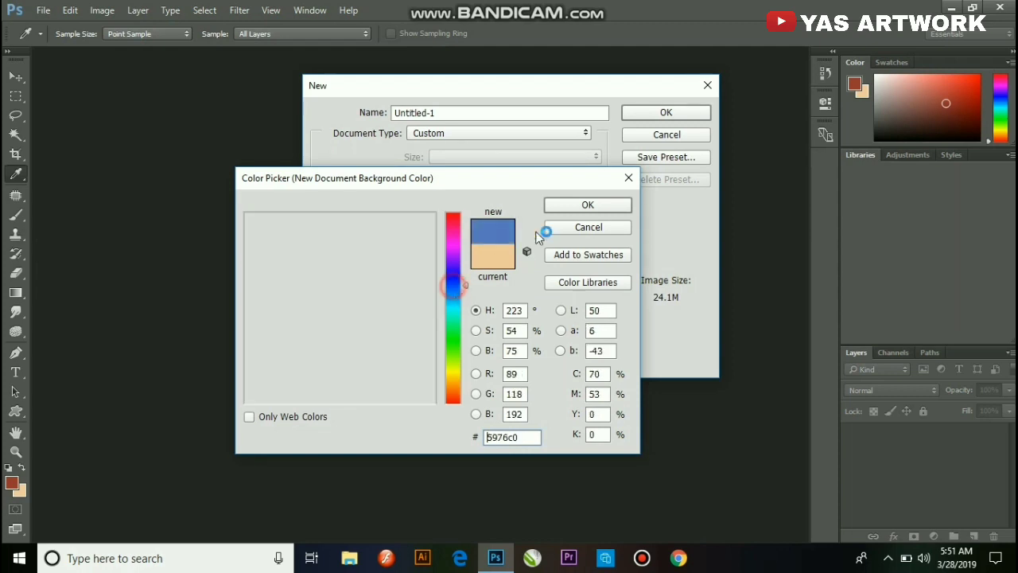
left_click(585, 204)
left_click(671, 113)
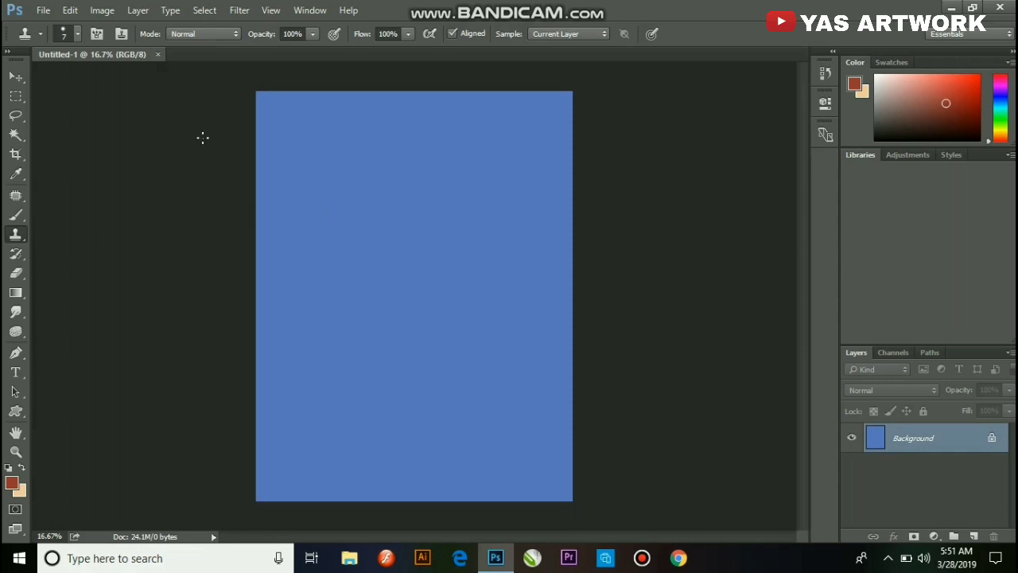
Step: Close the blue page and start a new one, browsing its background colour options
left_click(158, 55)
left_click(42, 10)
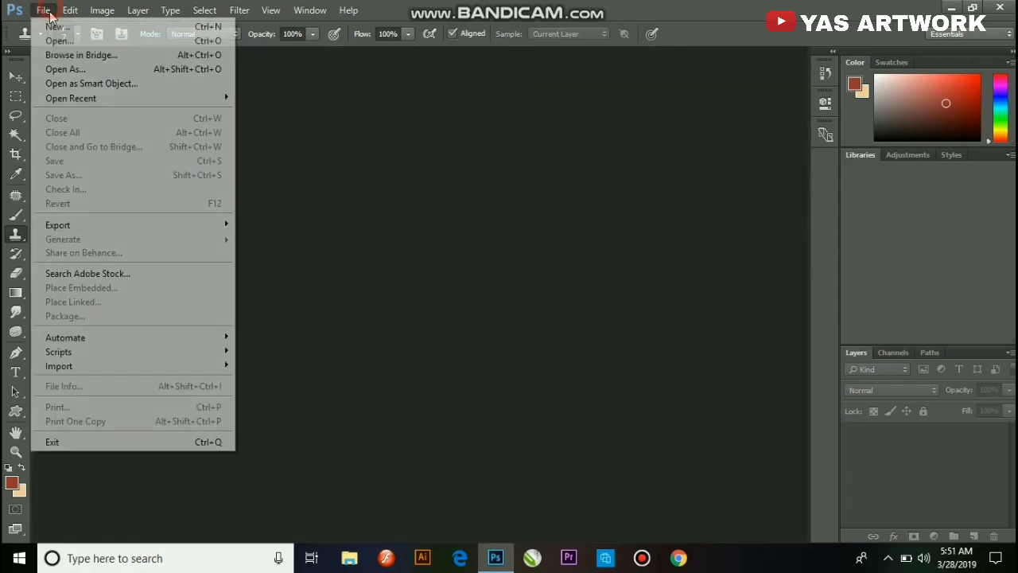
left_click(60, 27)
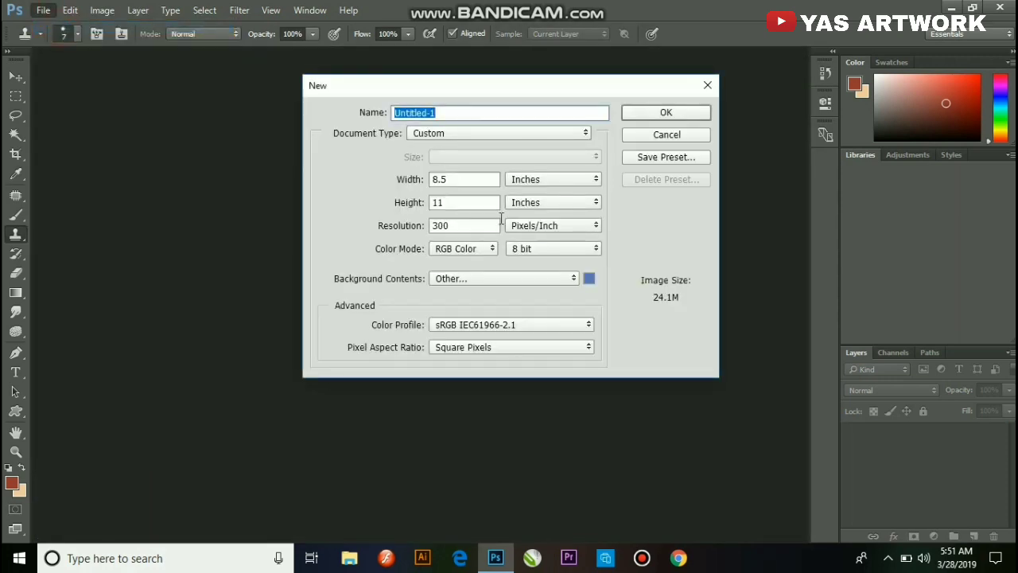
left_click(568, 277)
left_click(549, 320)
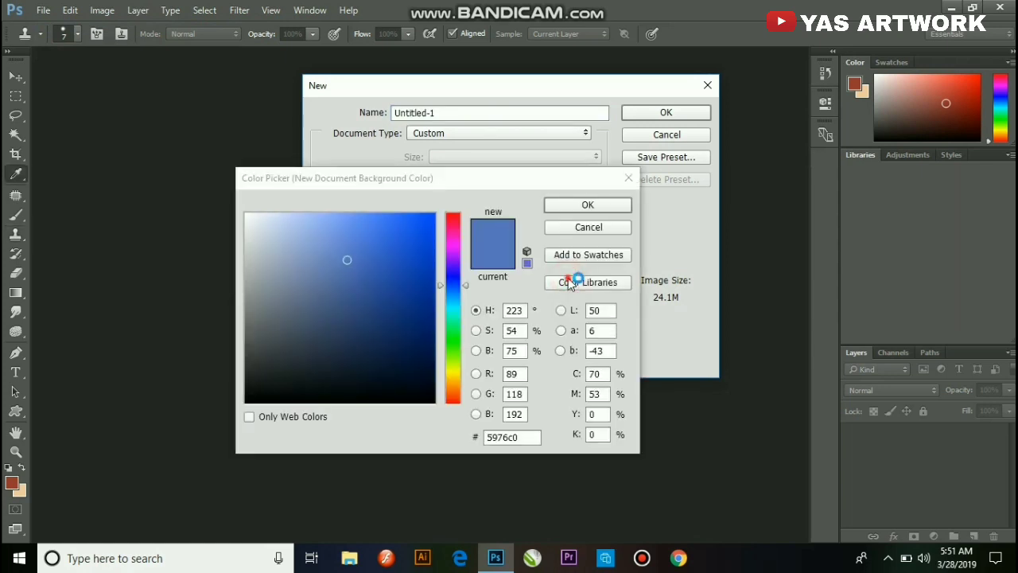
left_click(566, 283)
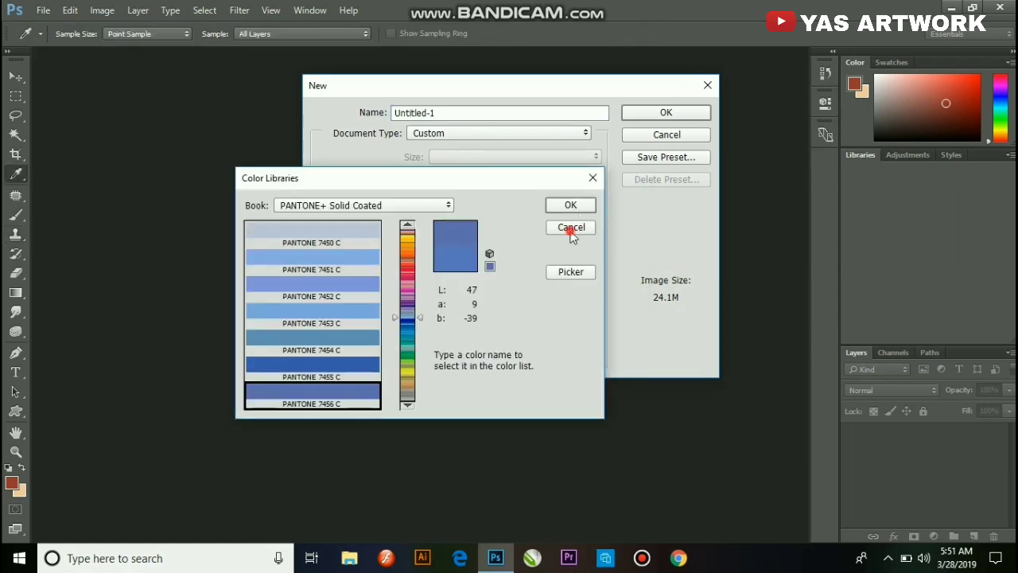
left_click(572, 229)
Step: Create the new page with a Transparent background, keeping Pixels/Inch resolution
left_click(568, 226)
left_click(550, 272)
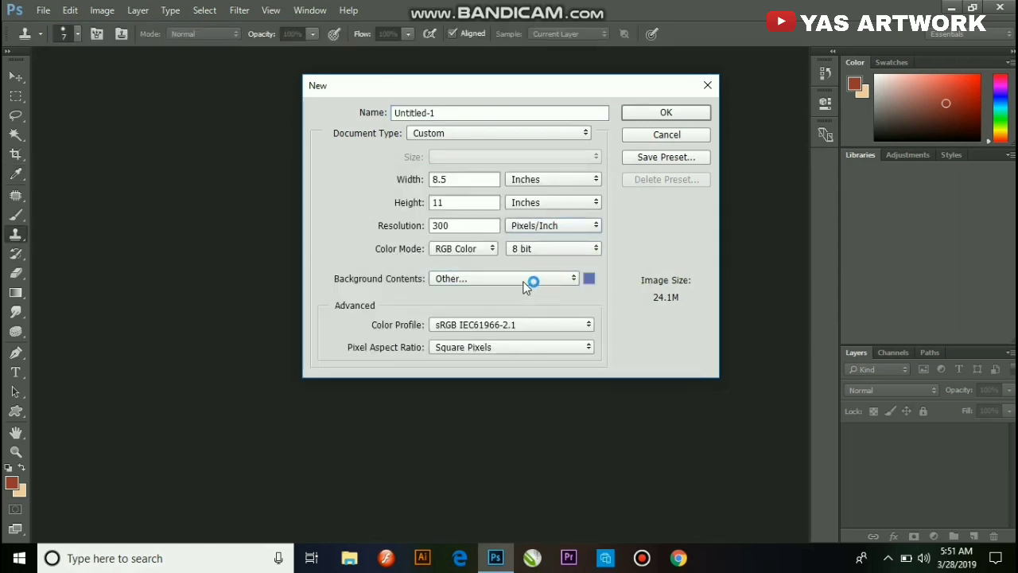
left_click(525, 282)
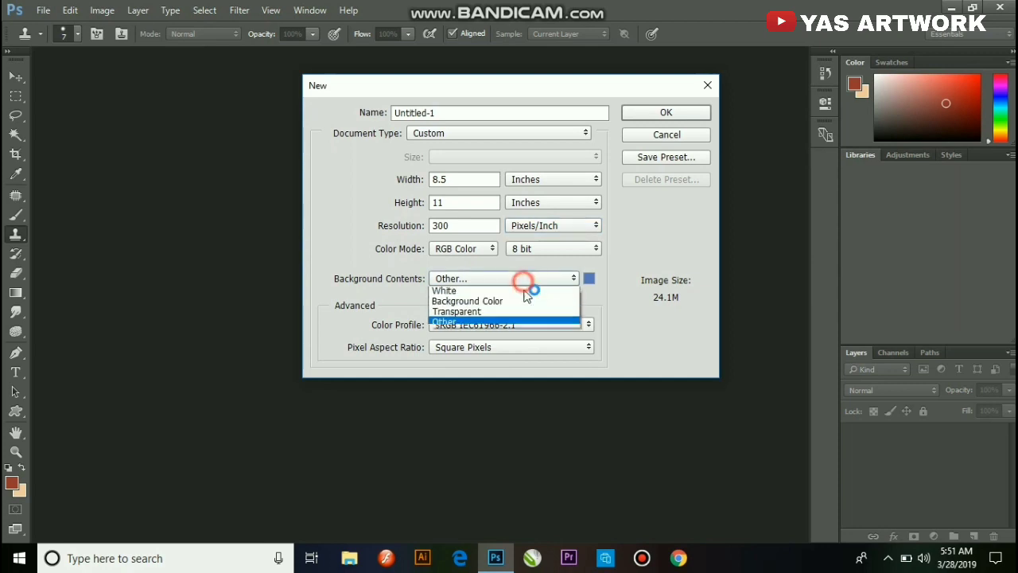
left_click(476, 314)
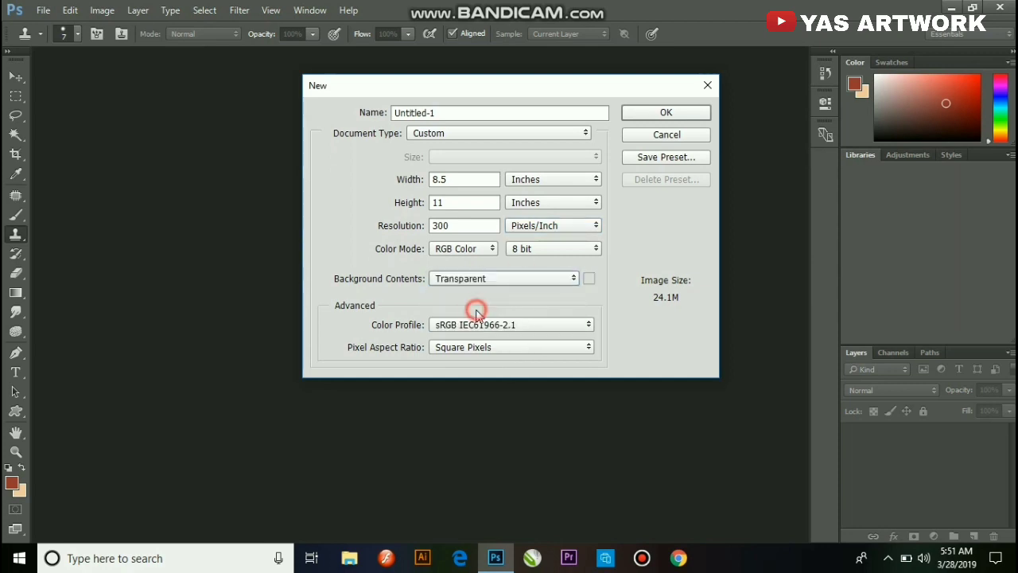
left_click(641, 117)
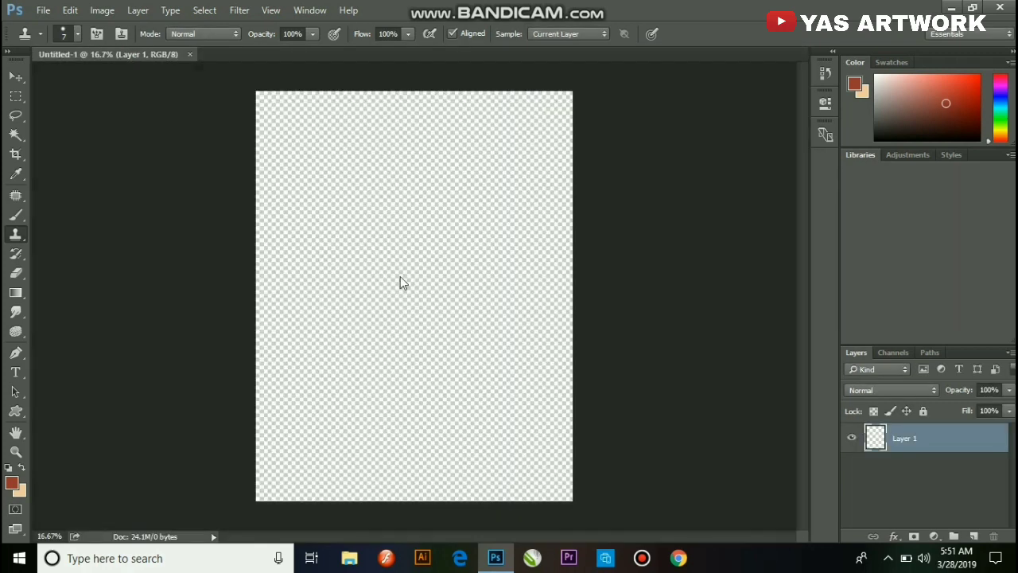
left_click(16, 76)
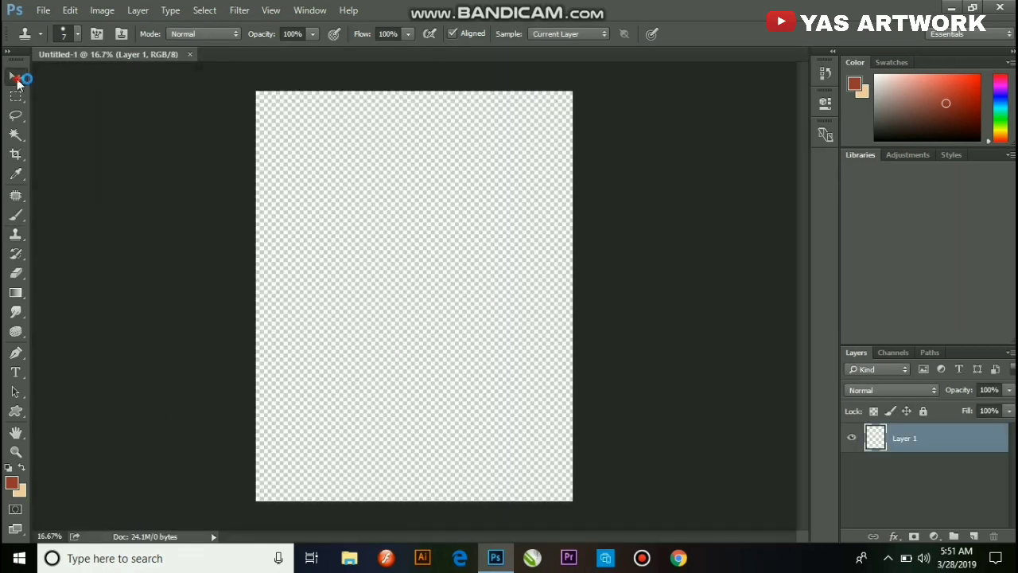
Step: Close the transparent page and create a white U.S. Paper page named yasartwork
left_click(192, 54)
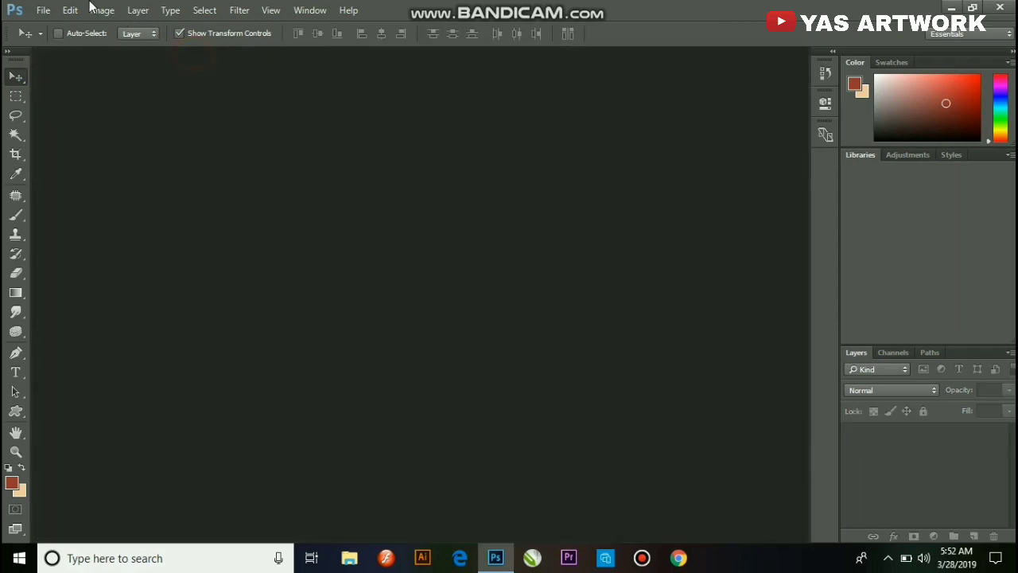
left_click(42, 9)
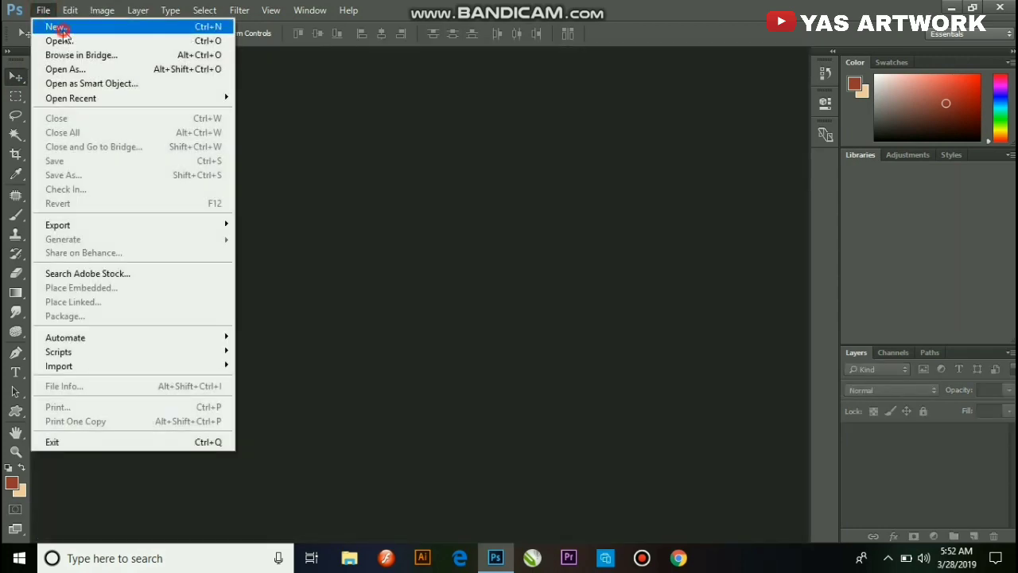
left_click(57, 27)
left_click(522, 278)
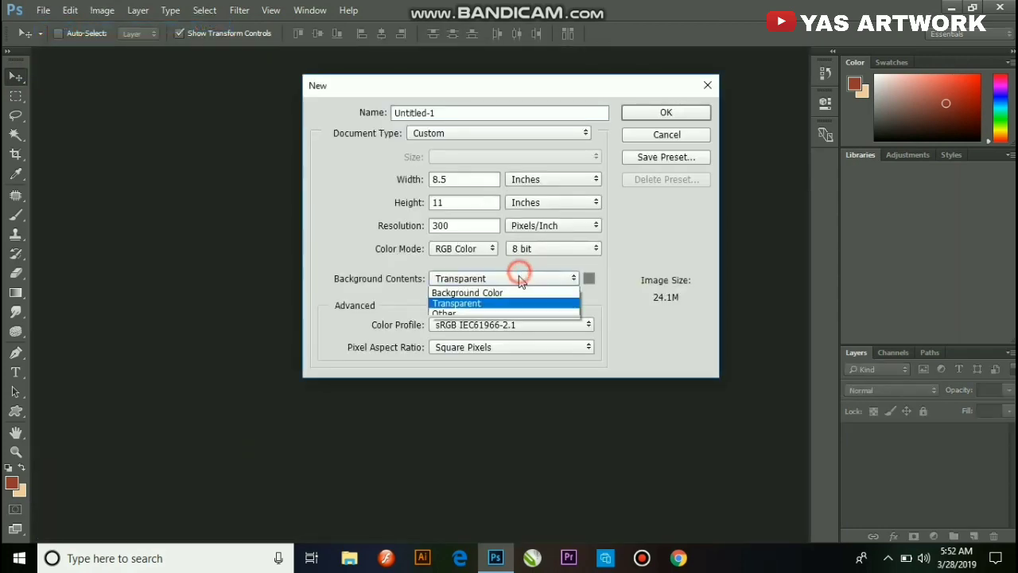
left_click(477, 290)
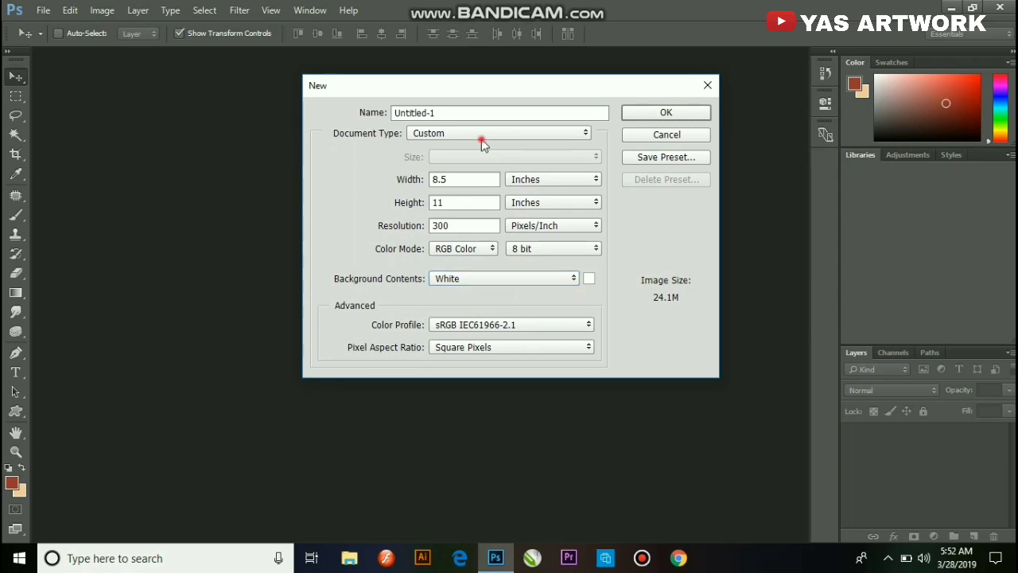
left_click(482, 134)
left_click(452, 175)
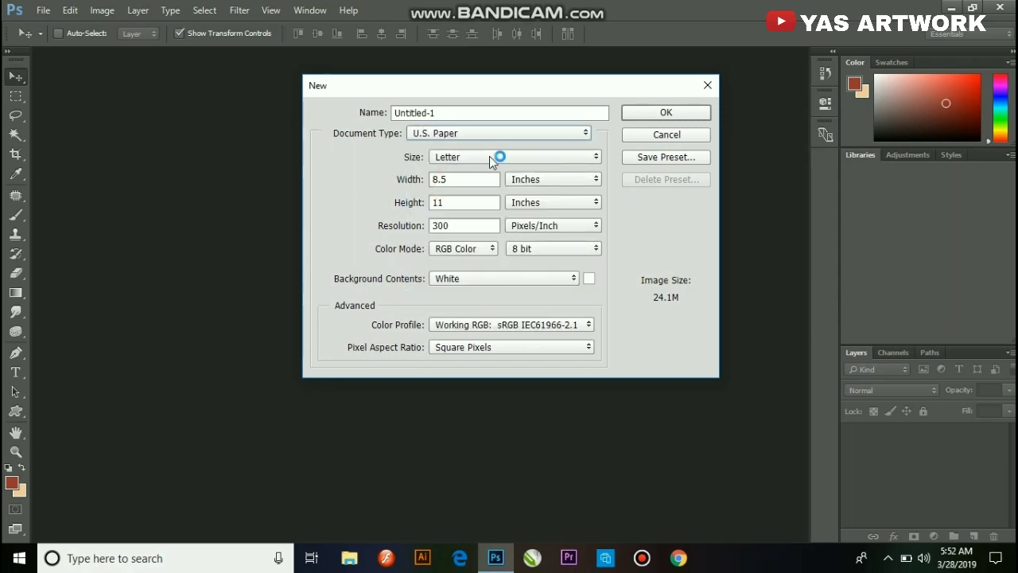
left_click(454, 112)
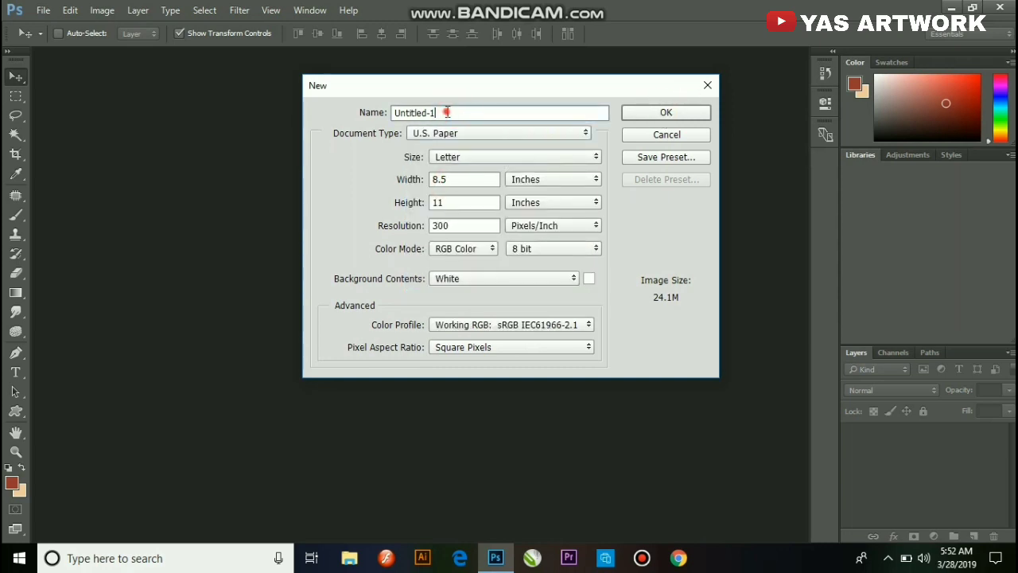
left_click_drag(454, 112, 393, 112)
type("y")
type("asartwork")
left_click(650, 112)
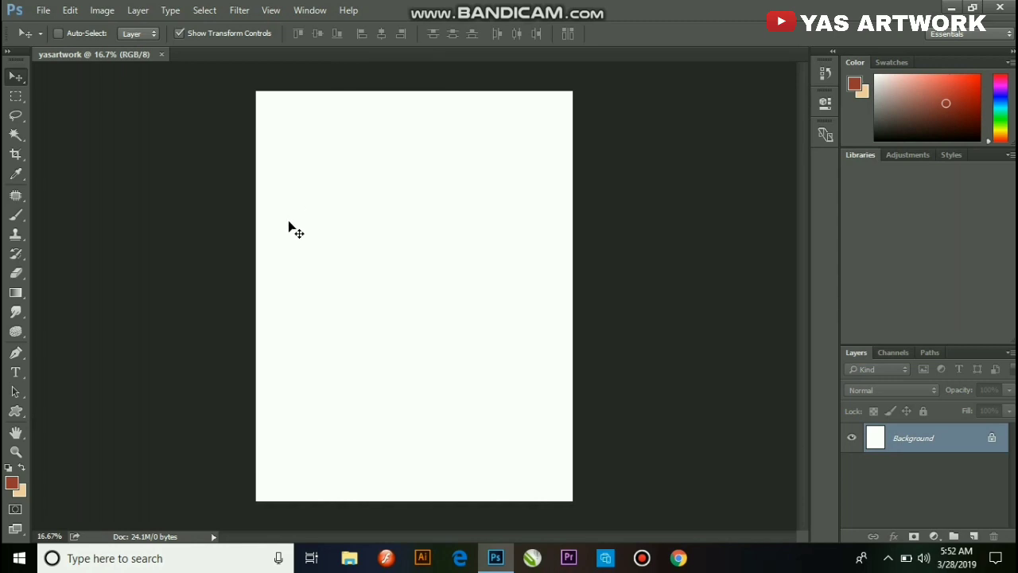
Step: Paint a test brush stroke on the page and undo it
left_click(16, 215)
left_click_drag(346, 159, 377, 269)
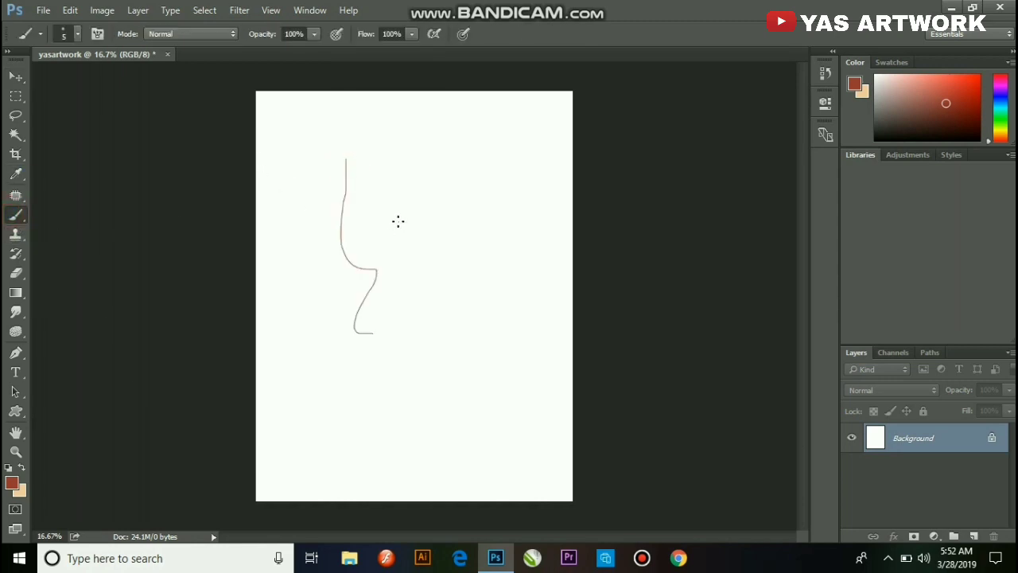
key("ctrl+z")
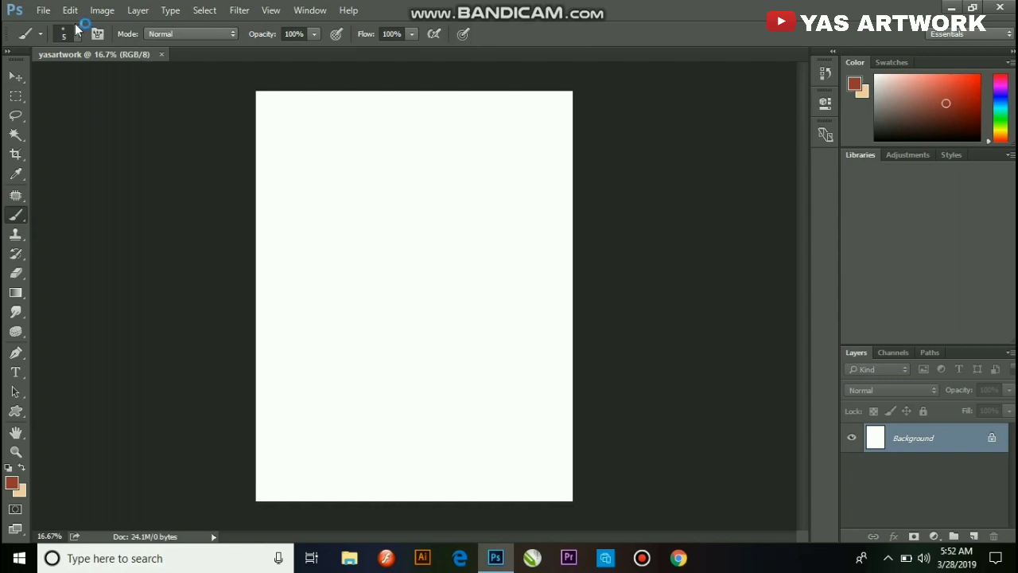
left_click(43, 11)
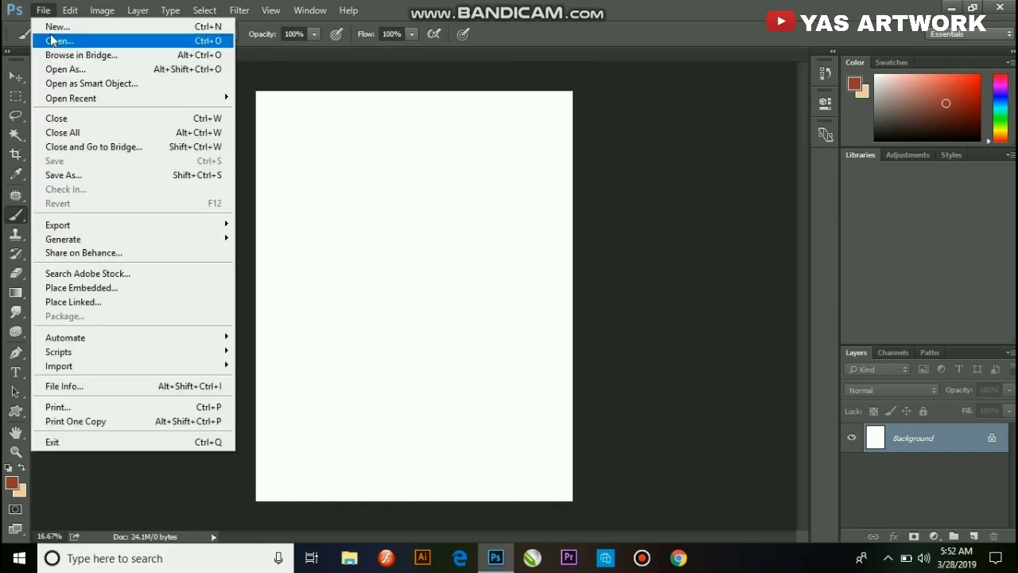
Step: Open 'new logo' from the you tube folder on drive D via Camera Raw
left_click(53, 41)
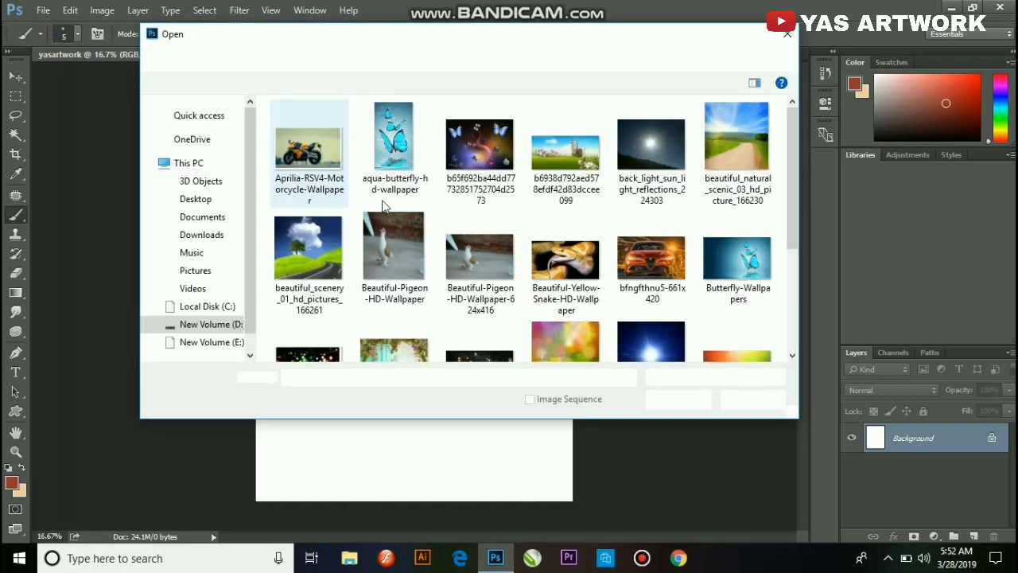
left_click(196, 199)
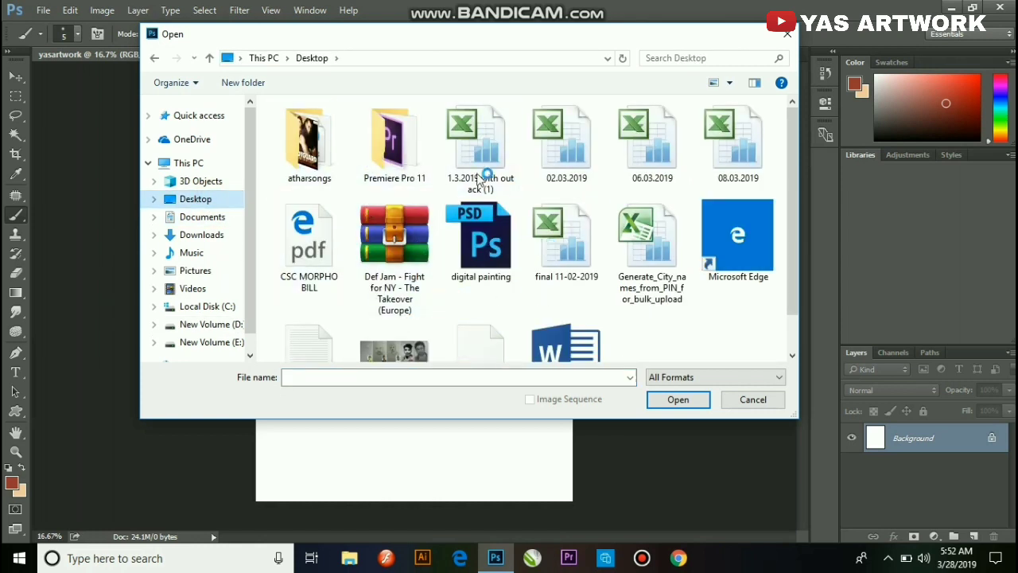
scroll(447, 248, "down", 1)
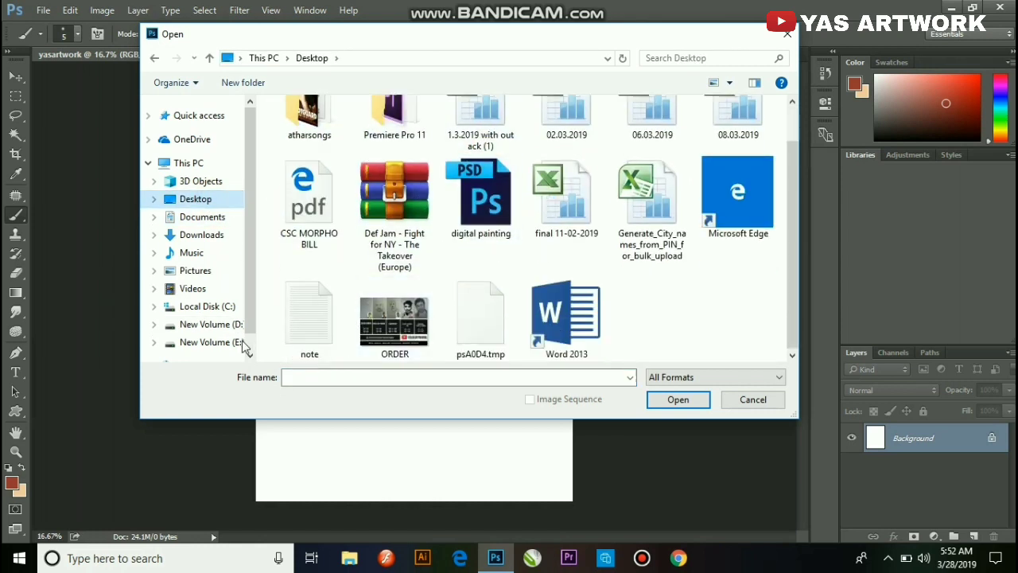
left_click(223, 325)
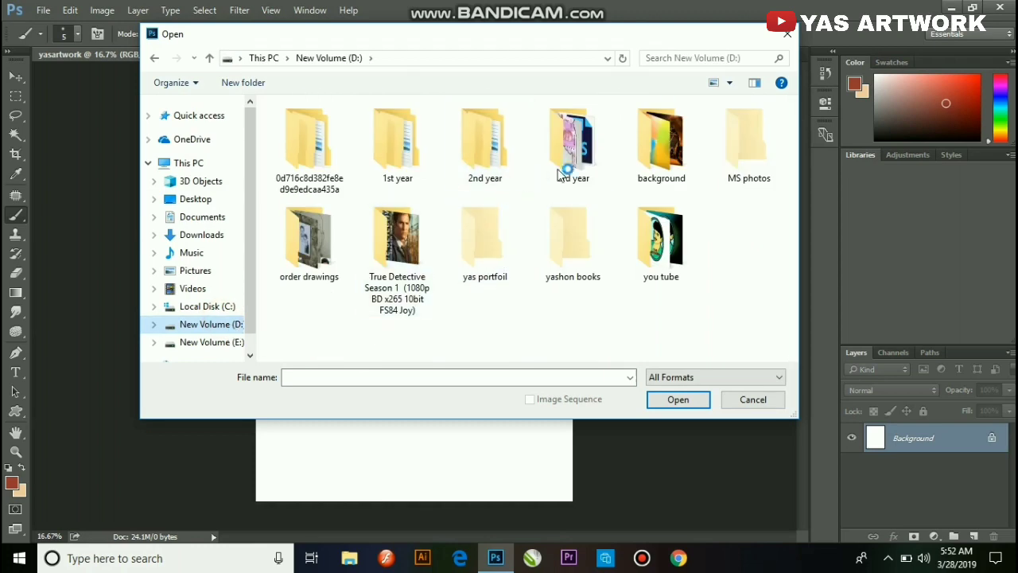
double_click(657, 241)
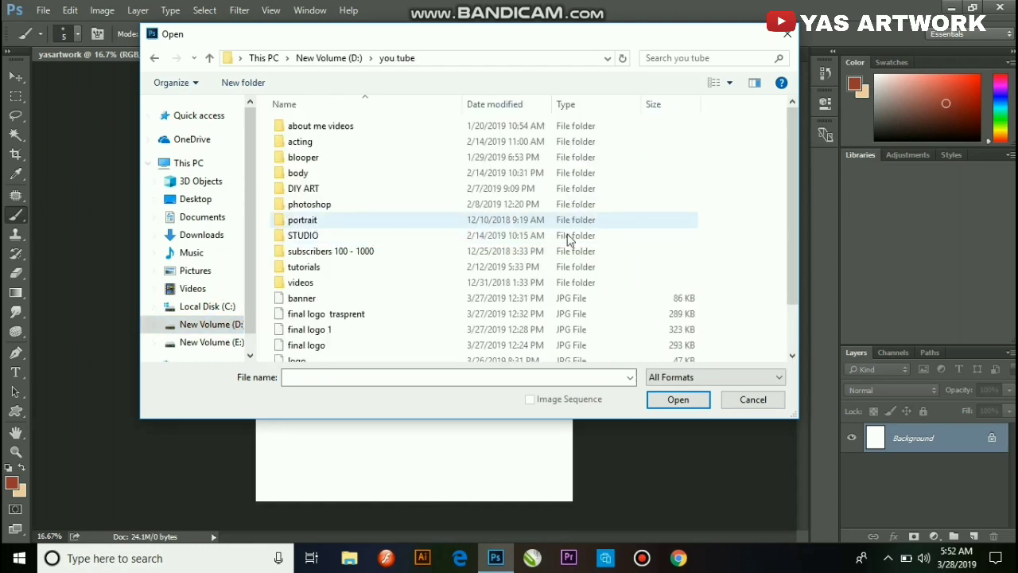
scroll(301, 331, "down", 1)
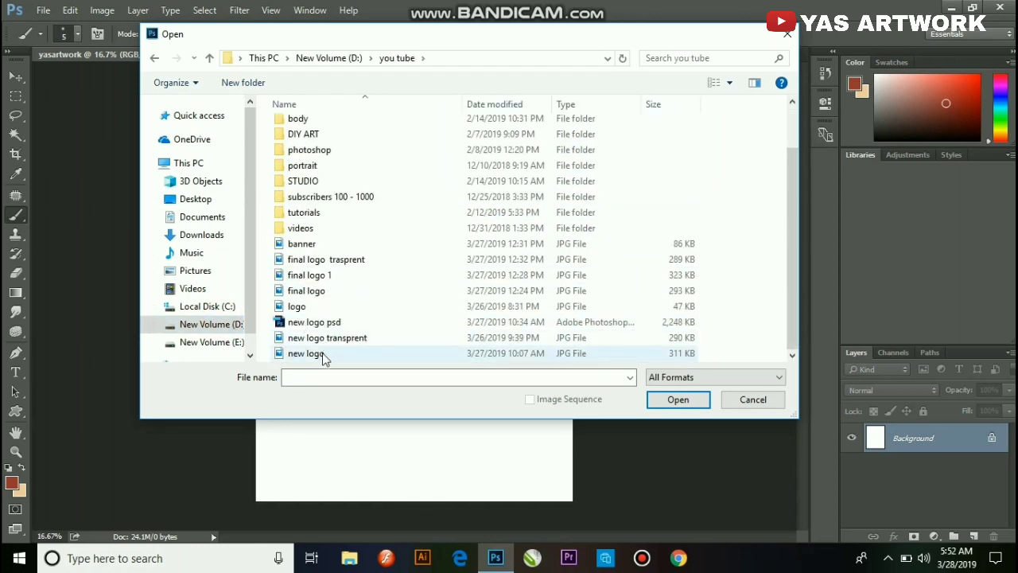
double_click(318, 354)
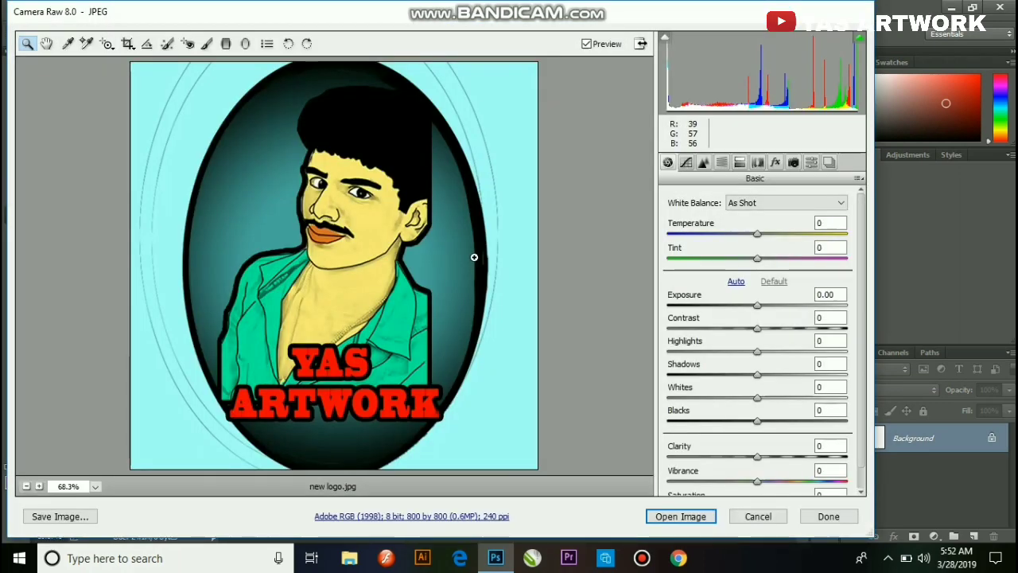
left_click(696, 516)
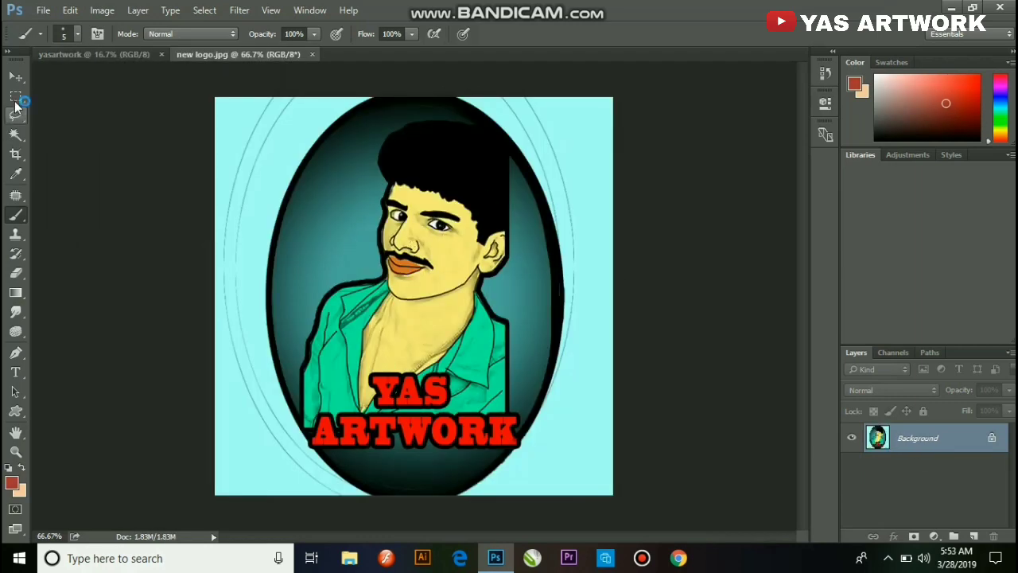
Step: Draw a rectangular marquee around the cartoon portrait, then deselect it
left_click(15, 96)
left_click_drag(297, 116, 541, 432)
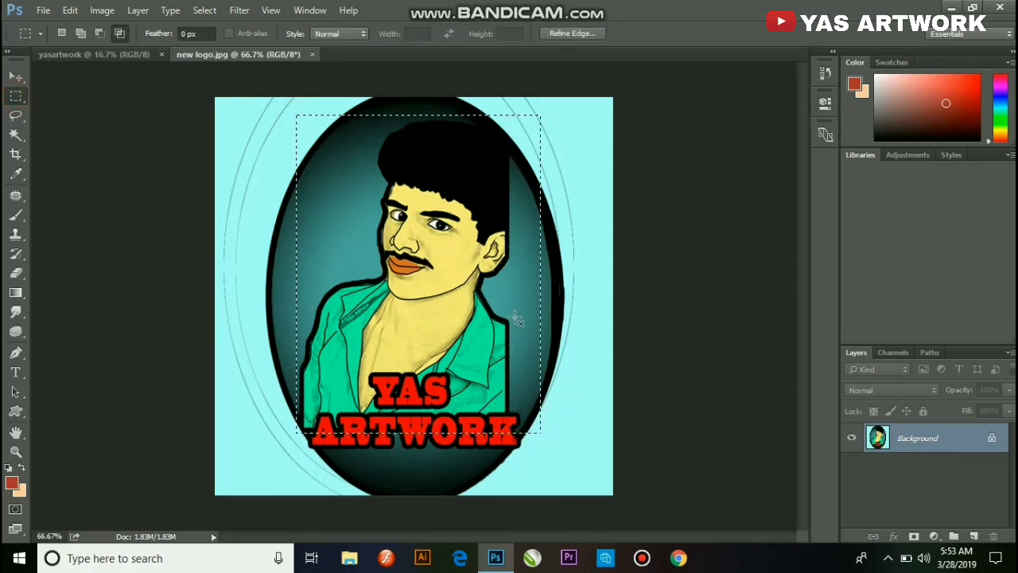
left_click(231, 123)
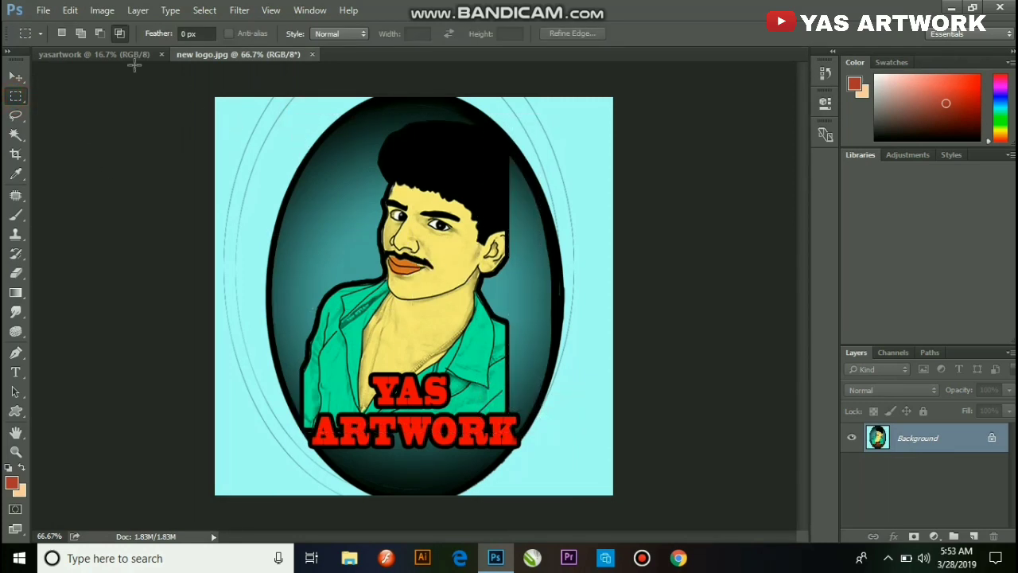
left_click(49, 8)
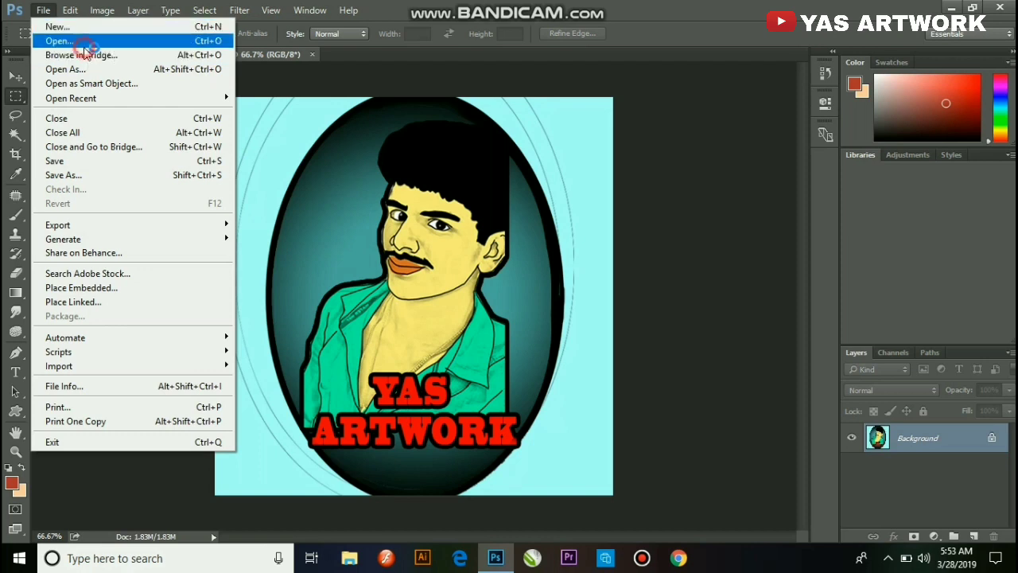
Step: Open LOGO 1 from tutorials > ACTOR > 9thara episodes > EPISODE 1
left_click(84, 43)
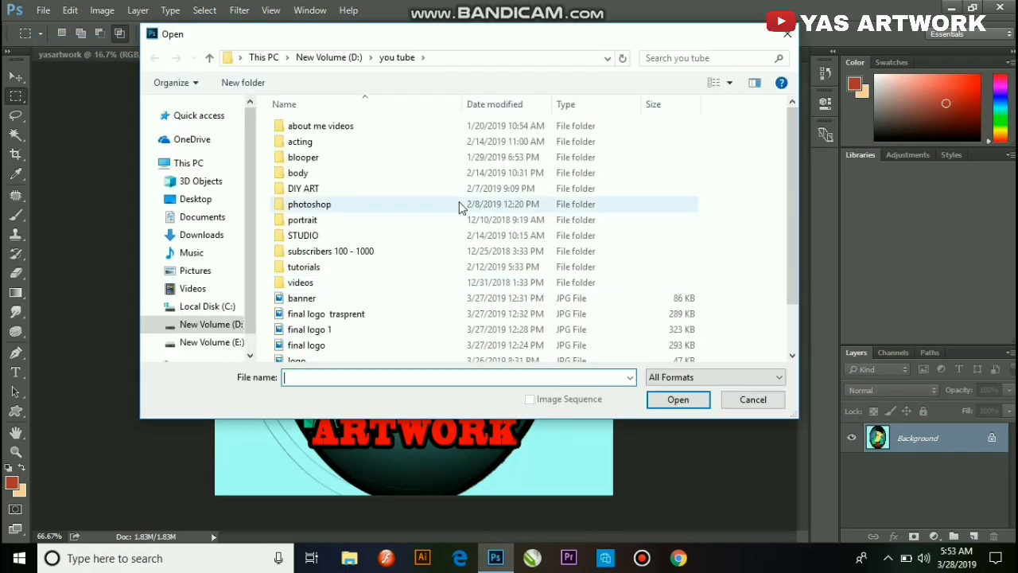
left_click(309, 268)
double_click(309, 268)
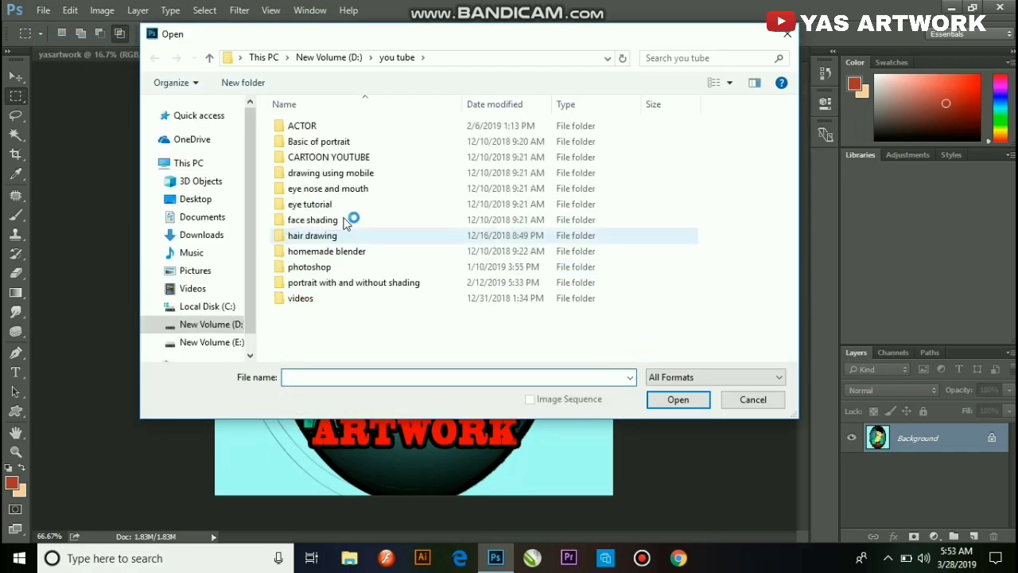
double_click(343, 126)
double_click(336, 133)
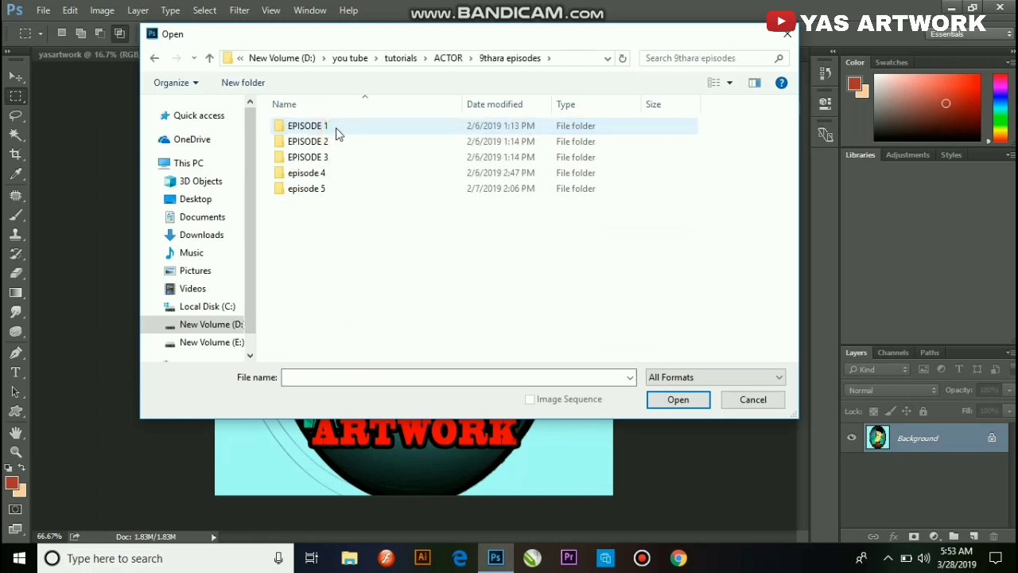
double_click(348, 130)
double_click(289, 151)
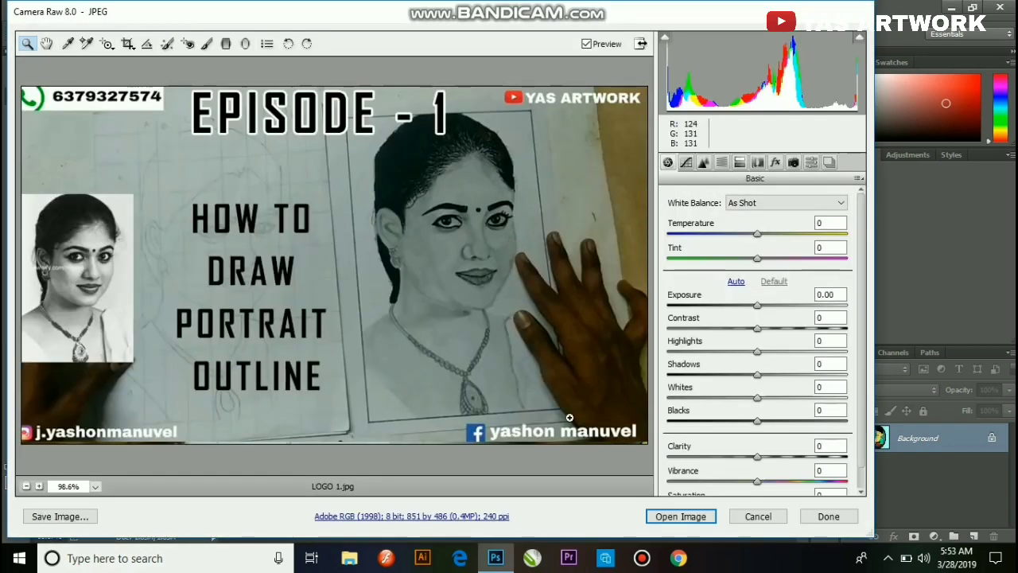
left_click(662, 517)
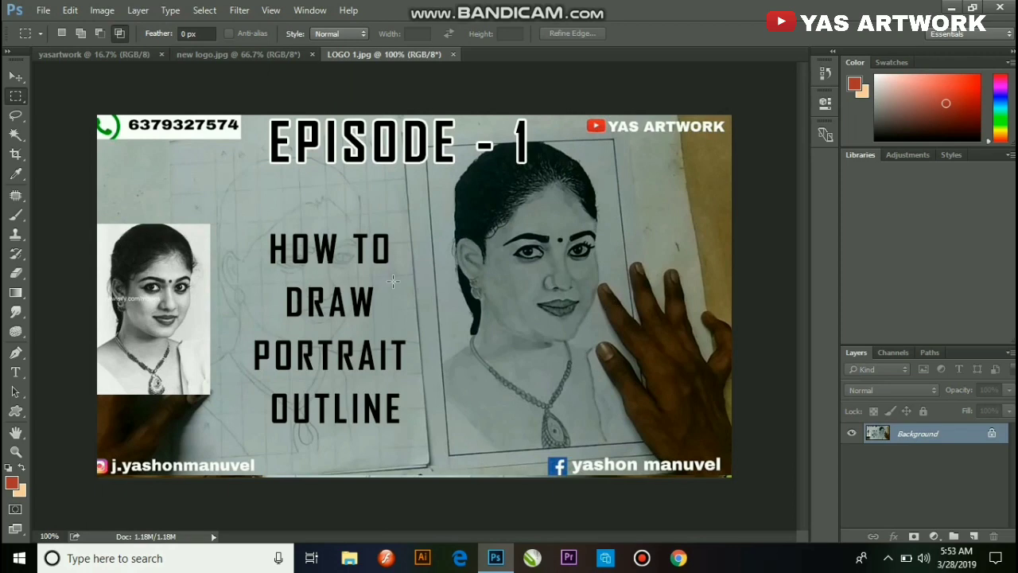
left_click(42, 10)
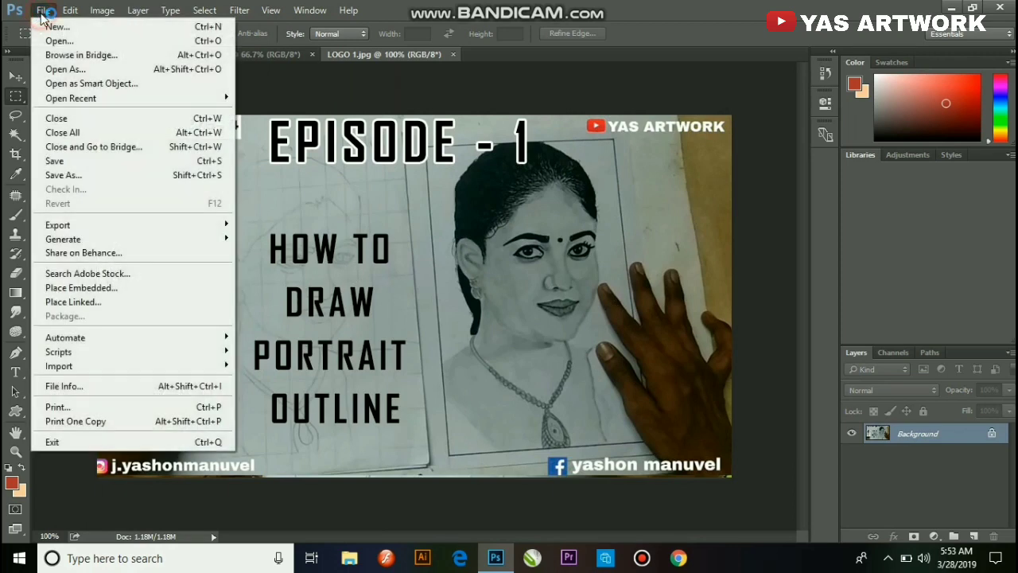
Step: Open IMG_0119 from the All Photos folder on drive E via Camera Raw
left_click(72, 40)
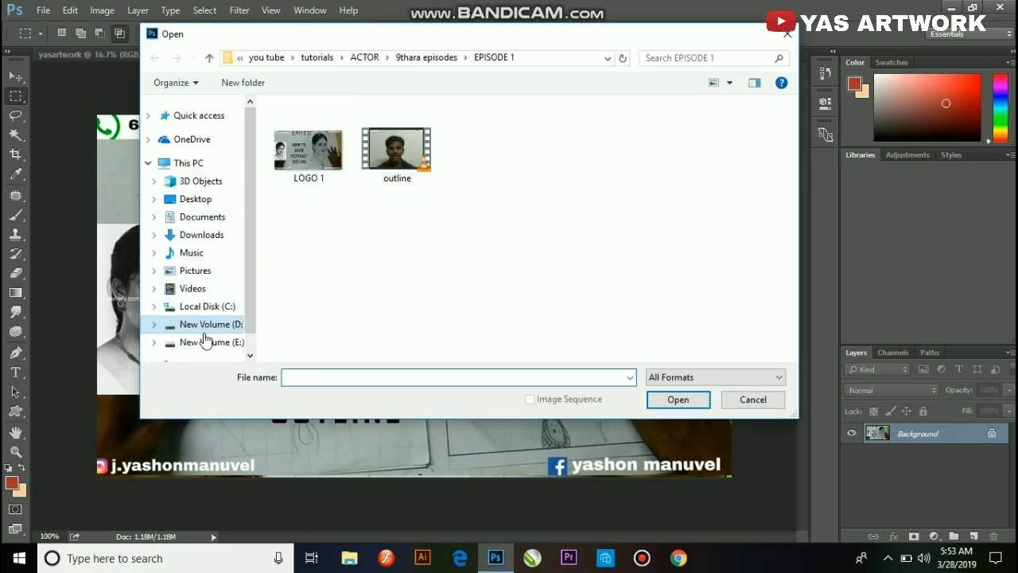
left_click(204, 329)
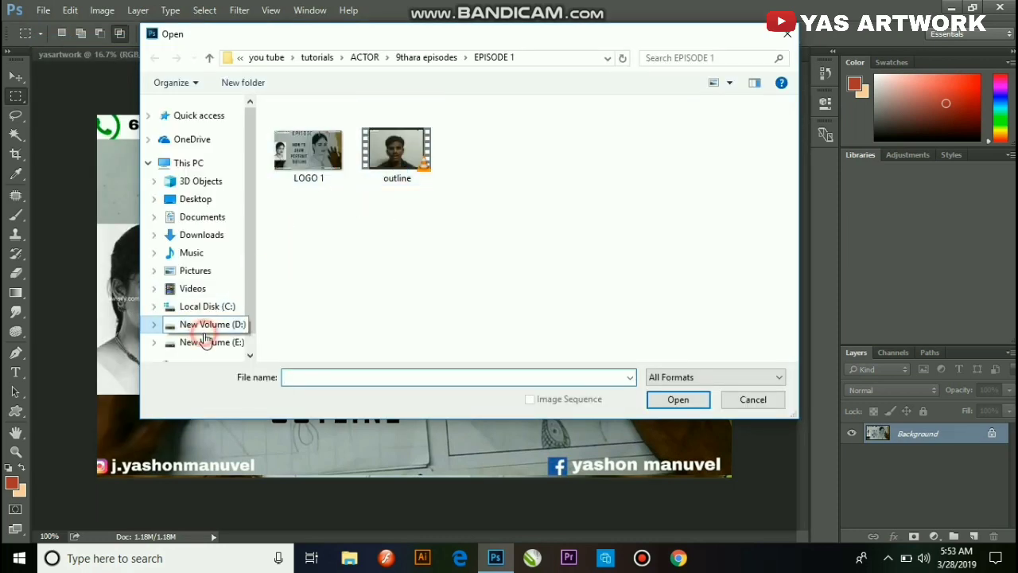
left_click(206, 343)
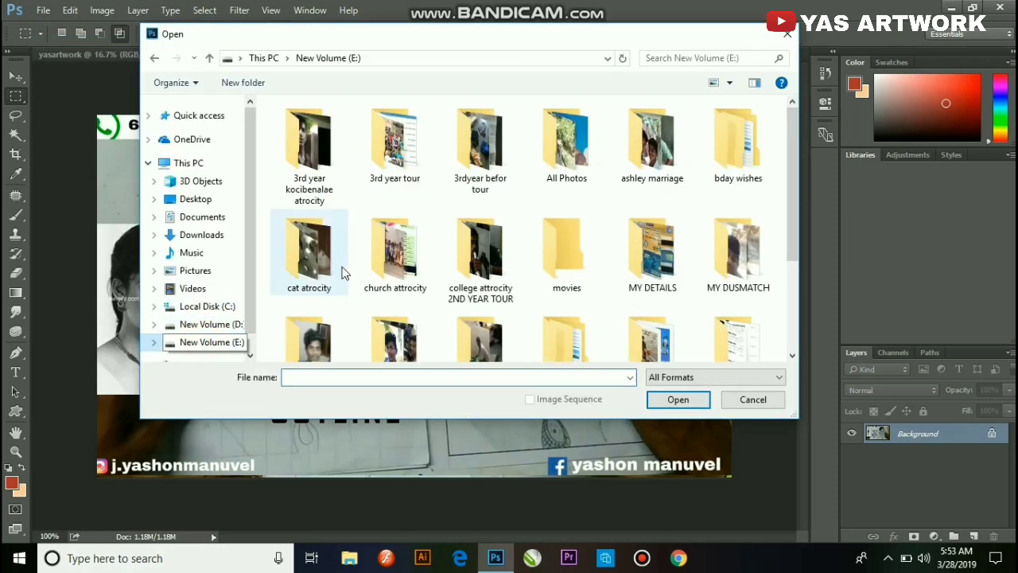
scroll(299, 321, "down", 1)
double_click(307, 328)
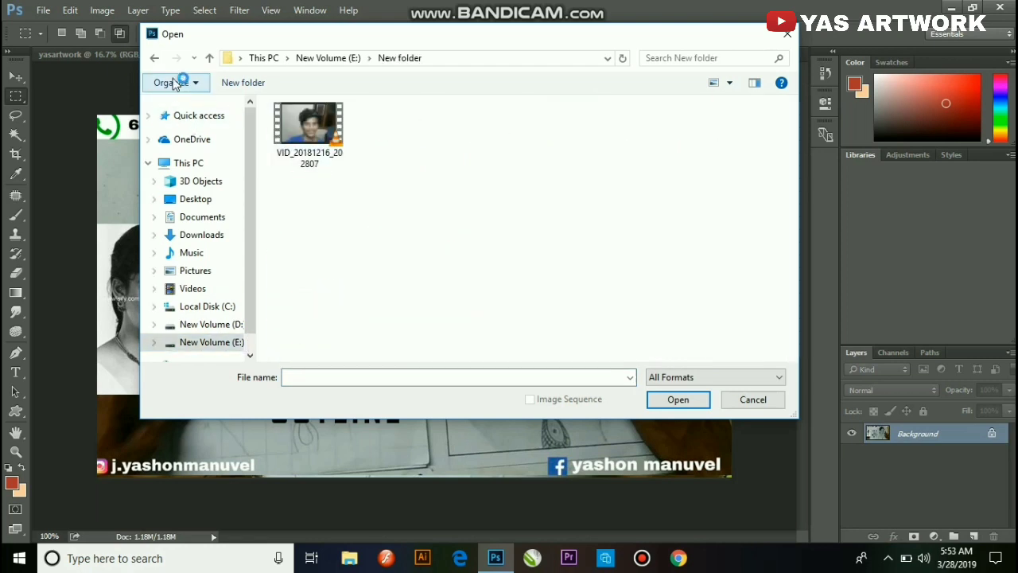
left_click(154, 58)
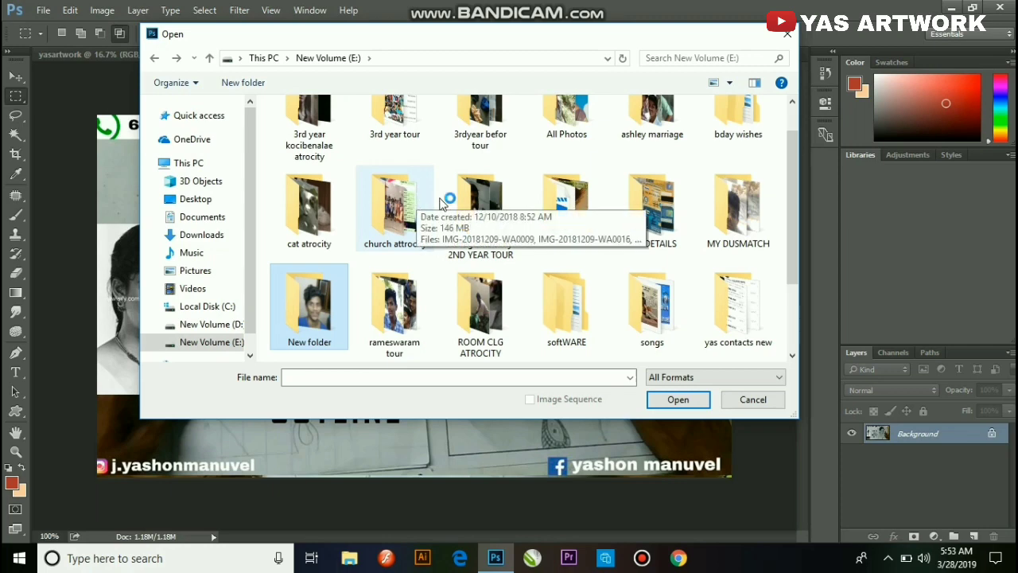
scroll(420, 203, "up", 1)
double_click(567, 171)
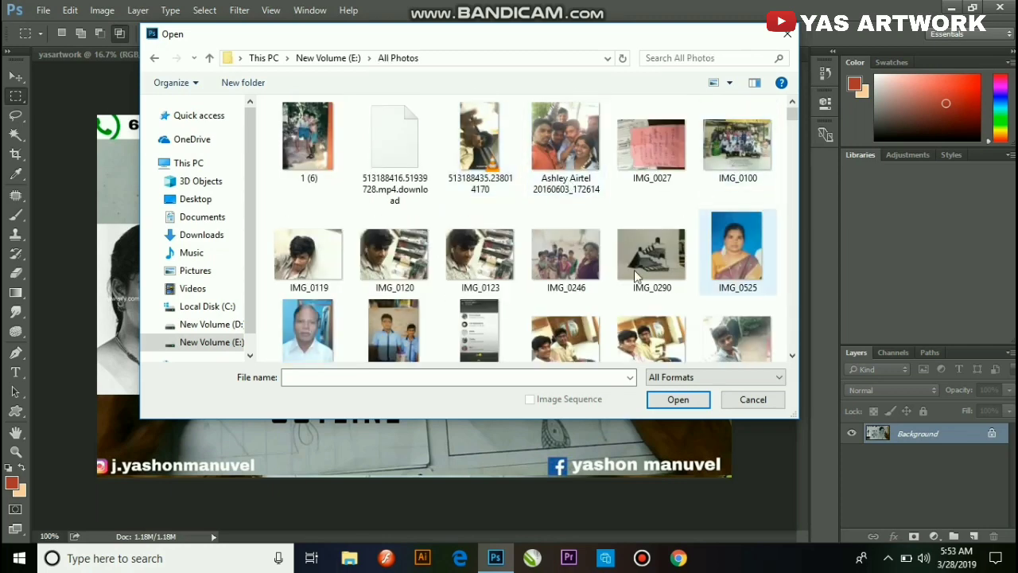
double_click(336, 269)
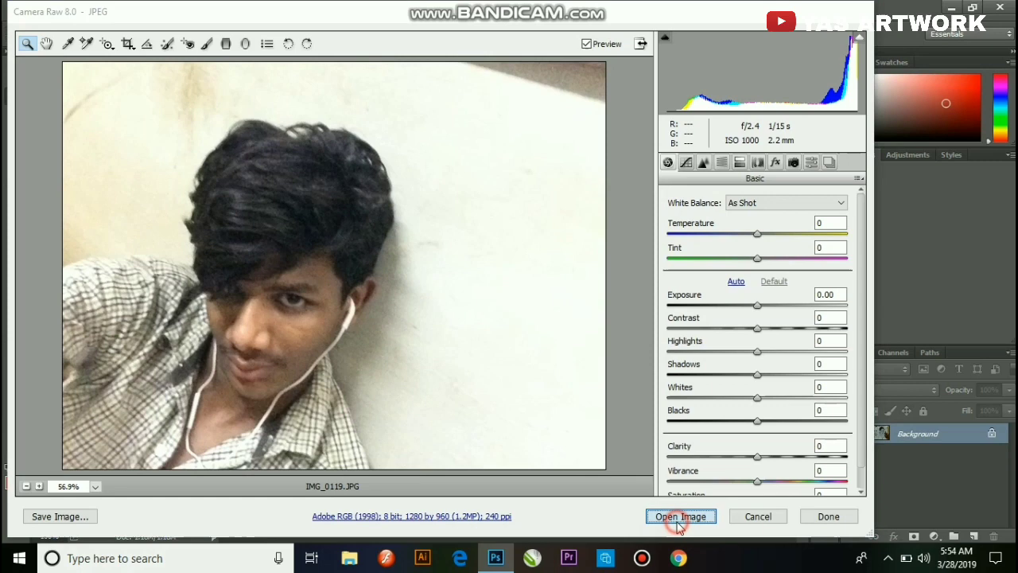
left_click(675, 516)
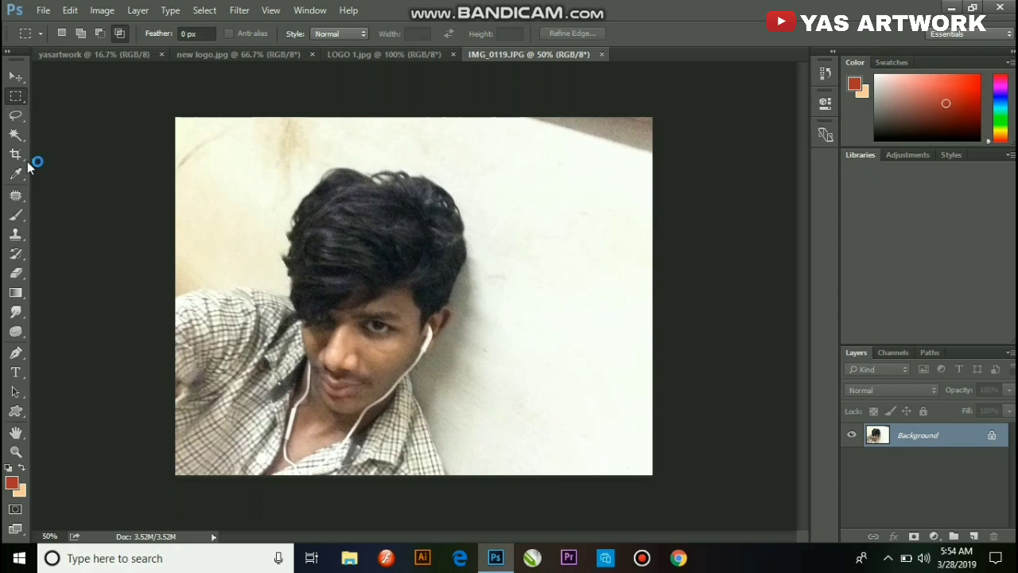
Step: Select a rectangle around the person in the selfie, then clear it
left_click_drag(134, 141, 525, 485)
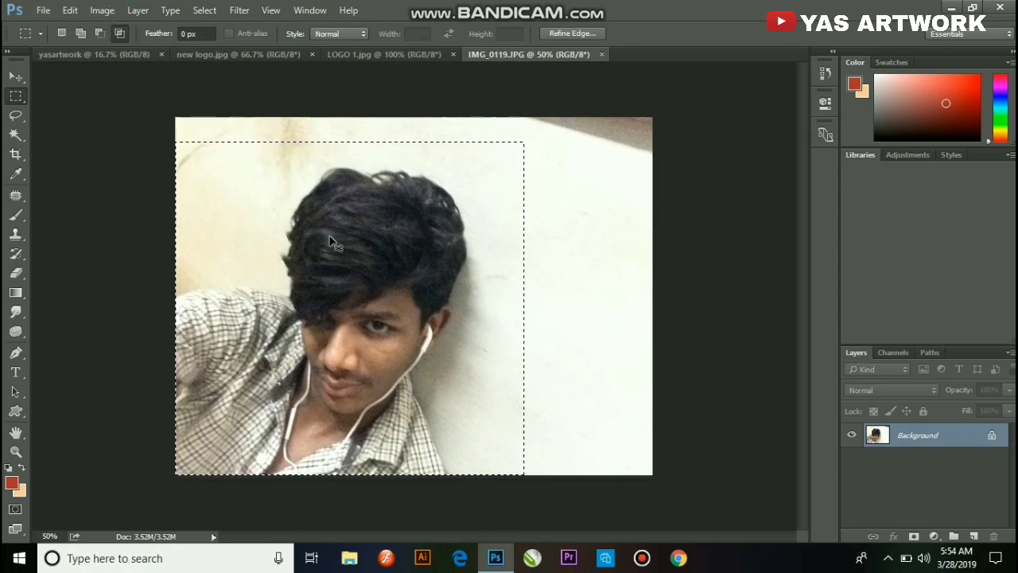
left_click(430, 123)
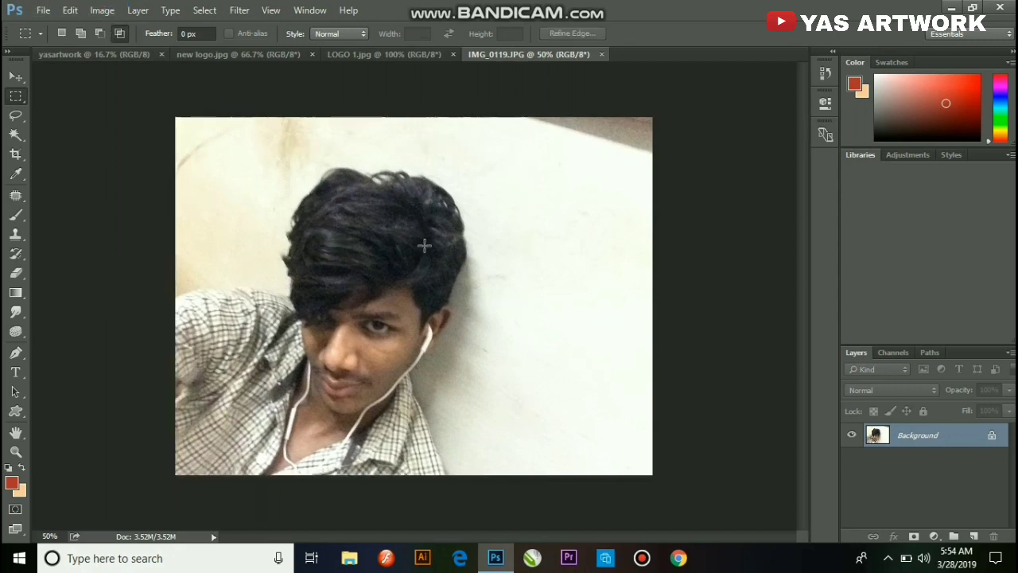
left_click(43, 11)
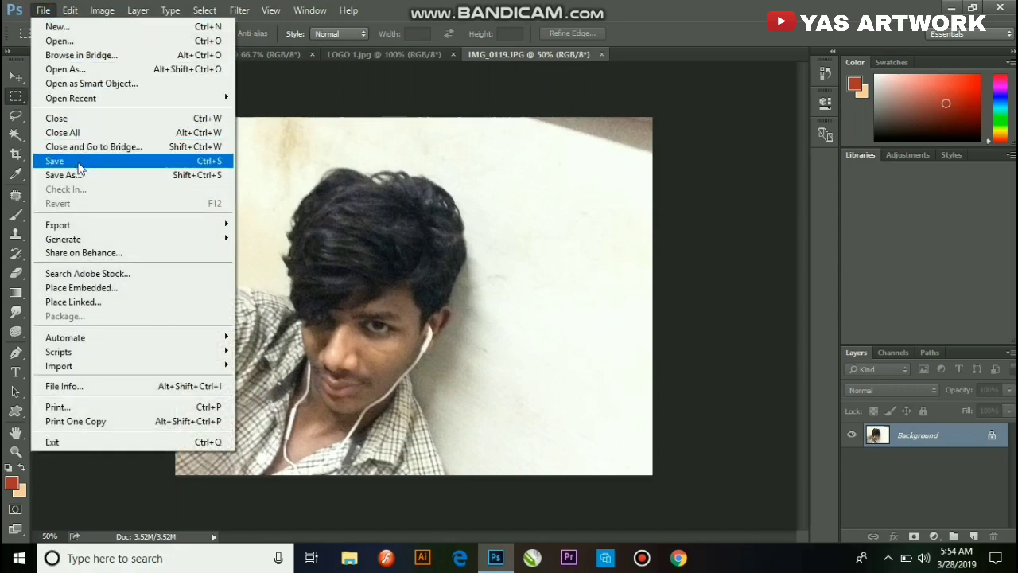
left_click(48, 11)
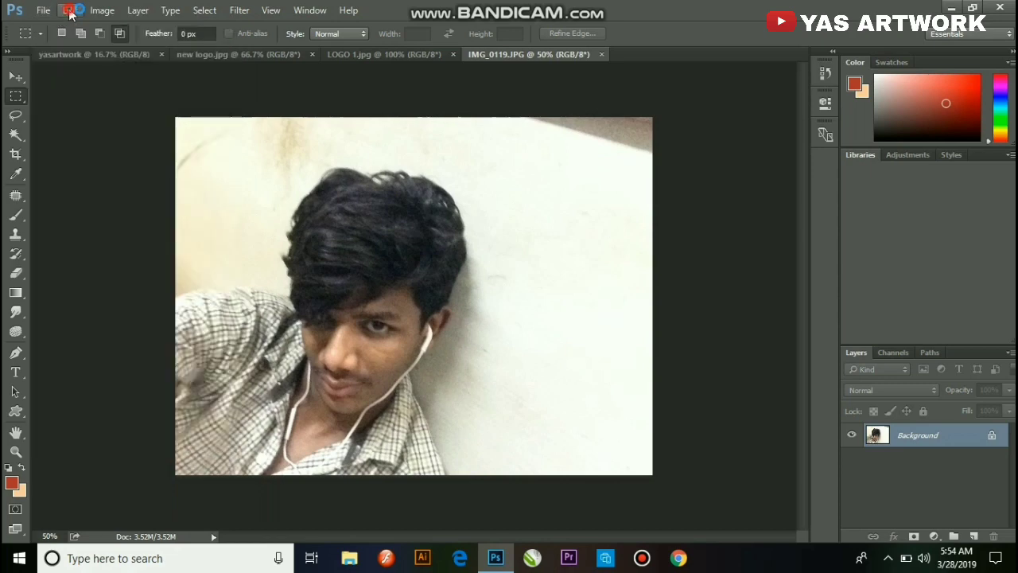
left_click(70, 11)
left_click(70, 11)
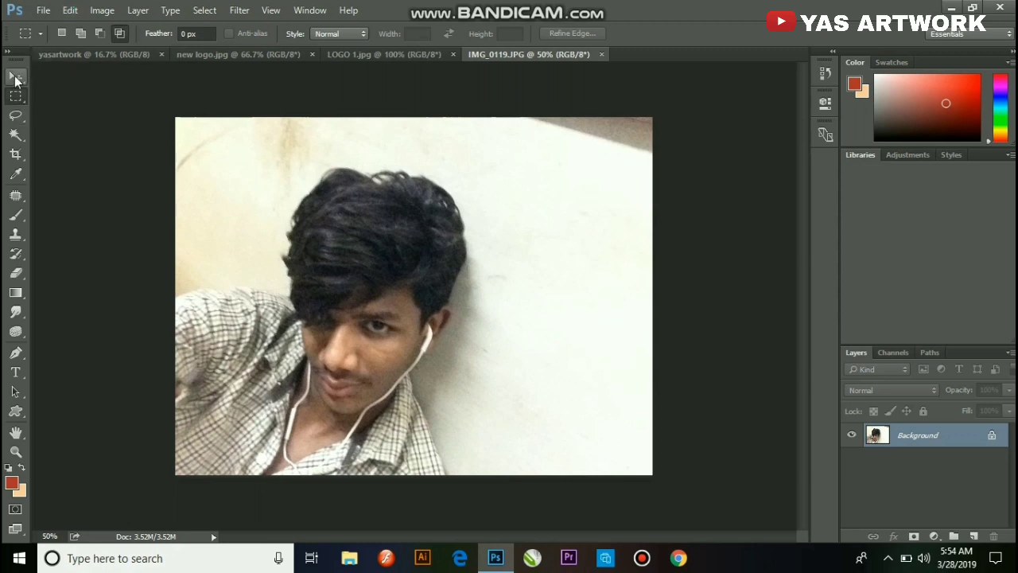
left_click(19, 79)
left_click(15, 114)
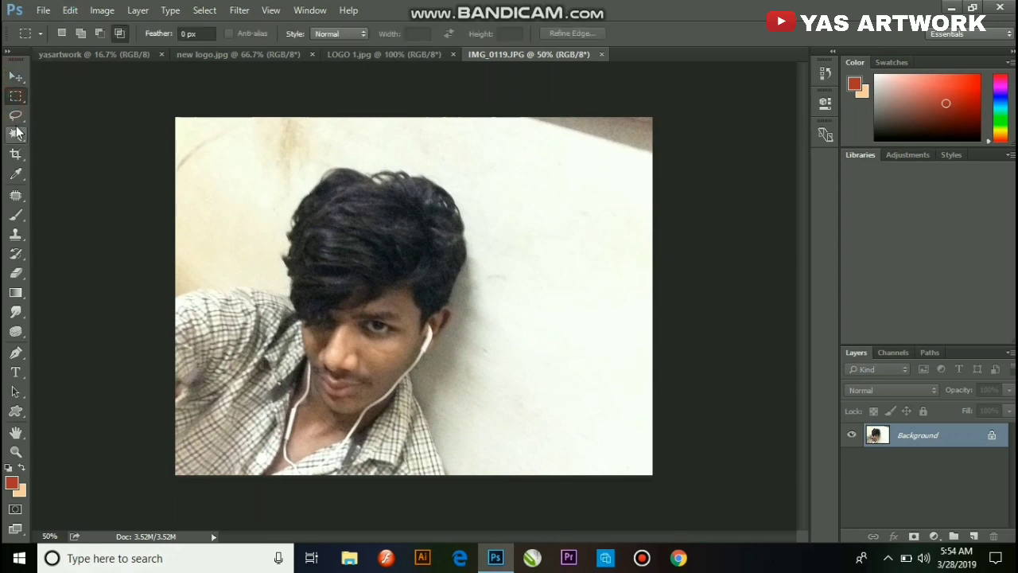
left_click(18, 135)
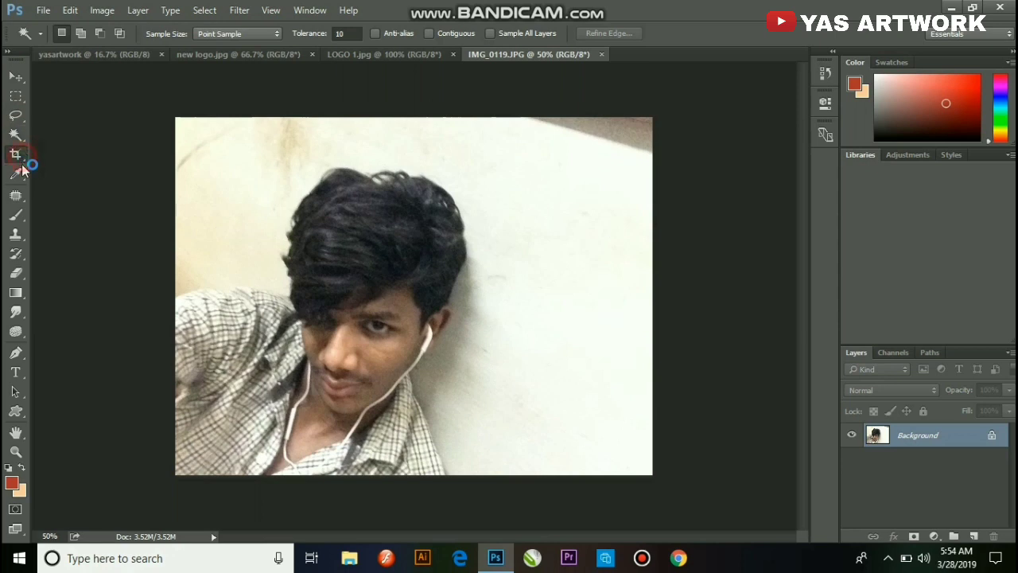
left_click(16, 168)
left_click(19, 191)
left_click(16, 215)
left_click(16, 234)
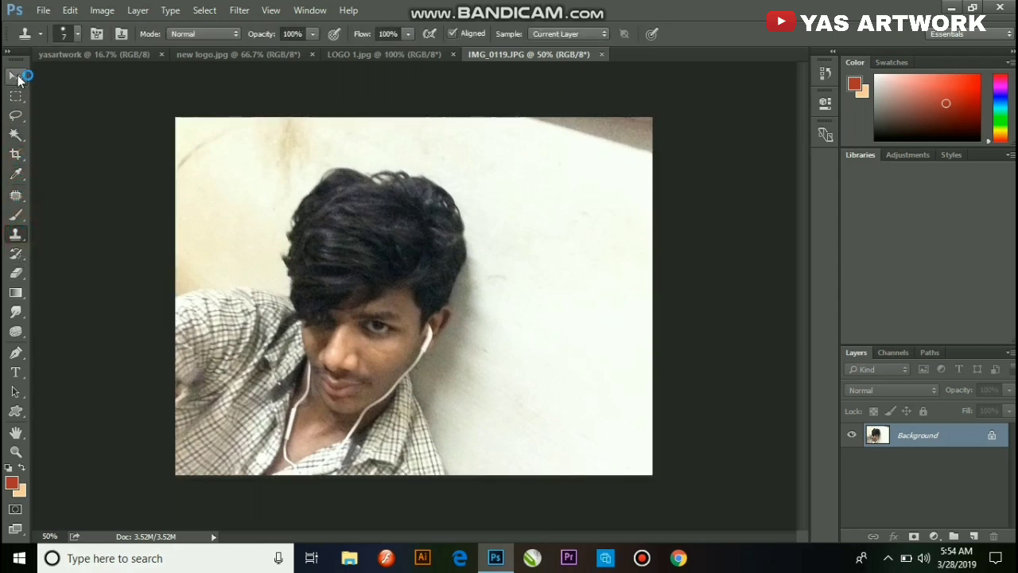
left_click(16, 76)
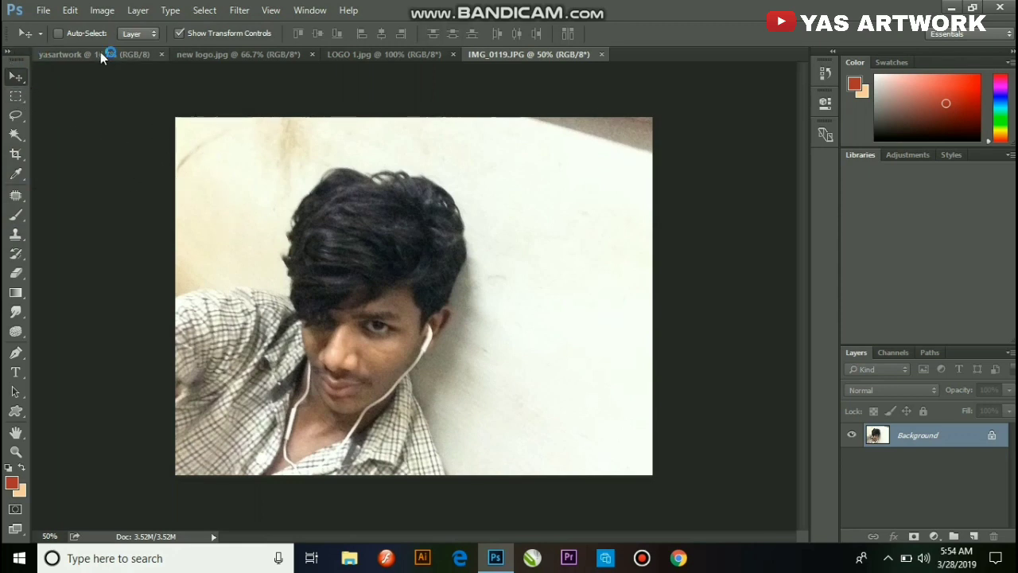
left_click(375, 61)
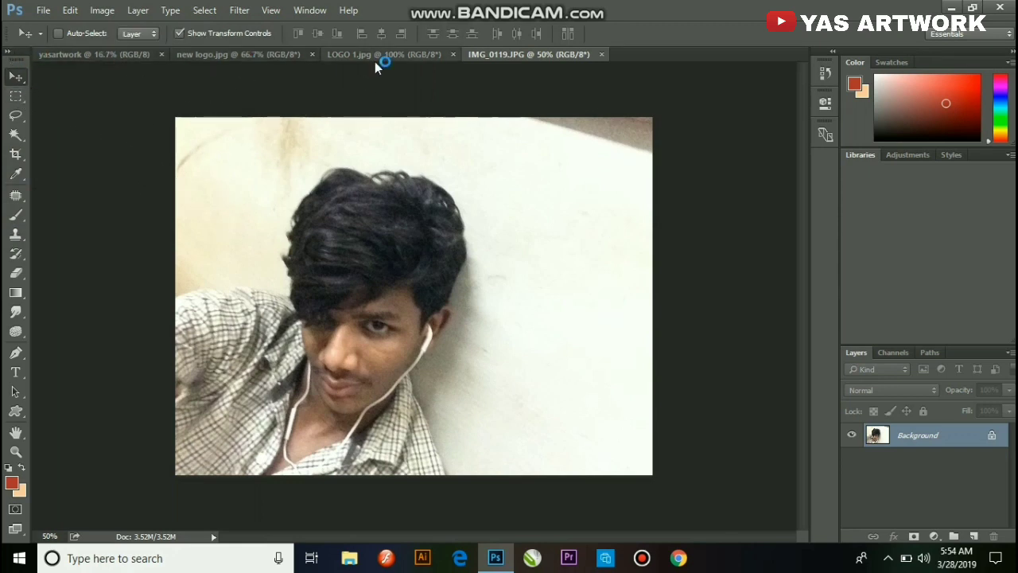
left_click(131, 54)
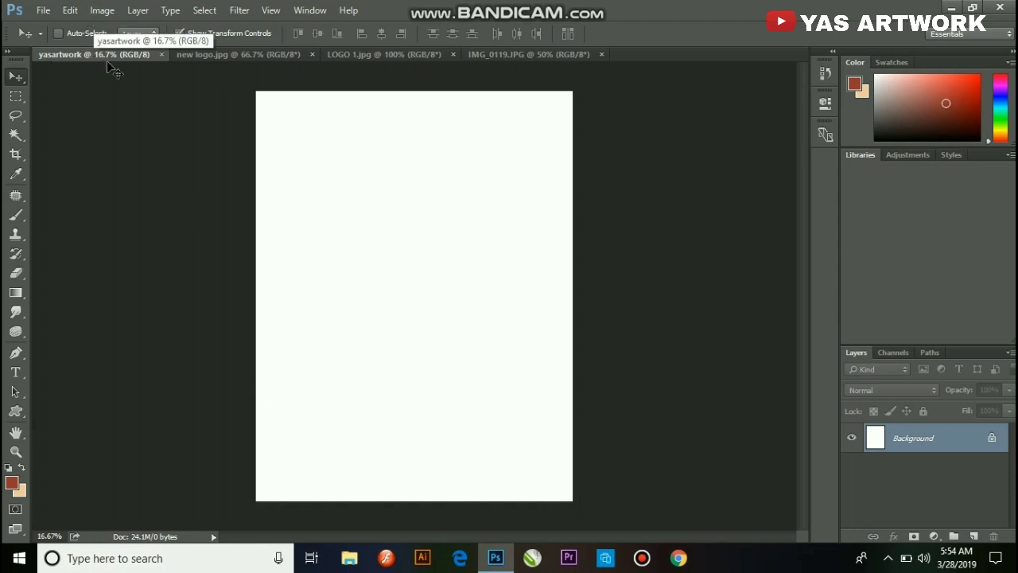
left_click(209, 55)
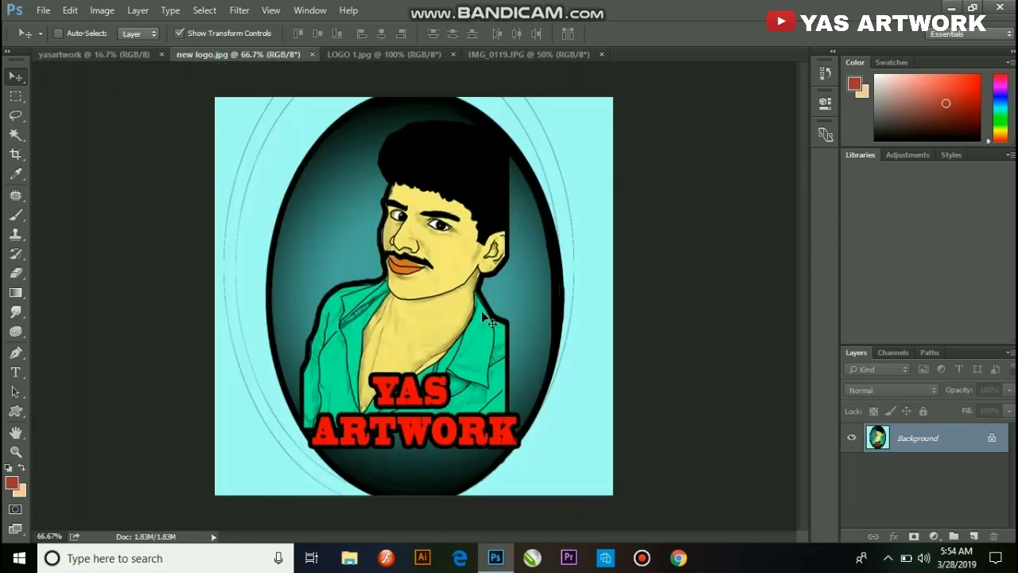
left_click(354, 54)
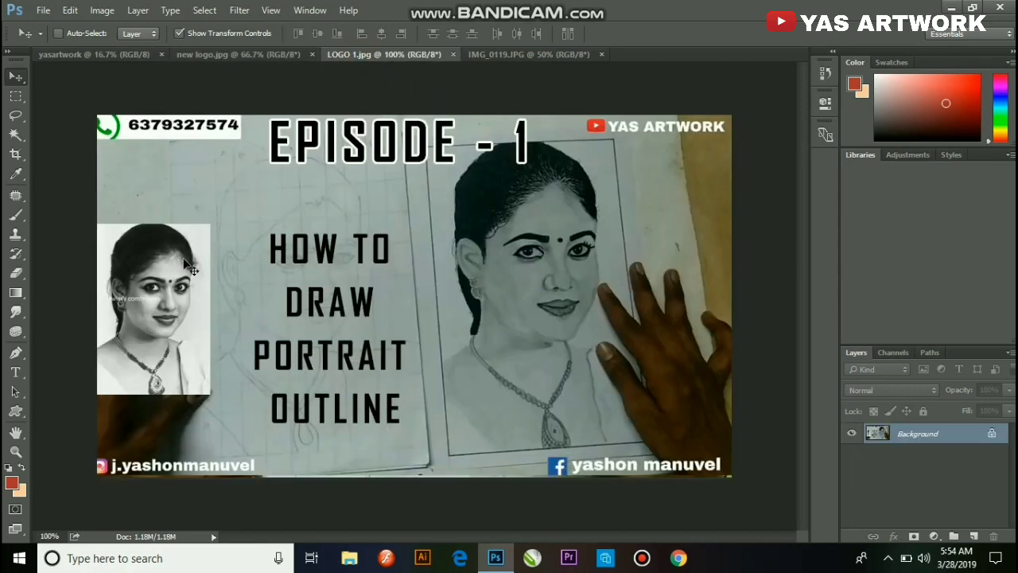
left_click(541, 54)
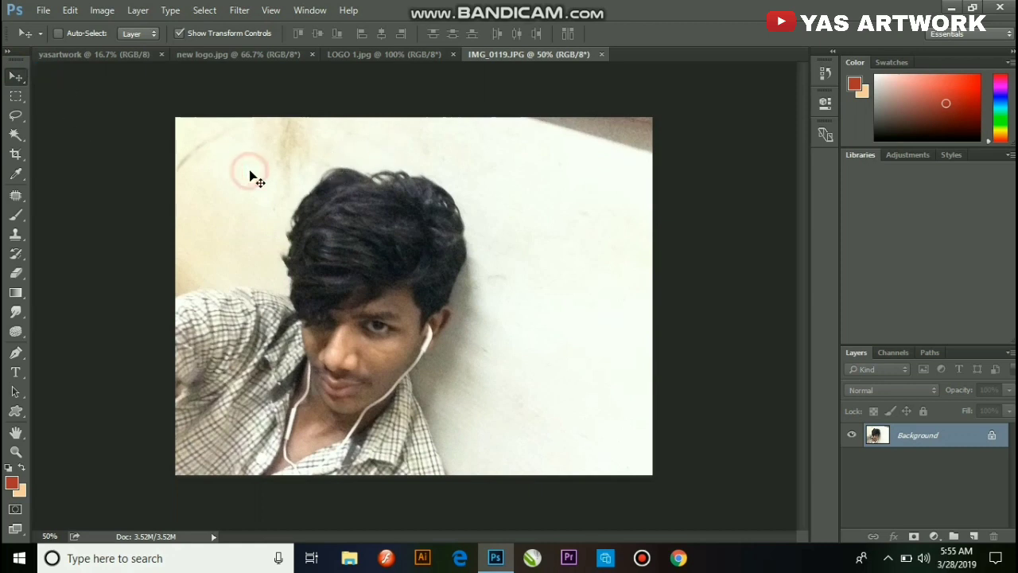
left_click(352, 154)
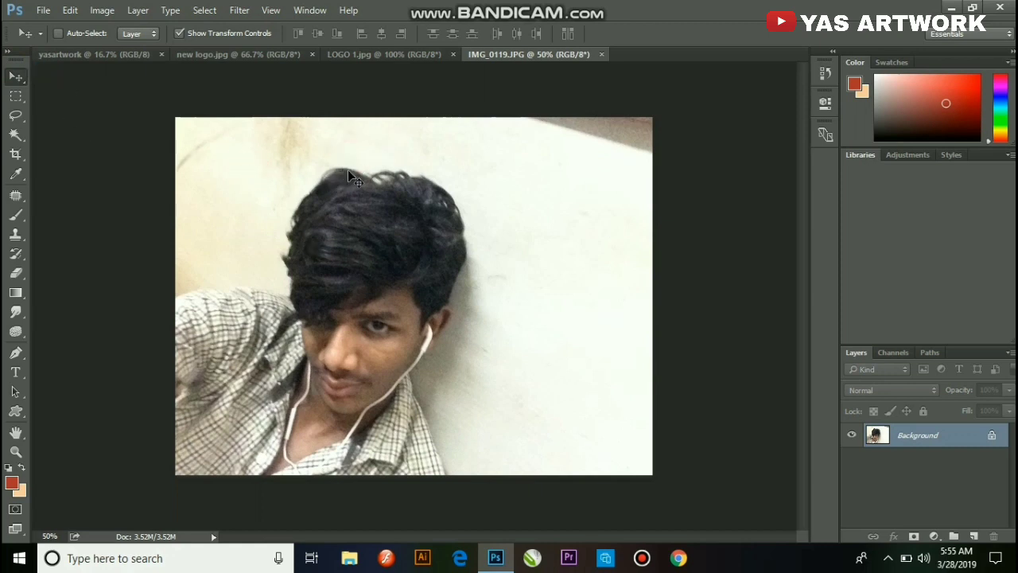
left_click(375, 54)
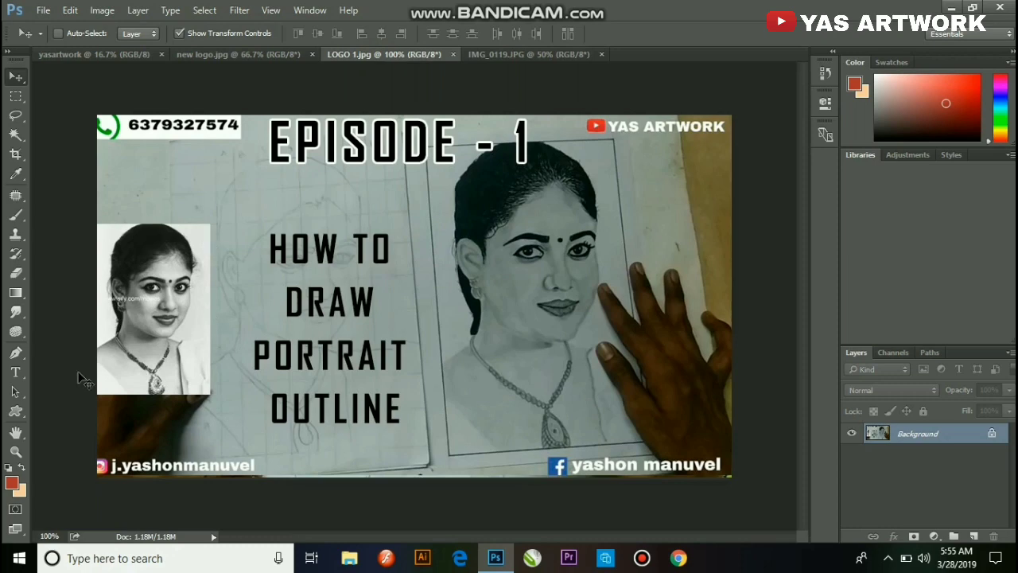
left_click(495, 54)
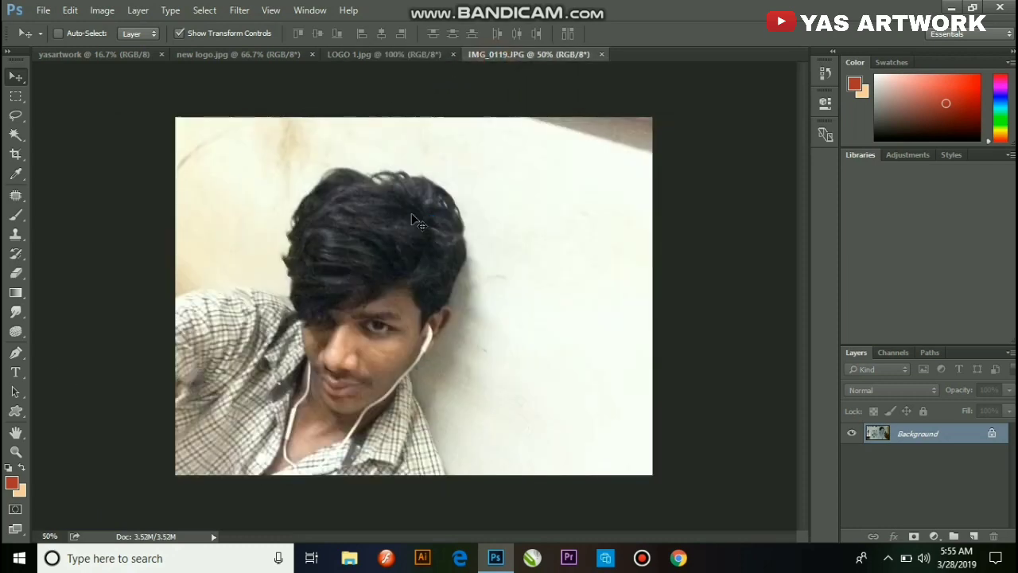
left_click(370, 55)
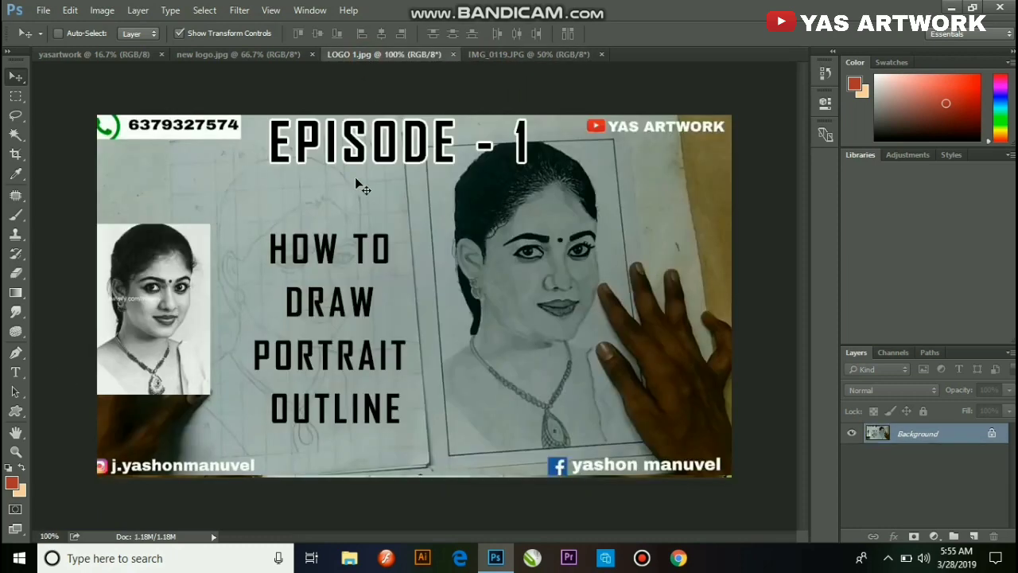
left_click(522, 55)
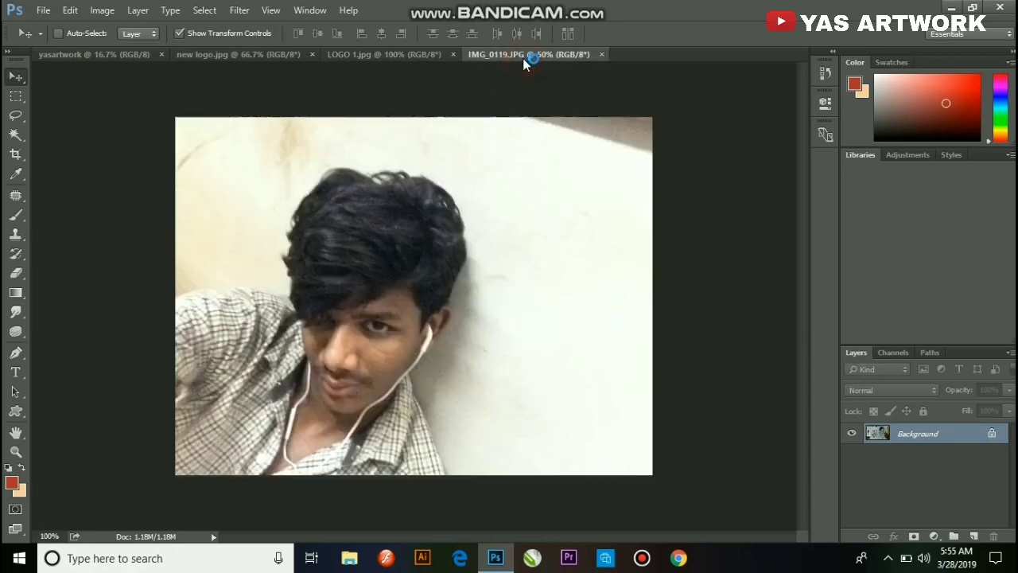
Step: Copy the selfie into LOGO 1.jpg as Layer 1, nudge it into place, then return to IMG_0119.JPG
left_click_drag(413, 254, 397, 53)
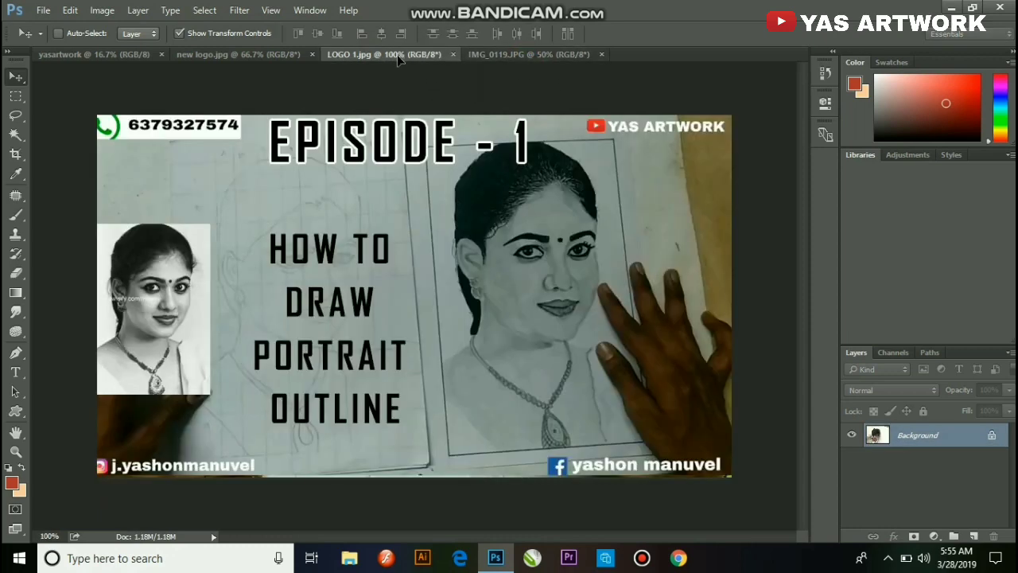
left_click_drag(397, 53, 419, 271)
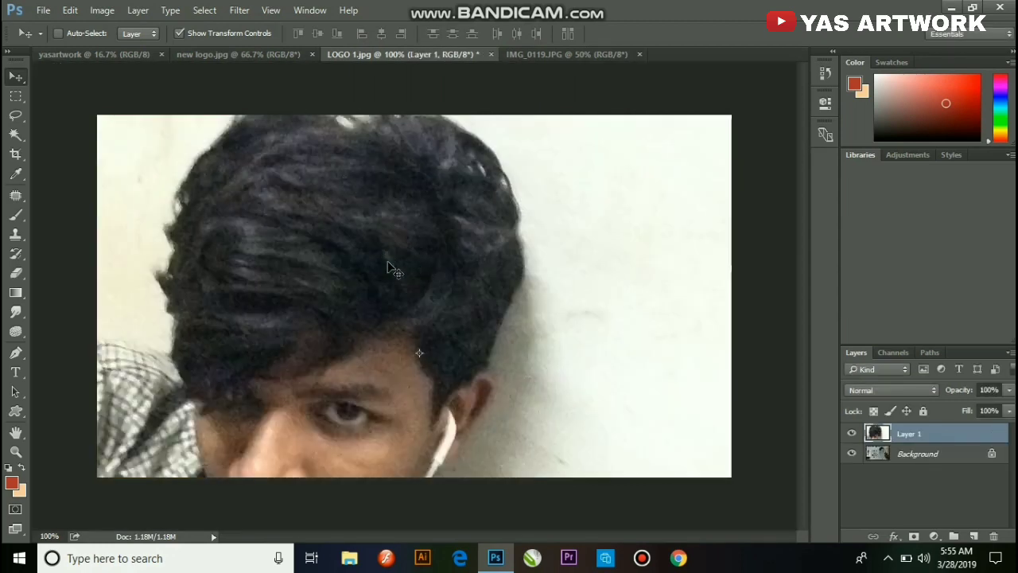
mouse_move(322, 279)
left_mouse_down()
mouse_move(339, 376)
mouse_move(248, 294)
mouse_move(246, 264)
mouse_move(400, 284)
mouse_move(380, 228)
left_mouse_up()
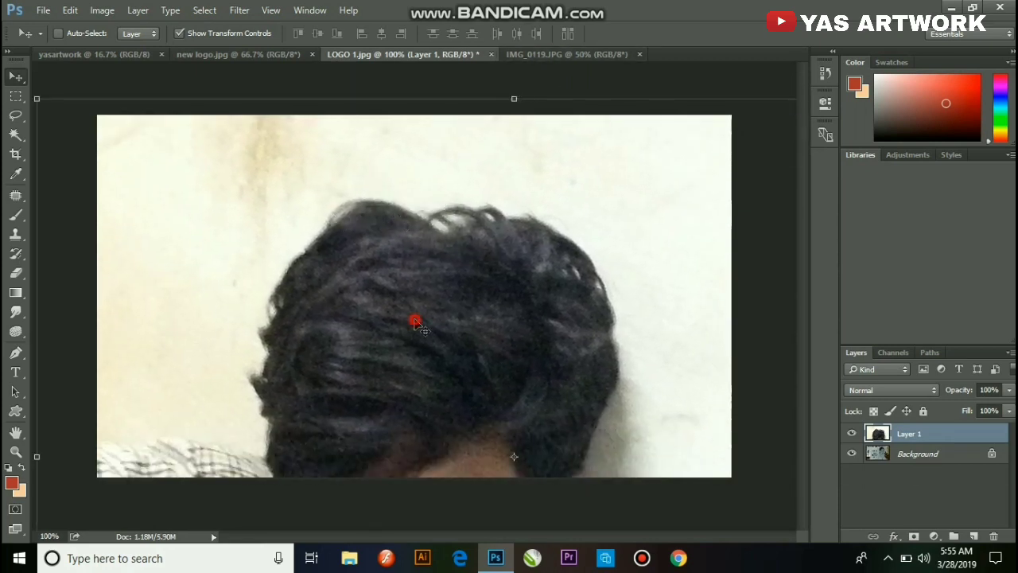
left_click_drag(415, 322, 362, 266)
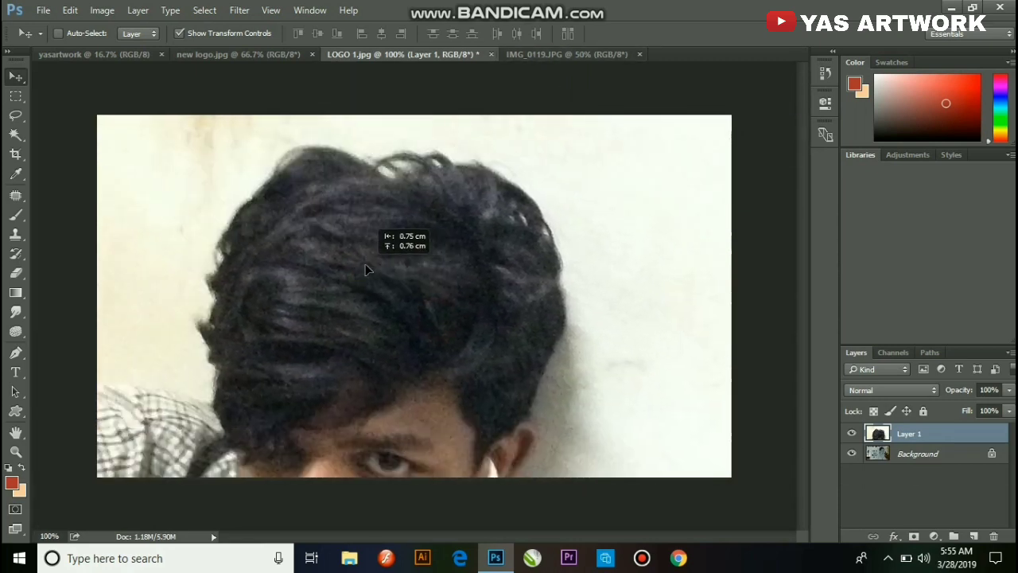
left_click(541, 55)
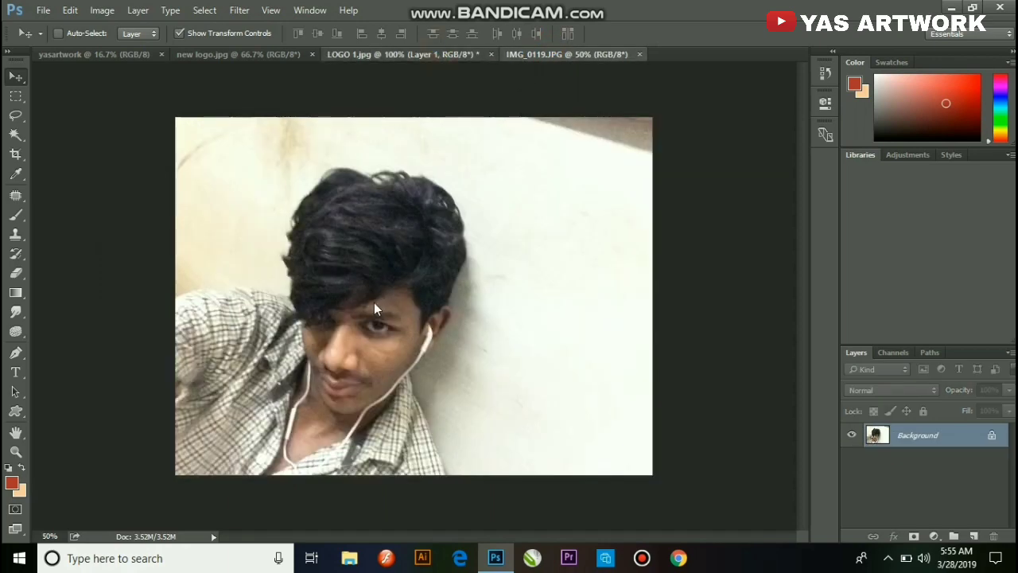
Step: In LOGO 1.jpg, scale the selfie layer down to about 47%, repositioning it as it shrinks
key("ctrl+shift+Tab")
left_click_drag(342, 259, 526, 342)
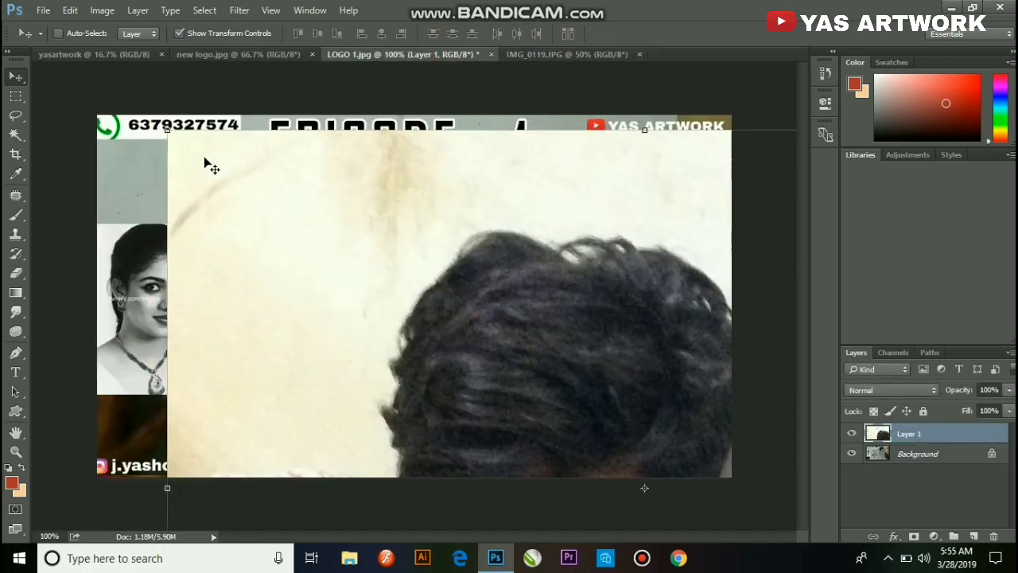
left_click_drag(167, 129, 425, 323)
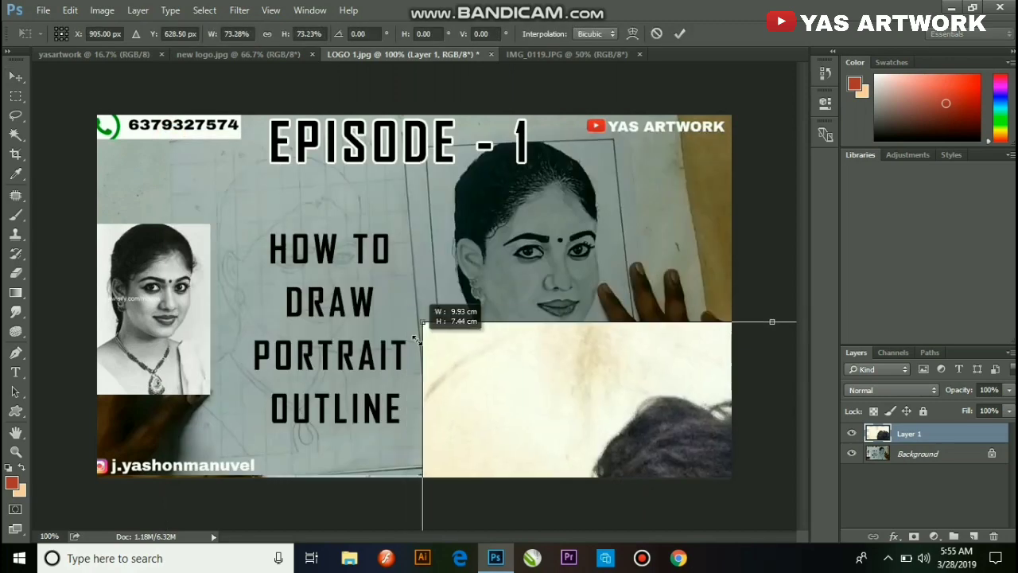
left_click_drag(541, 428, 213, 291)
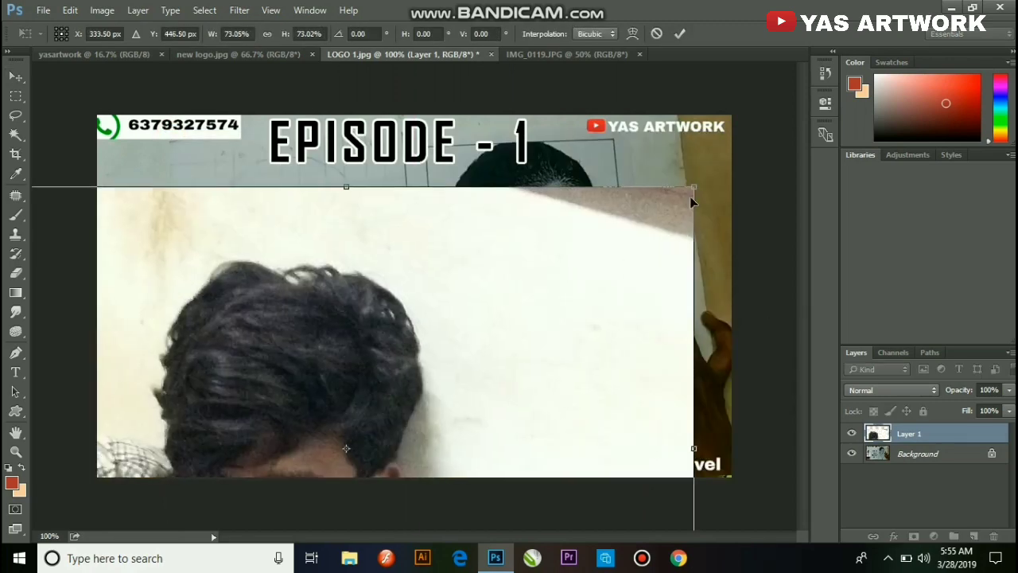
left_click_drag(693, 190, 455, 375)
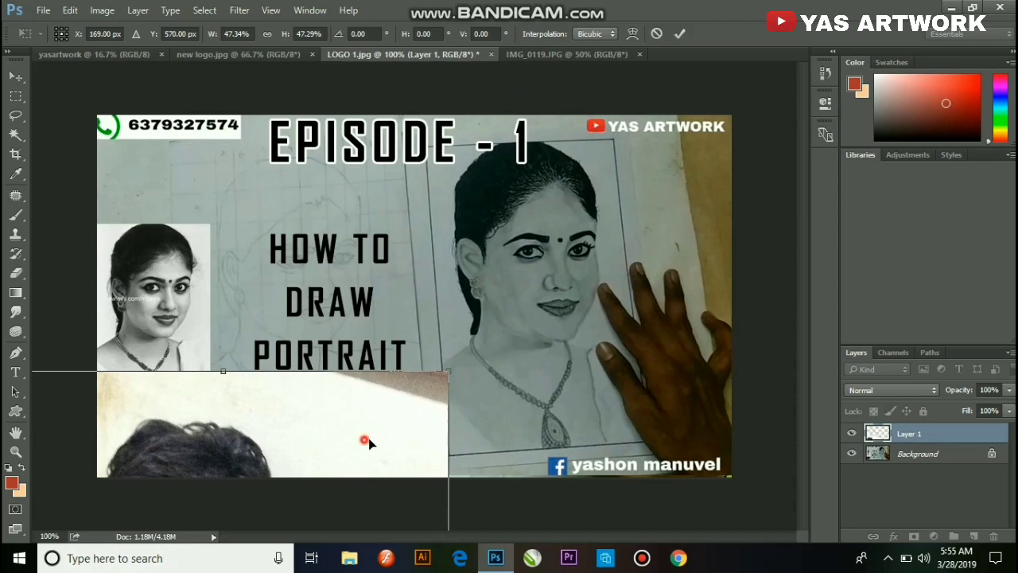
left_click_drag(363, 438, 695, 206)
Step: Shrink the selfie further to about 32%, apply the transform, and place it lower right
left_click_drag(332, 141, 474, 249)
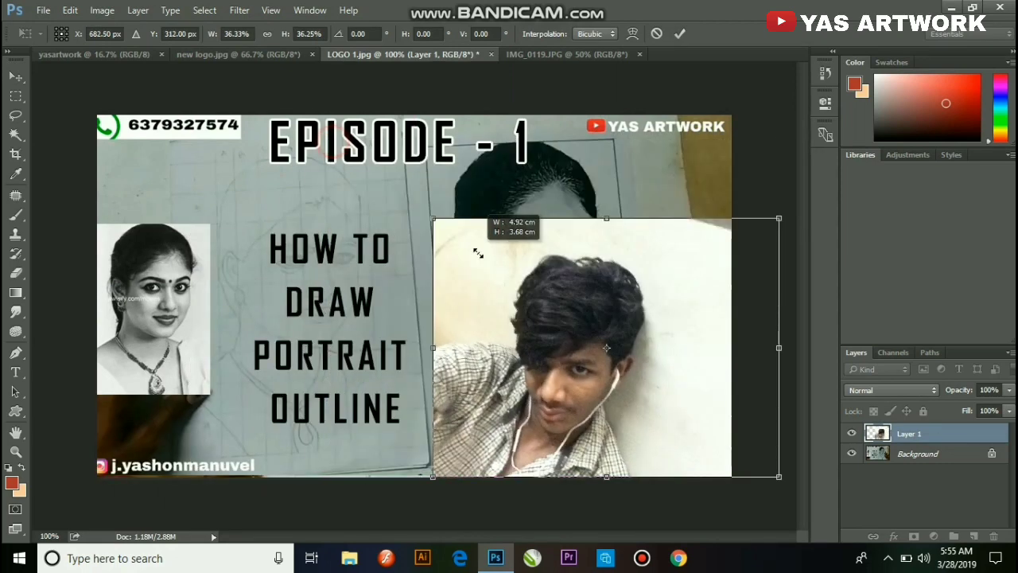
mouse_move(524, 315)
left_mouse_down()
mouse_move(199, 233)
mouse_move(152, 237)
left_mouse_up()
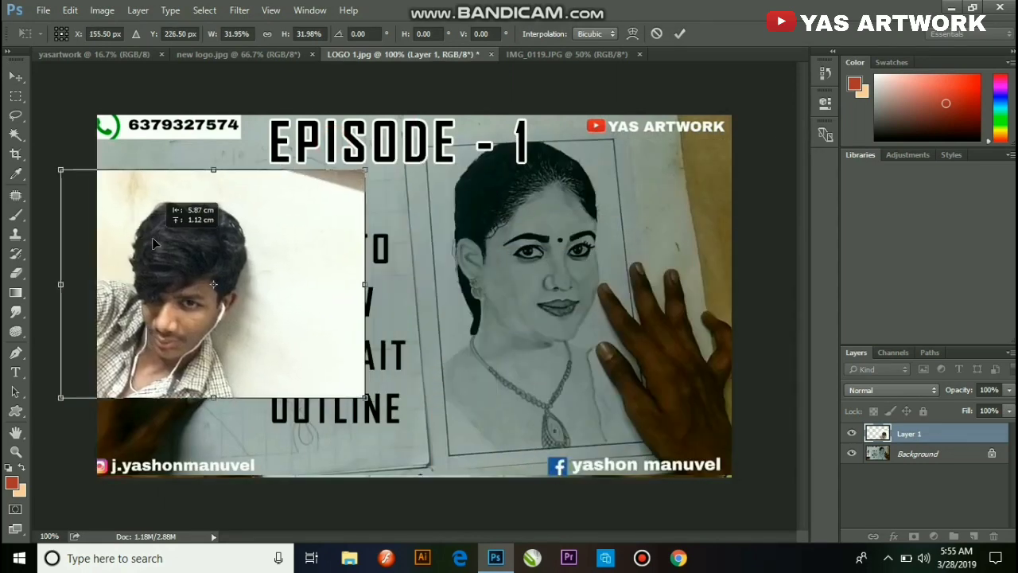
left_click_drag(257, 222, 278, 321)
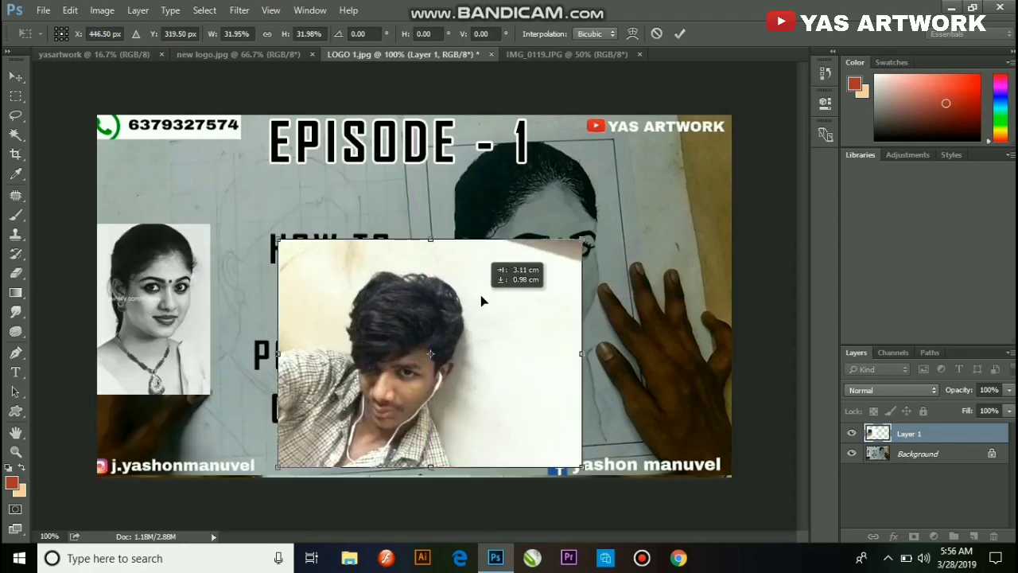
left_click_drag(437, 295, 493, 243)
left_click(8, 75)
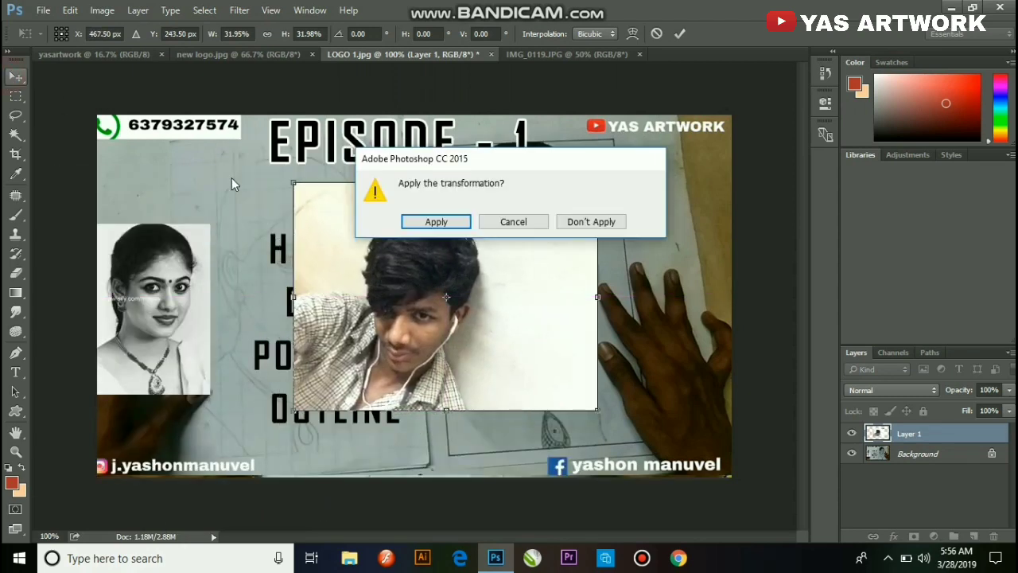
left_click(436, 222)
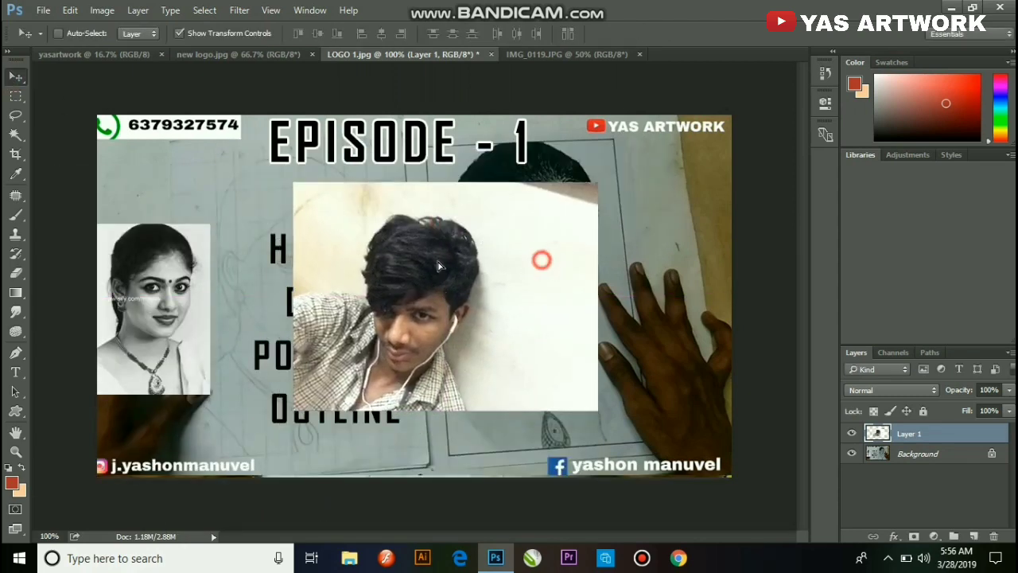
mouse_move(555, 257)
left_mouse_down()
mouse_move(439, 257)
mouse_move(676, 318)
left_mouse_up()
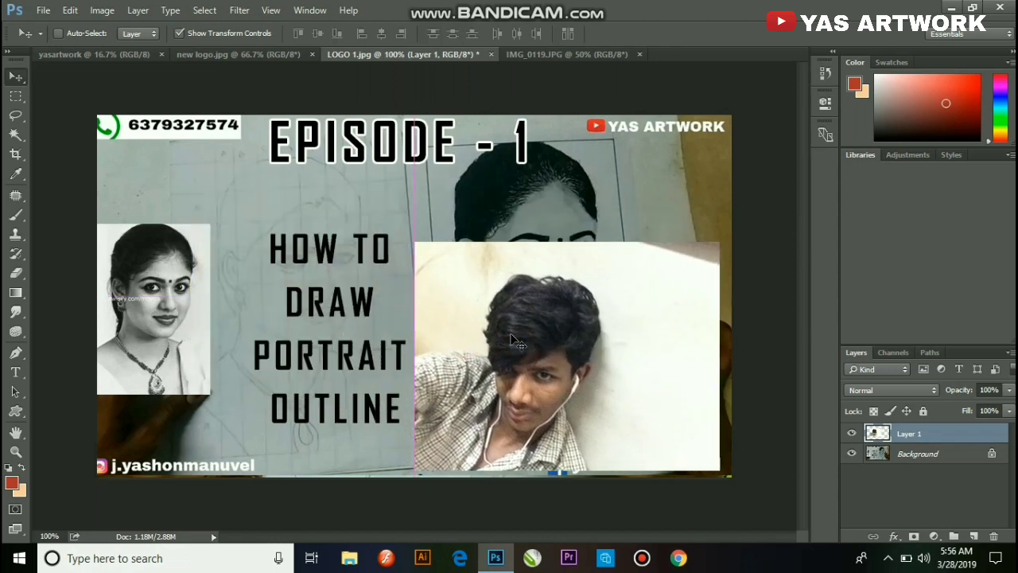
Step: Pick the Rectangular Marquee tool on the IMG_0119.JPG selfie
left_click(18, 96)
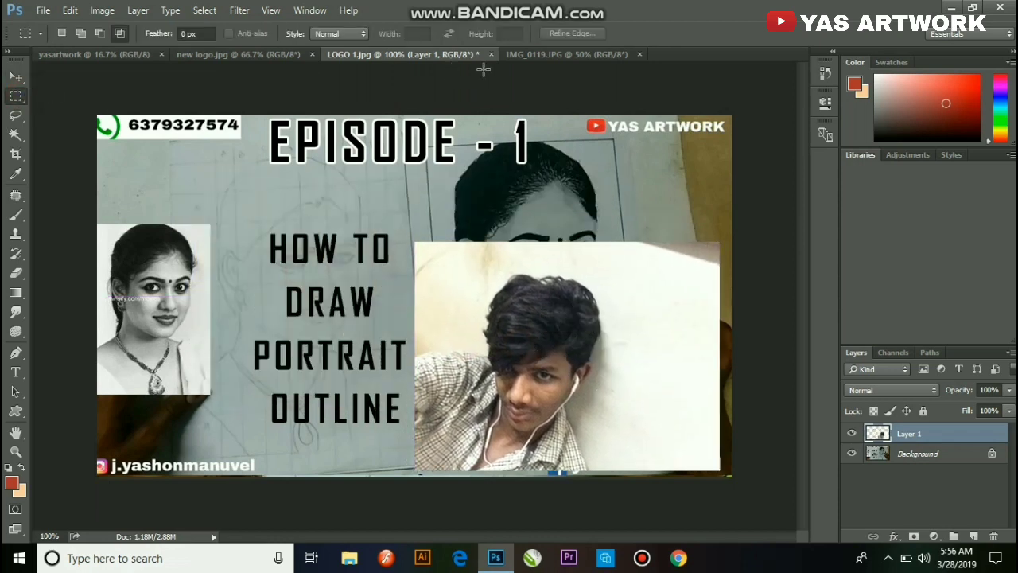
left_click(529, 59)
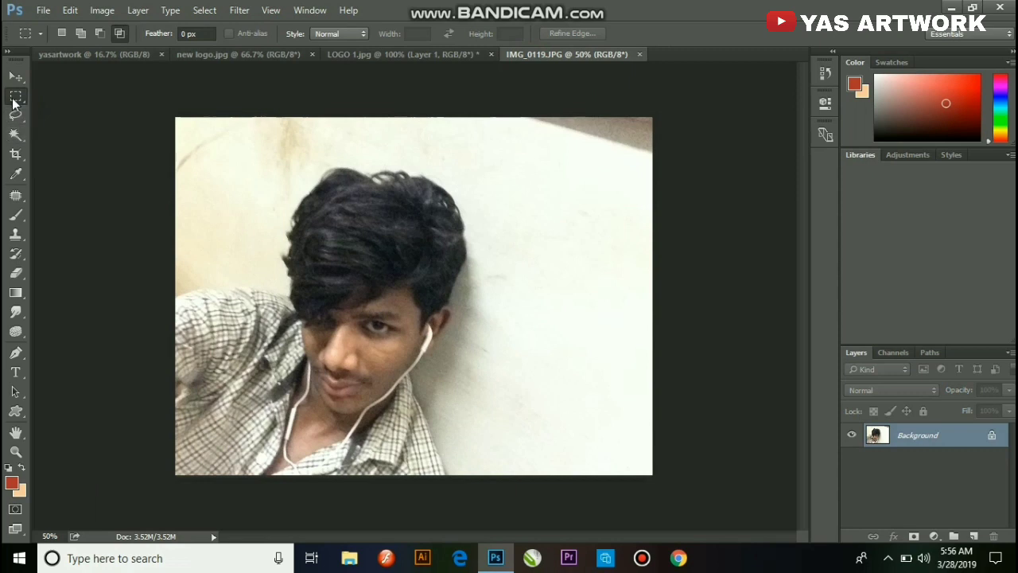
right_click(14, 102)
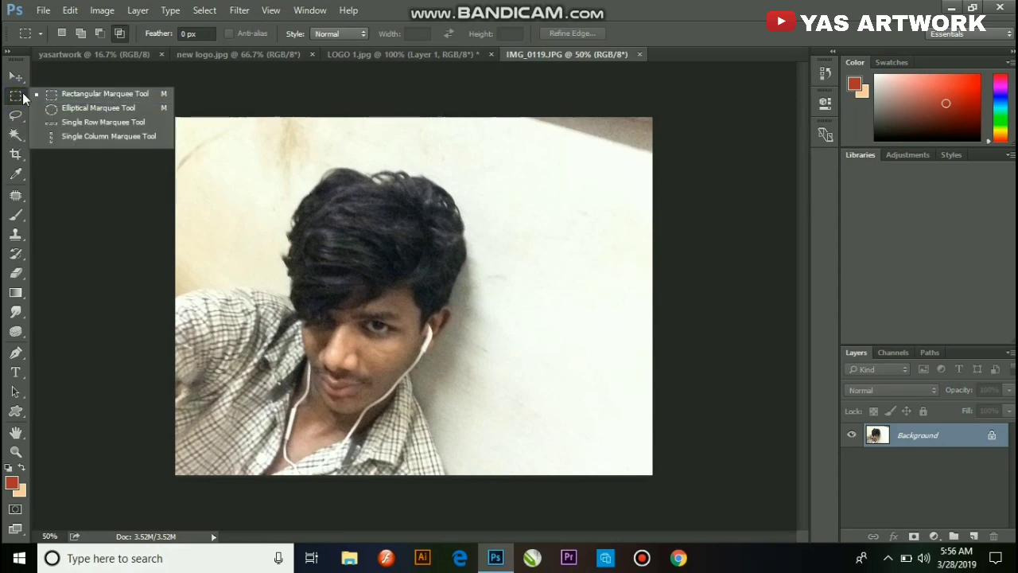
left_click(35, 92)
right_click(20, 94)
left_click(60, 97)
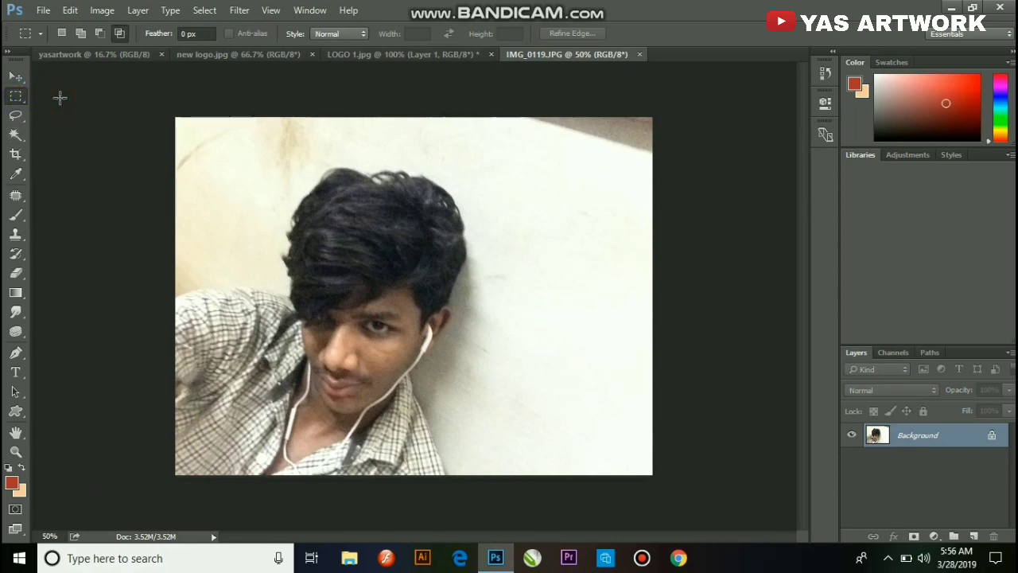
right_click(20, 101)
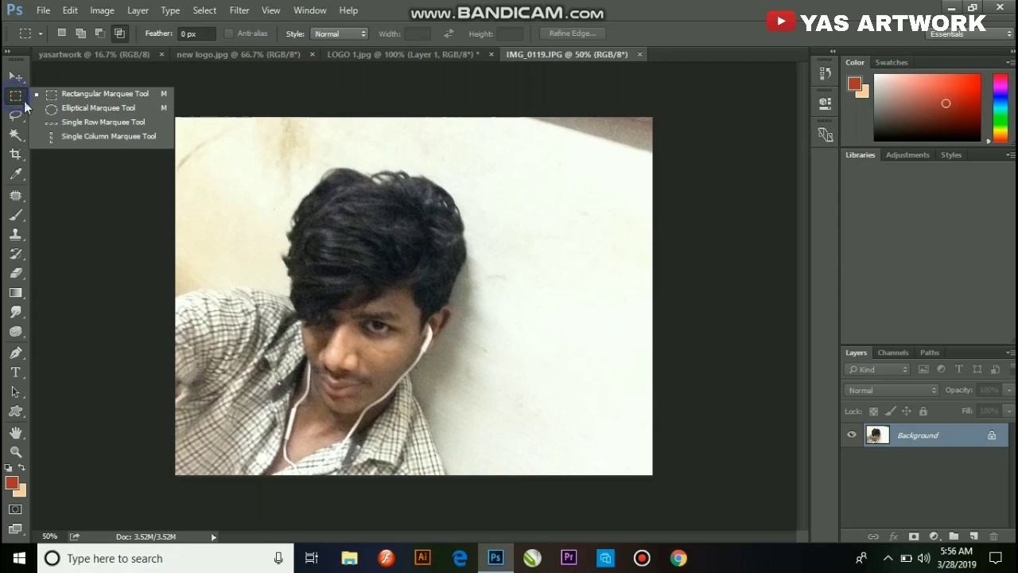
left_click(86, 96)
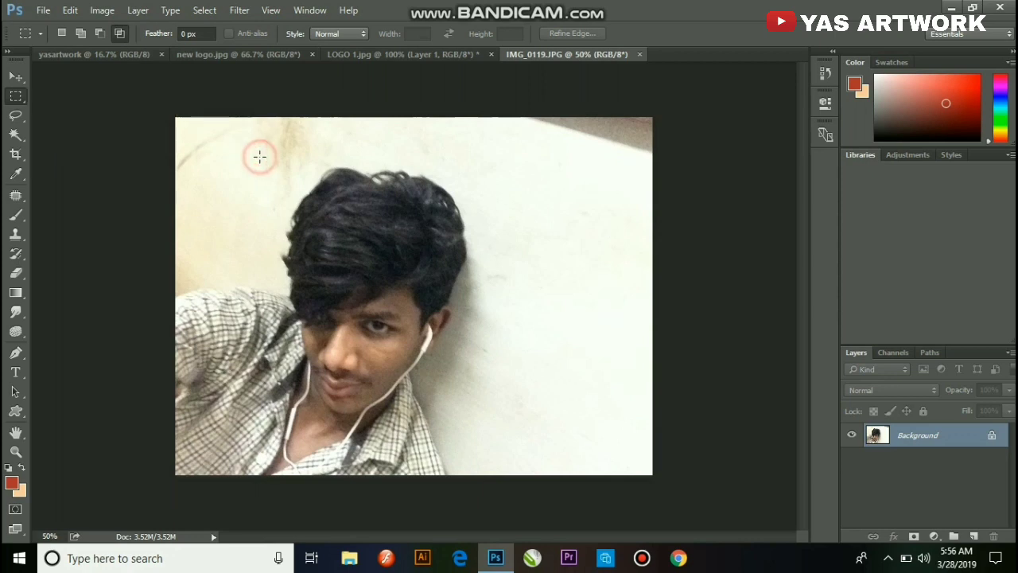
Step: Draw a rectangular selection around the face and upper body
left_click_drag(256, 151, 461, 427)
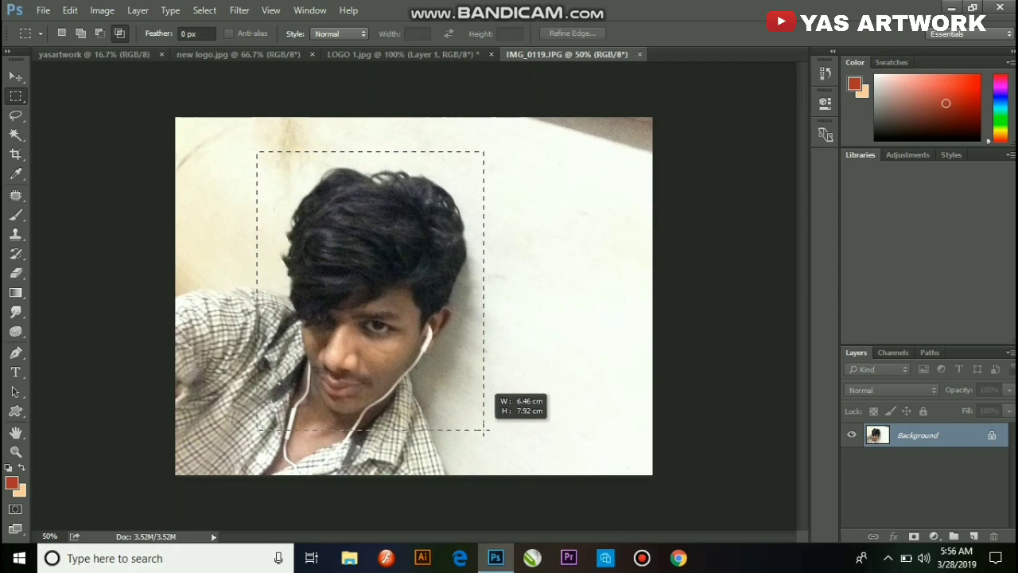
left_click_drag(462, 427, 489, 430)
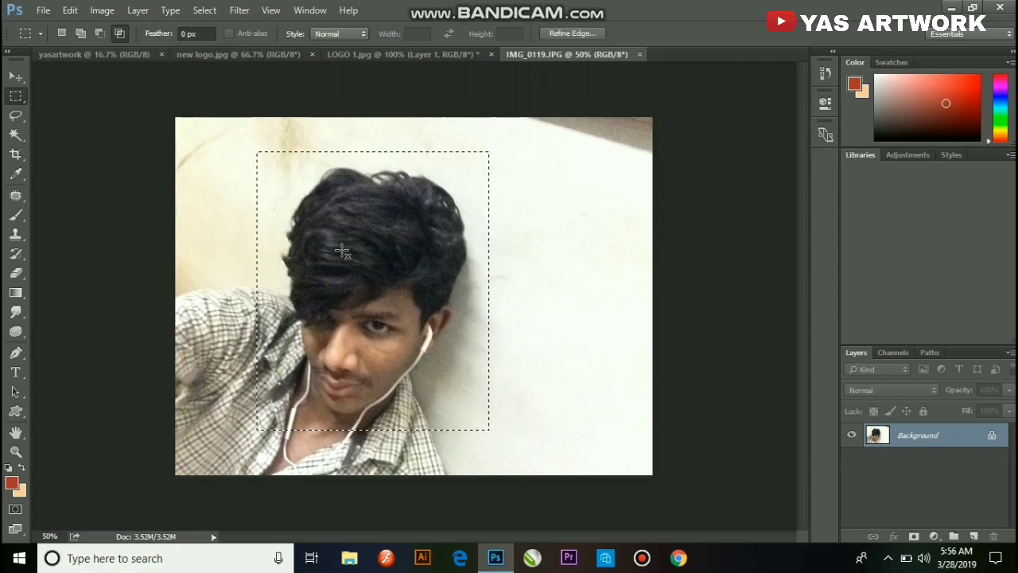
left_click_drag(336, 219, 433, 231)
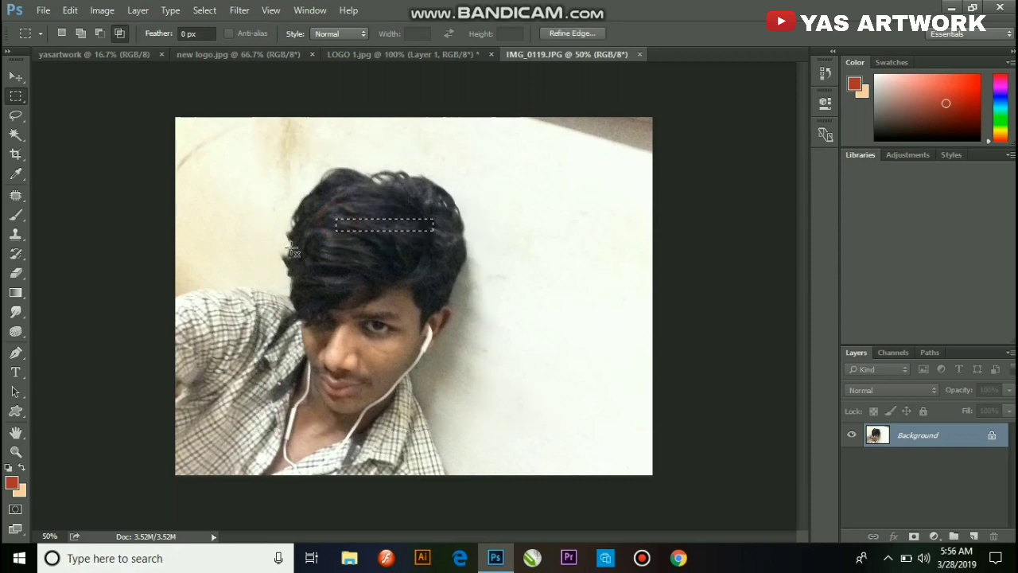
left_click(295, 253)
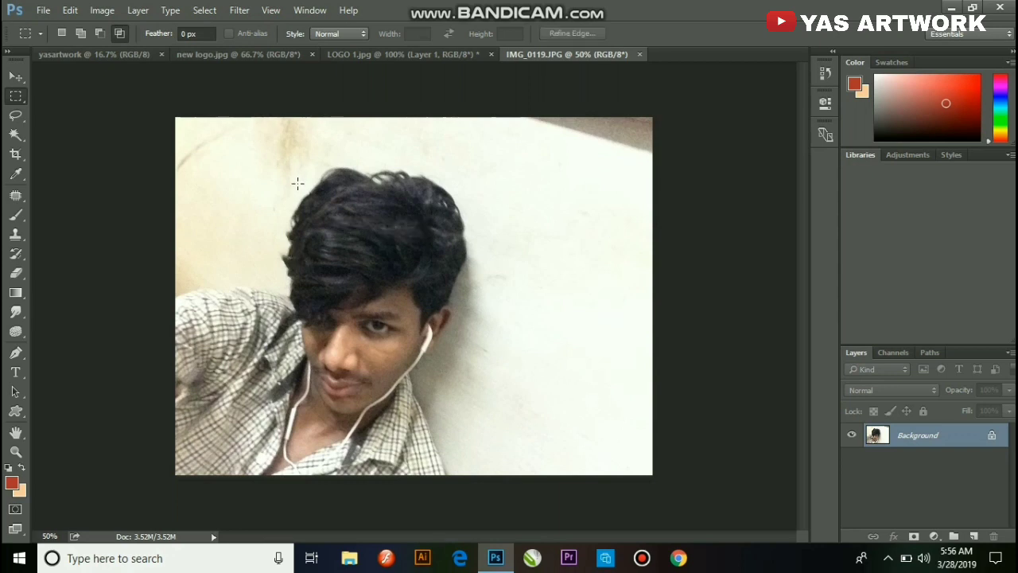
left_click_drag(276, 148, 491, 427)
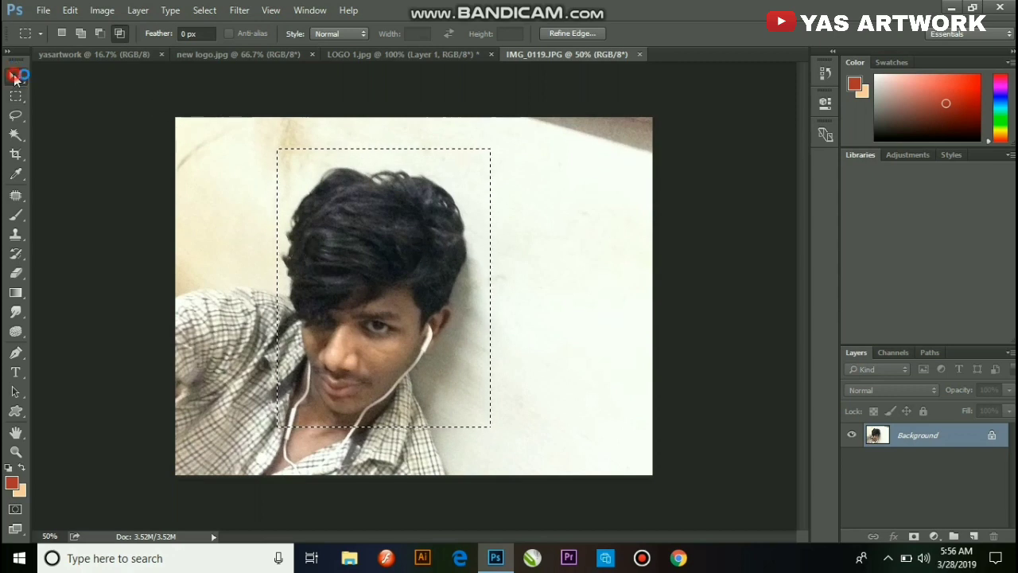
Step: Try moving the selected face area with the Move tool, then undo the move
left_click(15, 76)
mouse_move(380, 223)
left_mouse_down()
mouse_move(534, 193)
mouse_move(465, 214)
left_mouse_up()
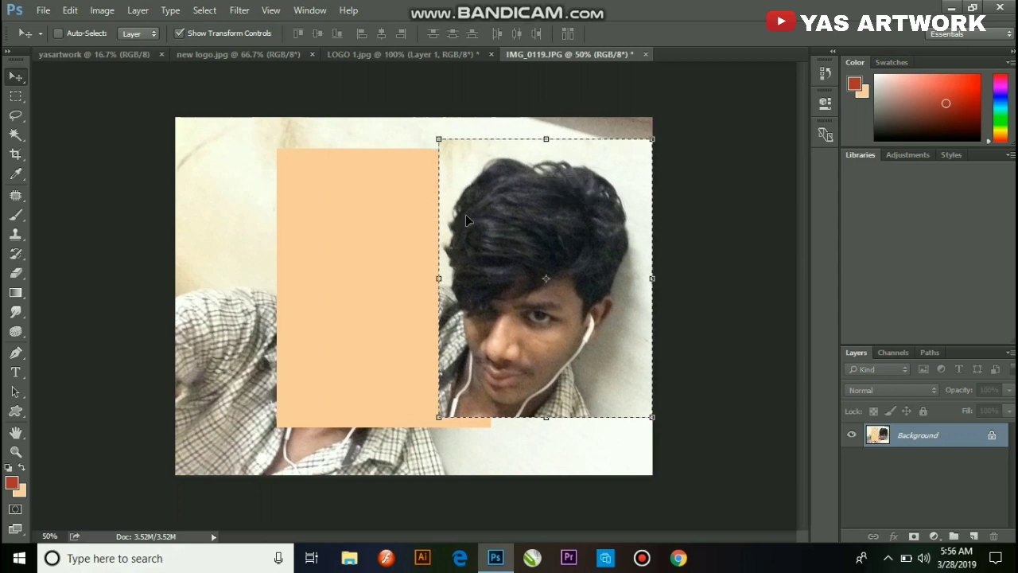
left_click_drag(532, 224, 389, 230)
key("ctrl+alt+z")
key("ctrl+alt+z")
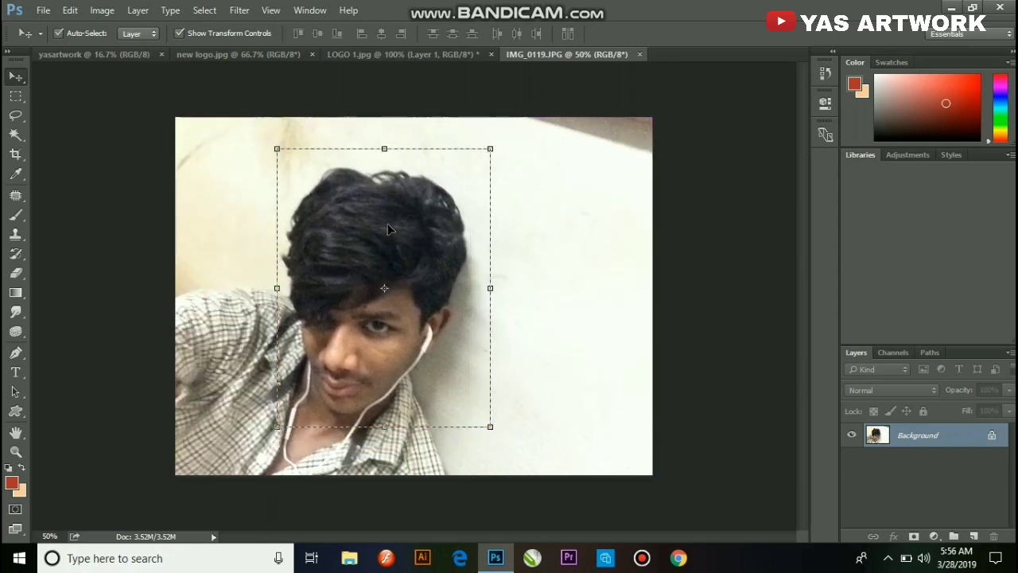
key("ctrl")
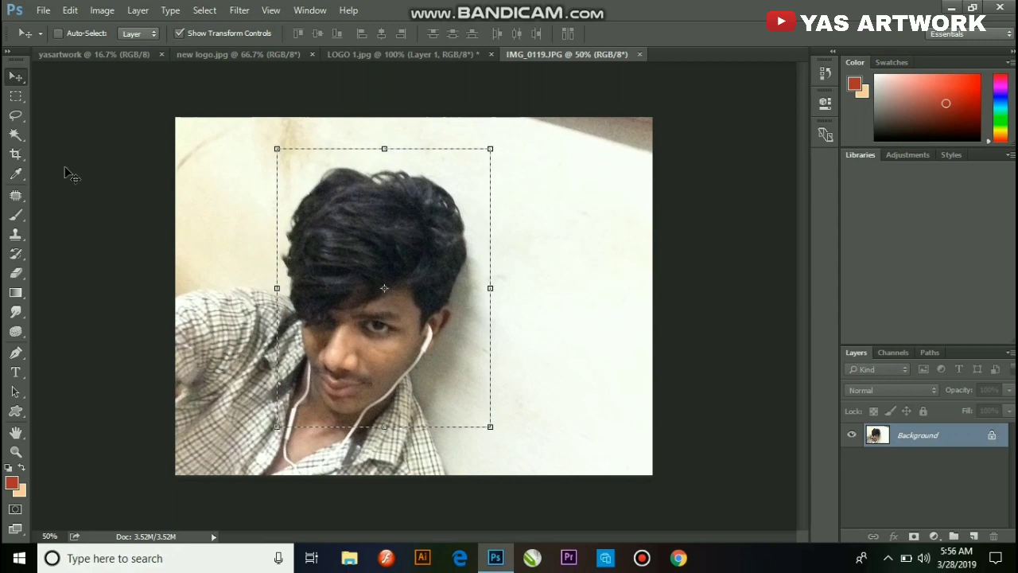
left_click(16, 95)
Step: Draw an Elliptical Marquee oval around the selfie's head and face
right_click(16, 96)
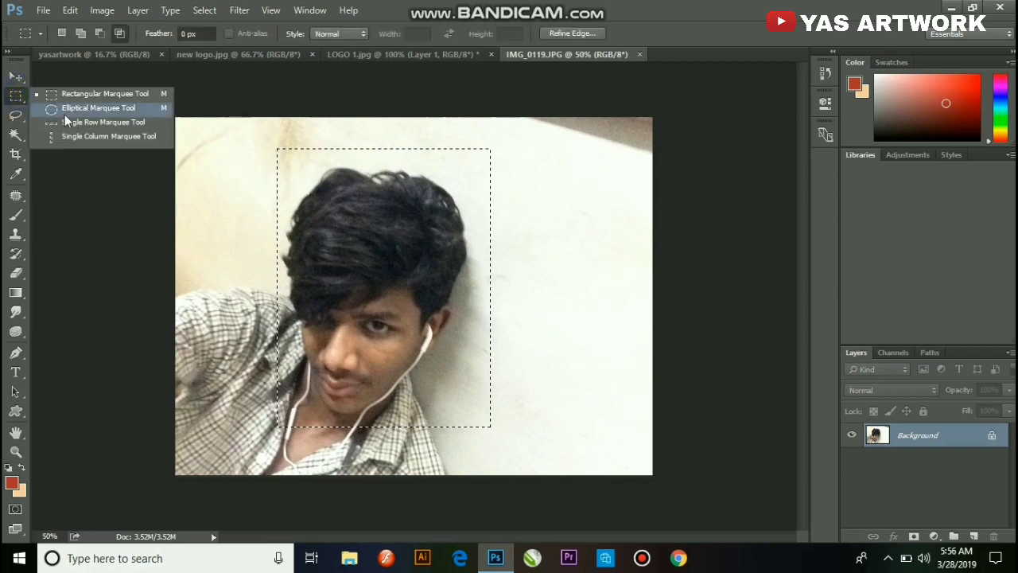
left_click(64, 115)
left_click(304, 188)
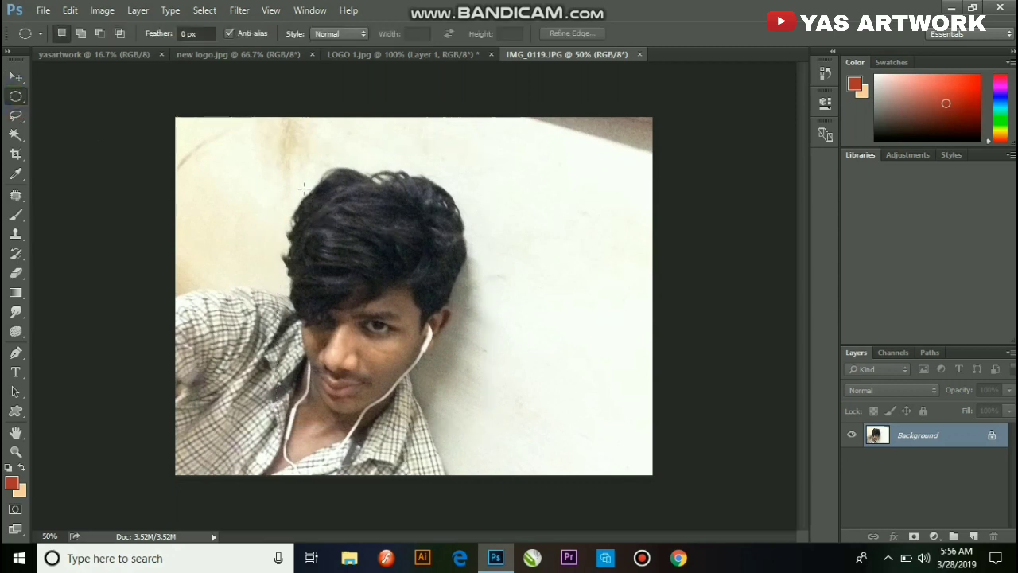
right_click(25, 97)
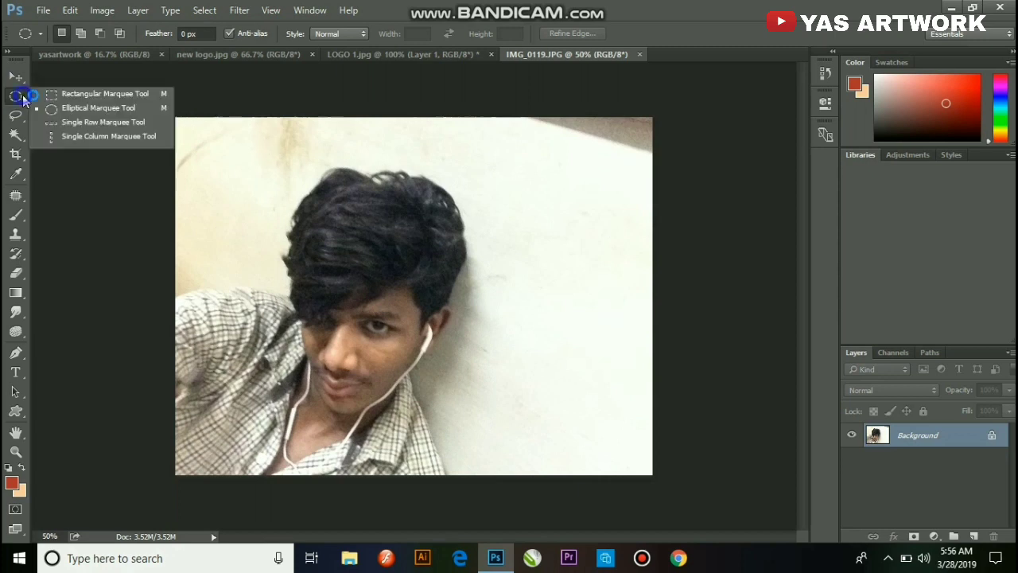
left_click(36, 107)
left_click_drag(263, 149, 478, 432)
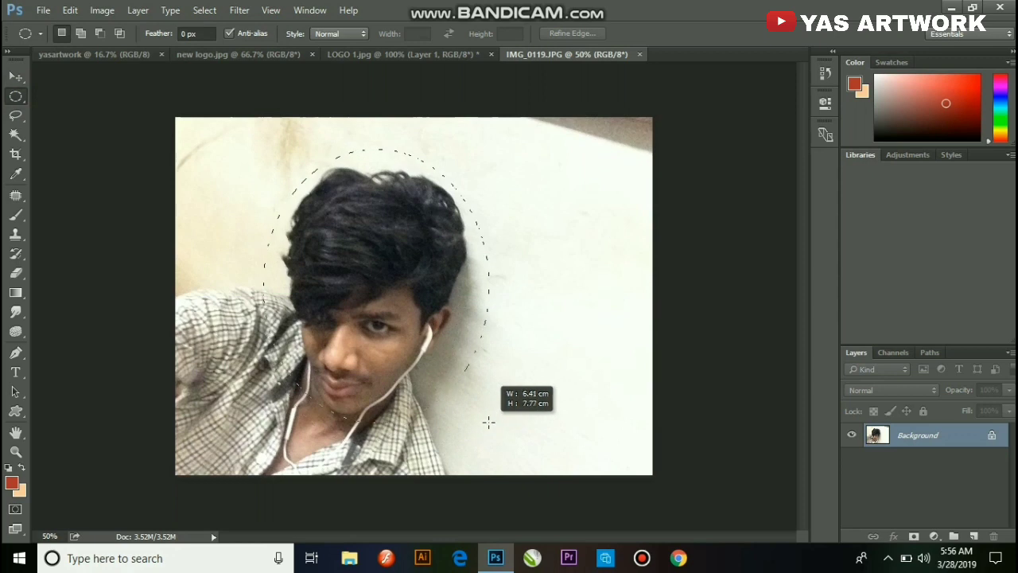
left_click_drag(478, 432, 476, 434)
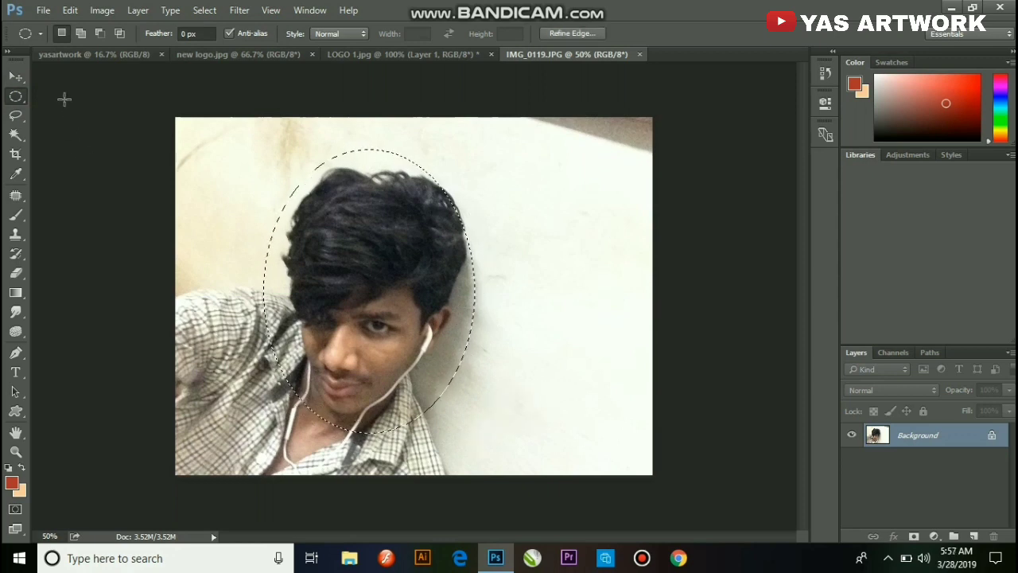
Step: Try copying the oval head cut-out into LOGO 1.jpg, then undo it and return to the selfie
left_click(15, 77)
left_click_drag(381, 226, 436, 64)
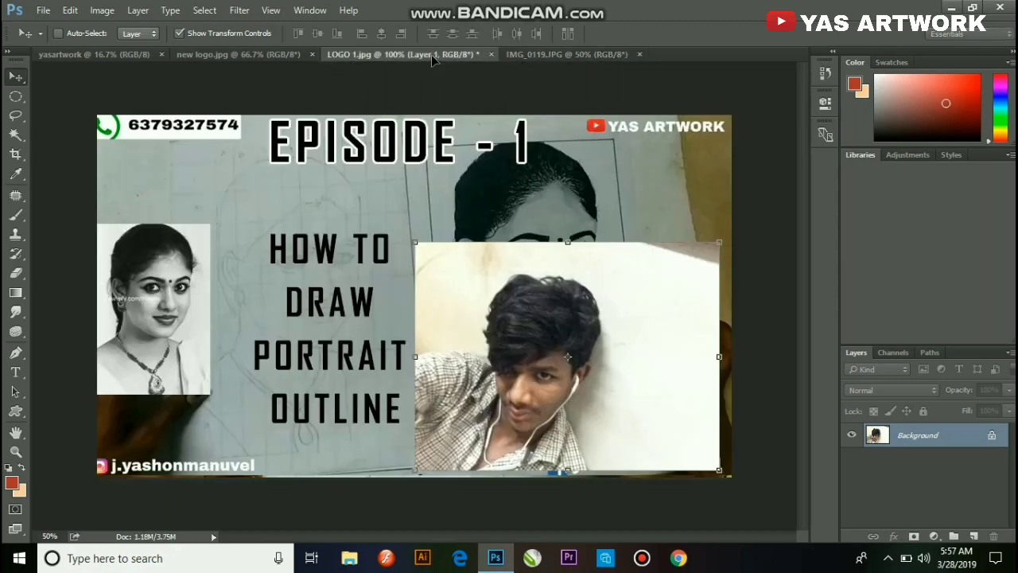
mouse_move(431, 55)
left_mouse_down()
mouse_move(258, 293)
mouse_move(455, 211)
left_mouse_up()
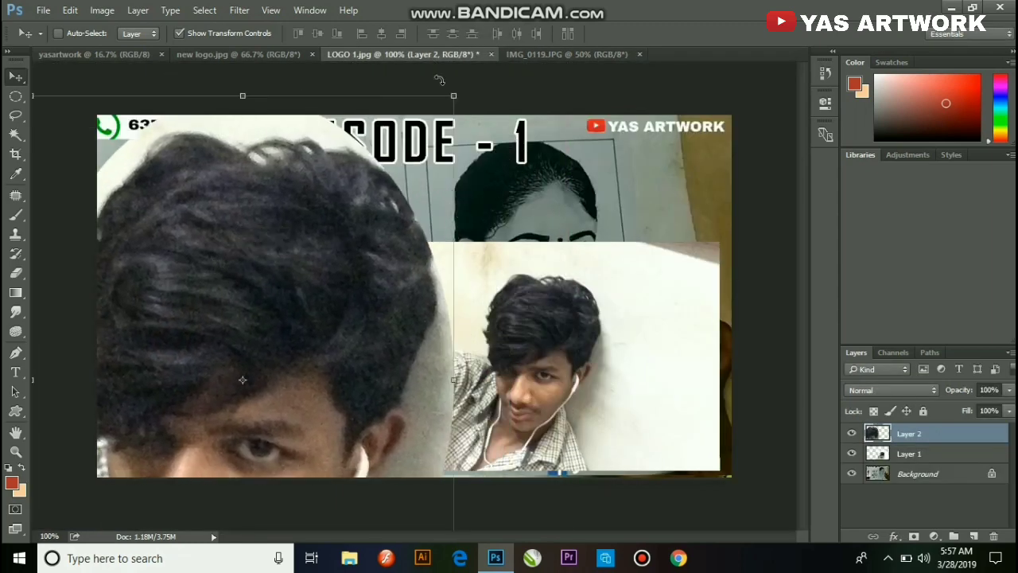
left_click(556, 54)
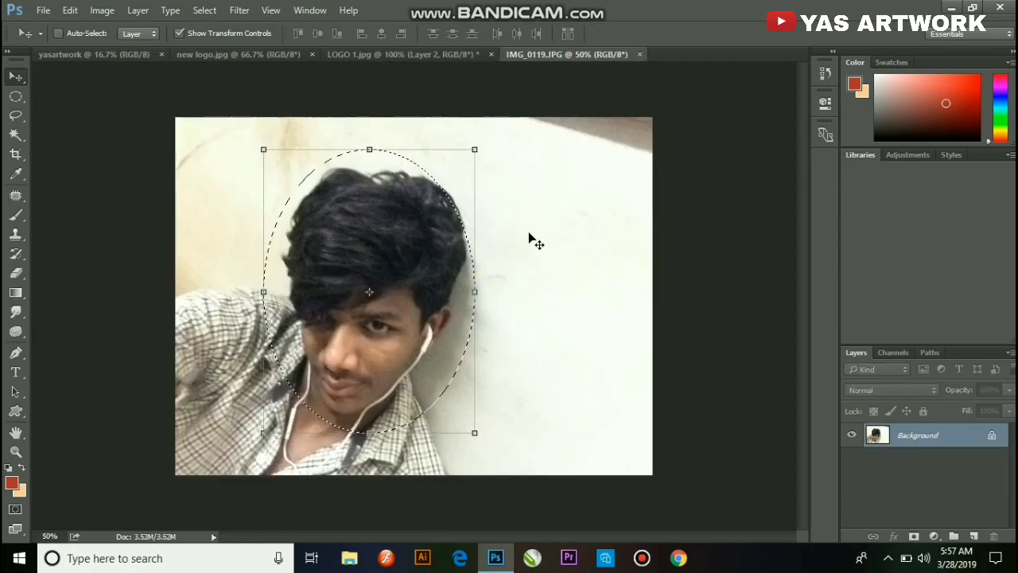
left_click_drag(402, 131, 236, 232)
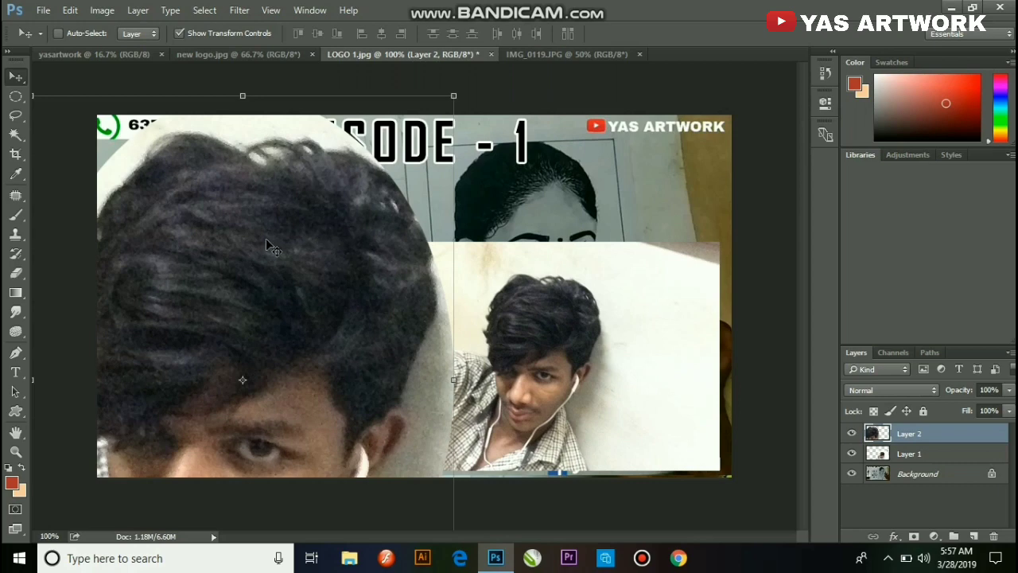
left_click_drag(266, 244, 339, 251)
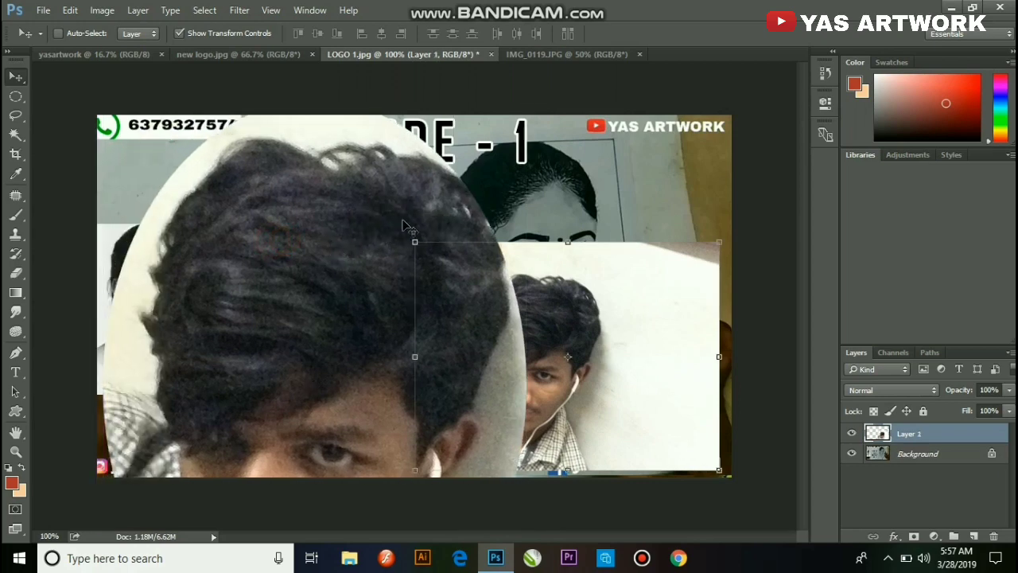
key("ctrl+z")
left_click(525, 54)
Step: Try the Pen tool, then click the canvas with the Lasso tool to clear the oval selection
key("ctrl+z")
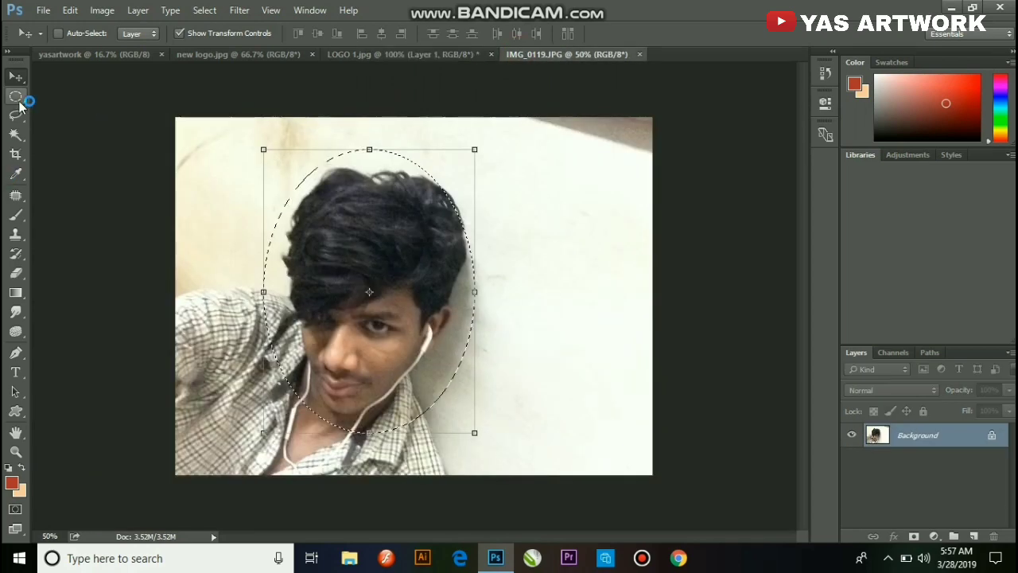
left_click(16, 96)
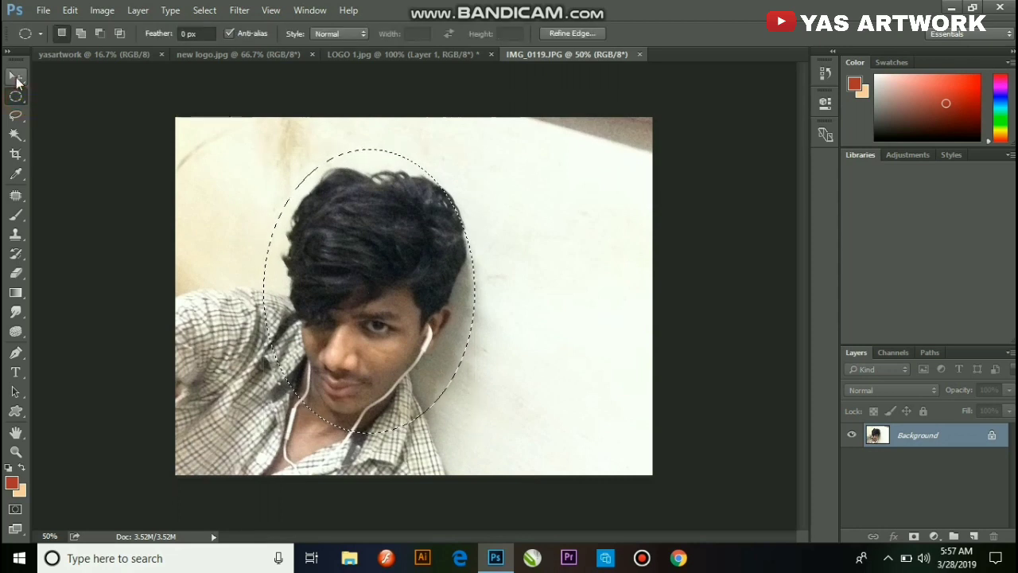
left_click(15, 96)
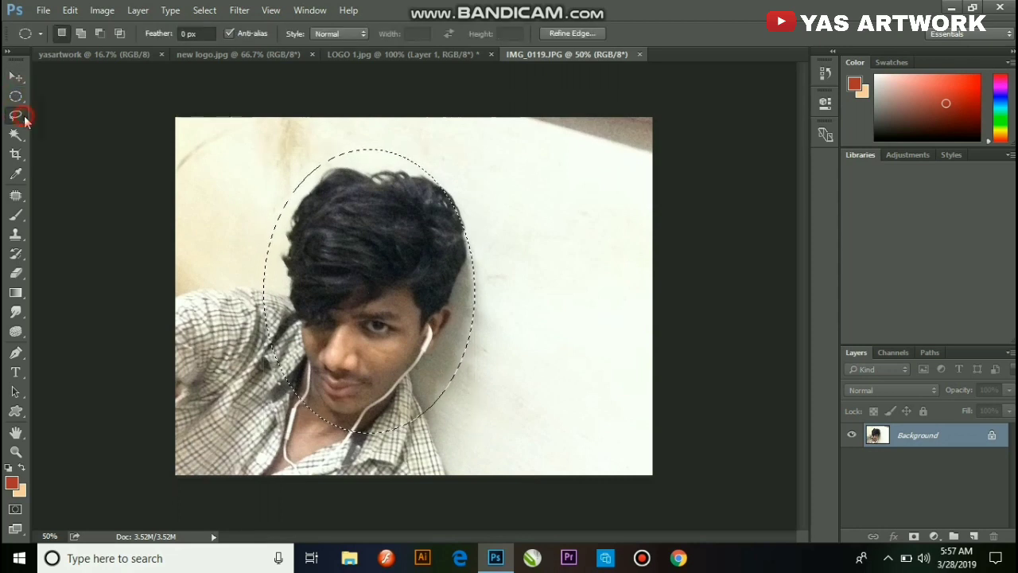
left_click(15, 116)
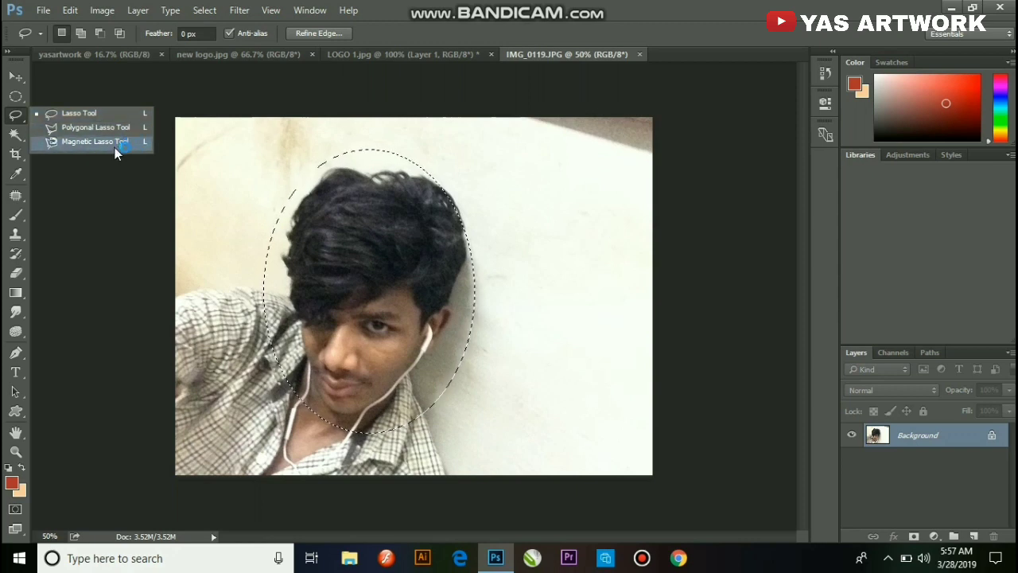
left_click(17, 116)
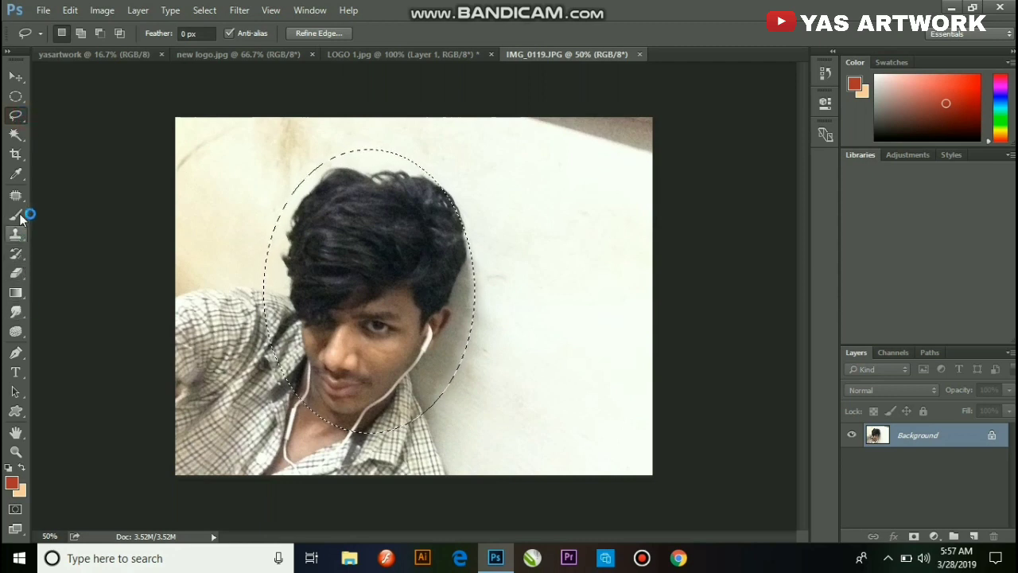
left_click(16, 356)
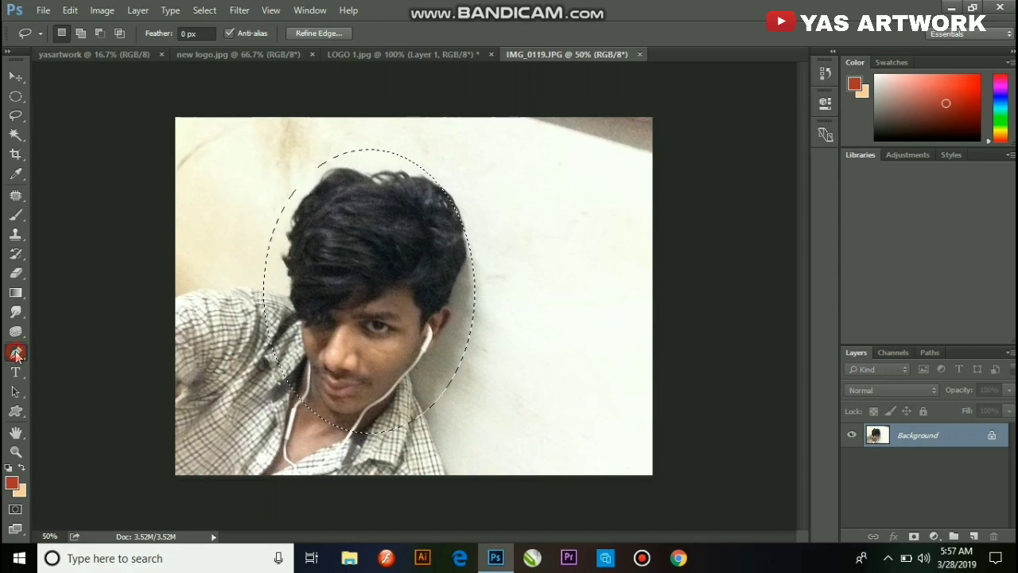
left_click(20, 358)
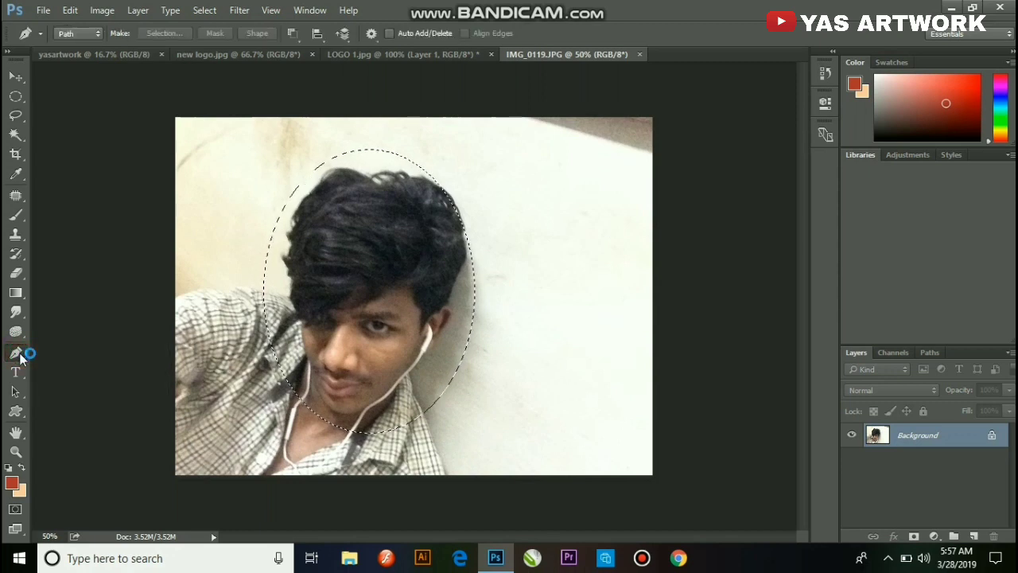
left_click(16, 115)
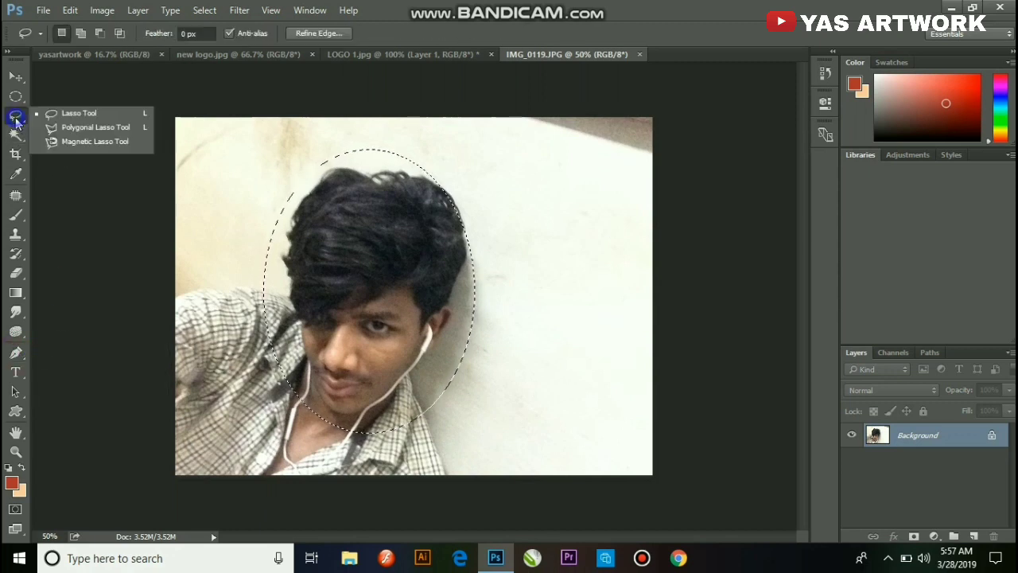
left_click(48, 116)
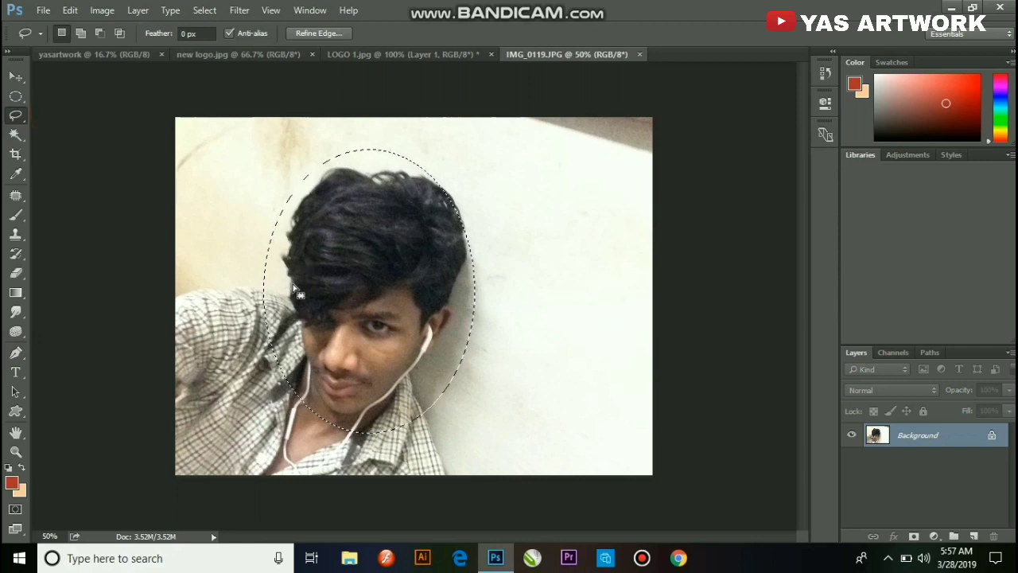
left_click(331, 298)
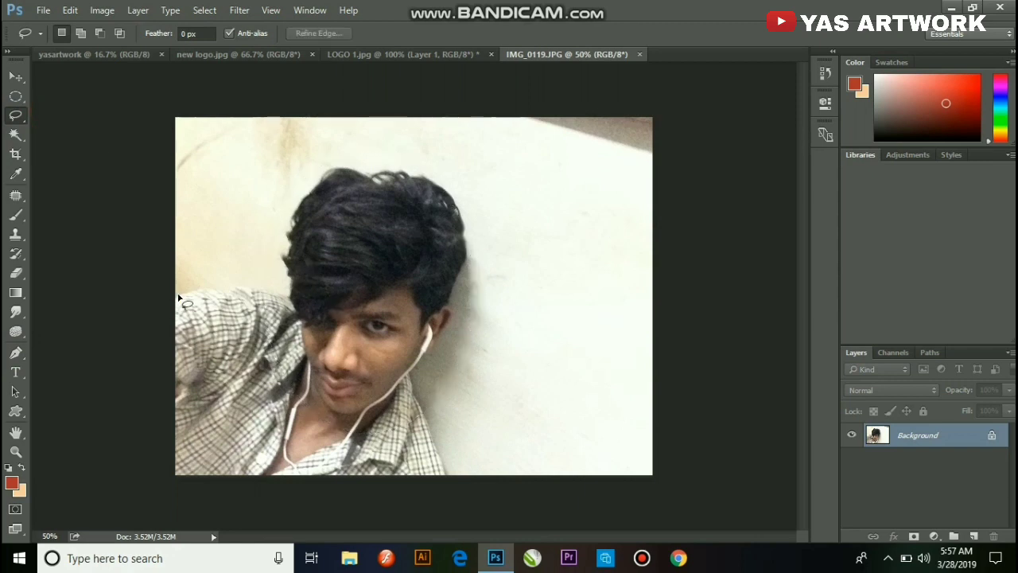
Step: Zoom the selfie view in to 66.67% around the face
key("ctrl+plus")
left_click_drag(95, 318, 172, 304)
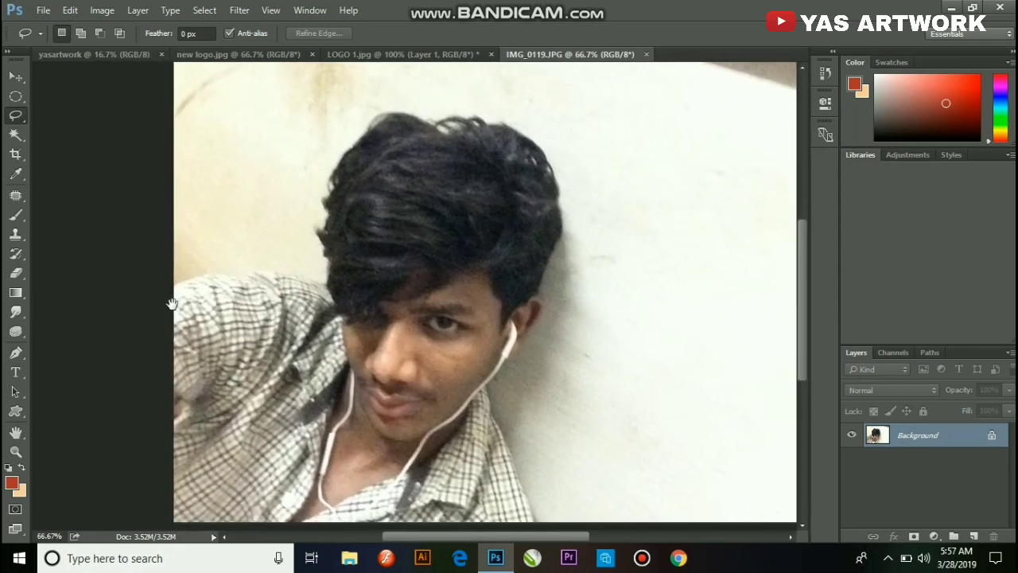
left_click(17, 449)
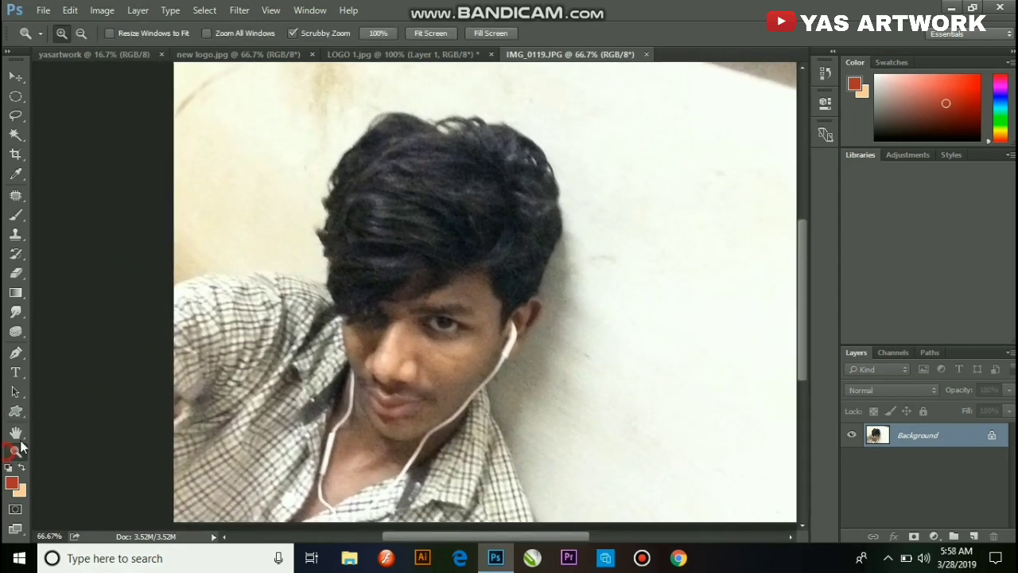
left_click_drag(119, 147, 134, 220)
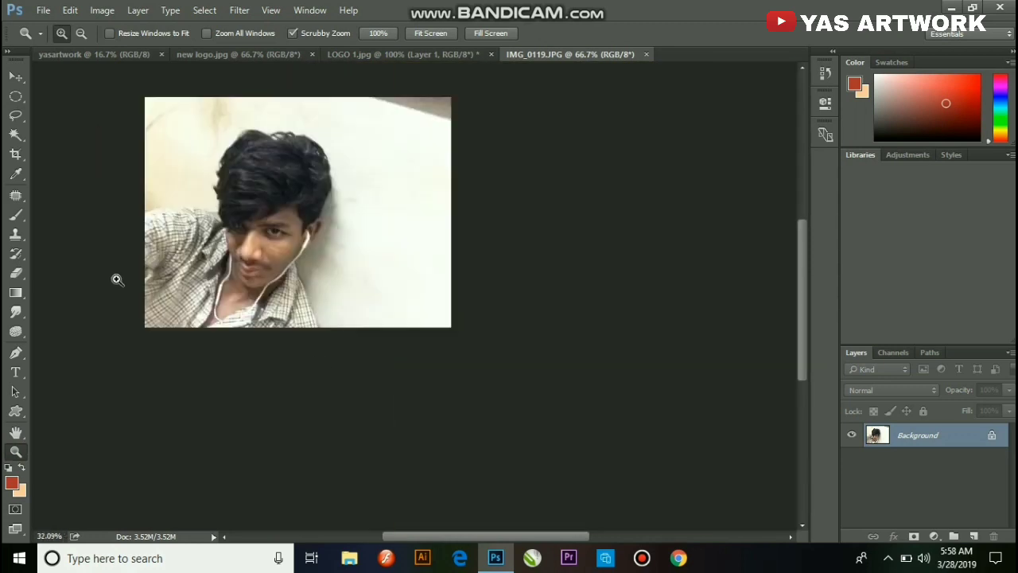
left_click_drag(402, 296, 396, 330)
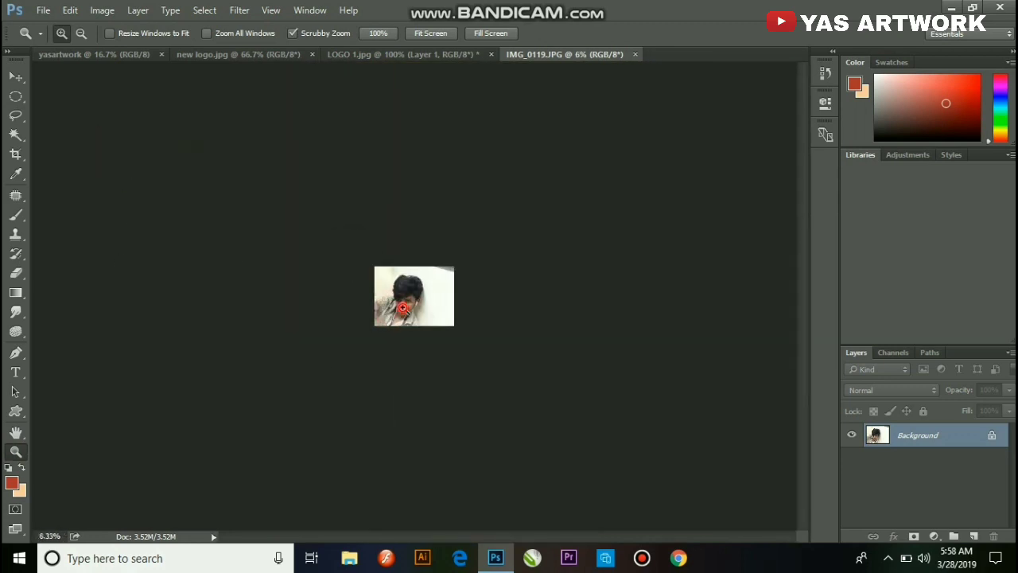
left_click_drag(311, 288, 265, 282)
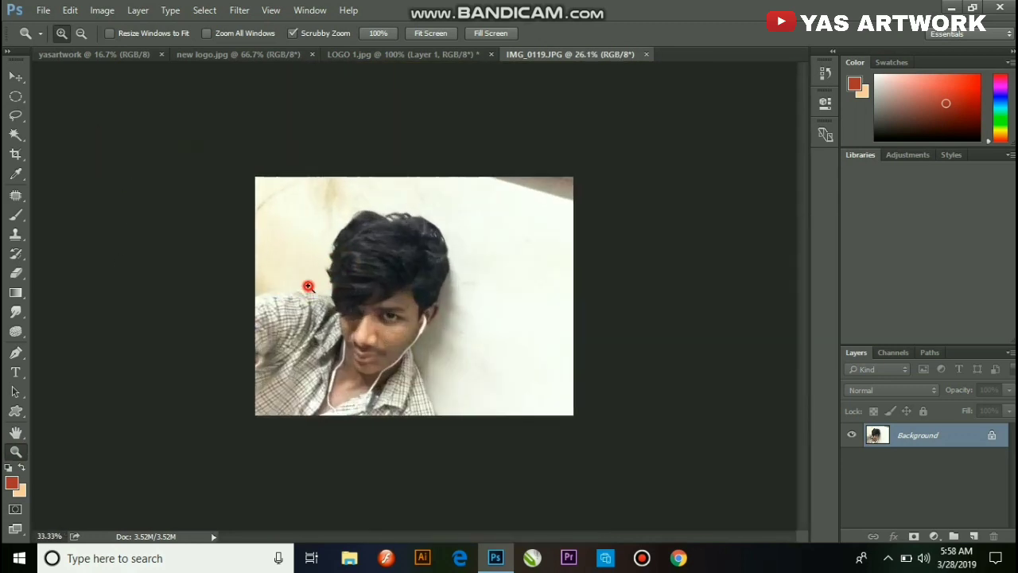
Step: Draw a small Lasso selection by the shoulder and dismiss the 'No pixels were selected' warning
left_click(15, 136)
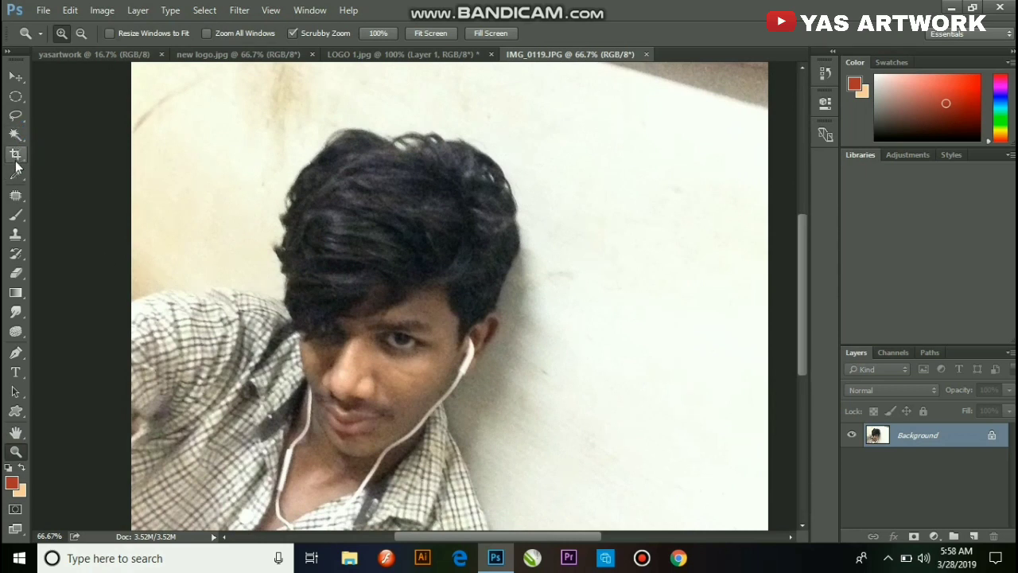
left_click_drag(16, 115, 63, 111)
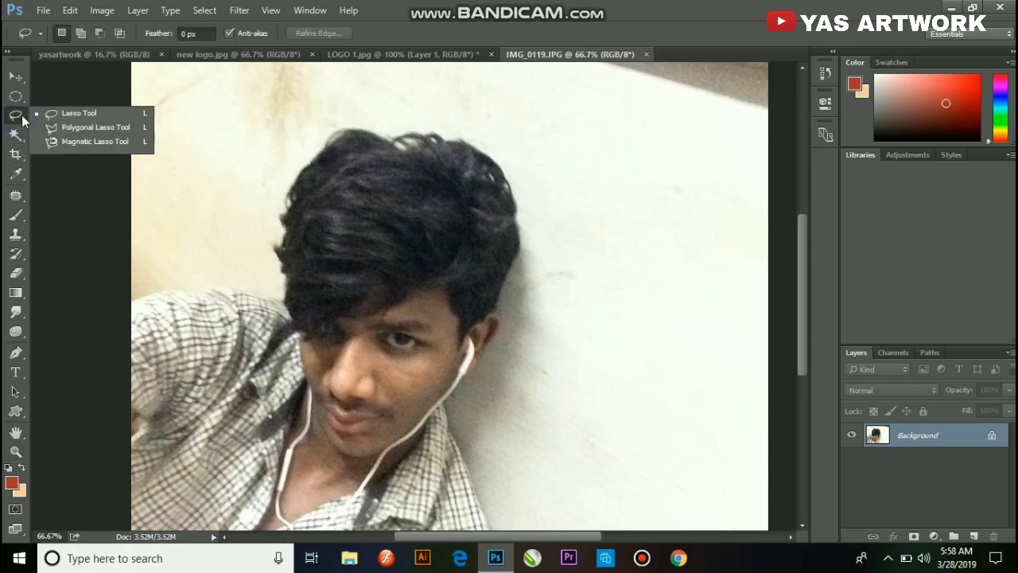
left_click(102, 318, "ctrl")
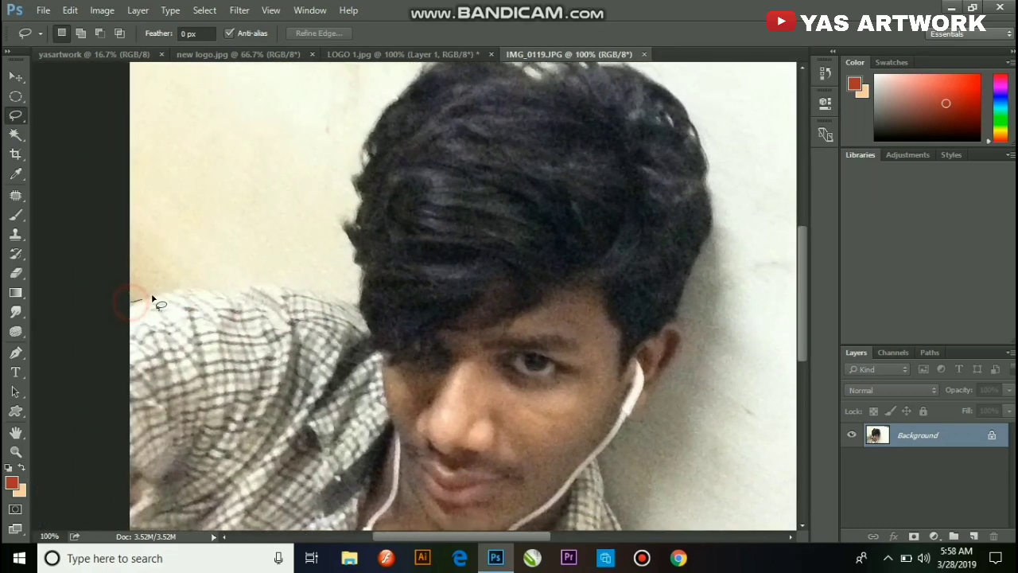
left_click_drag(134, 305, 199, 286)
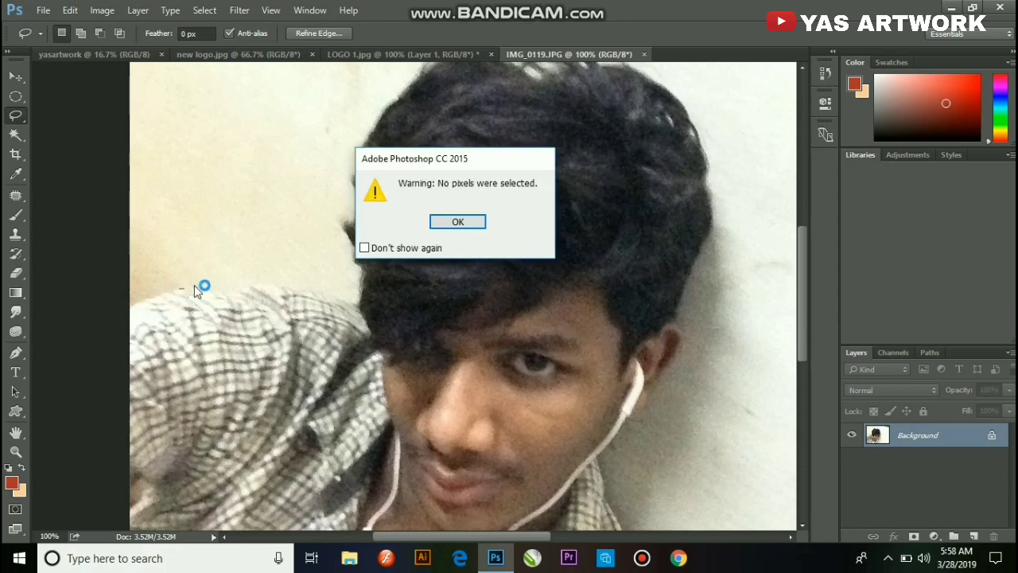
left_click(458, 223)
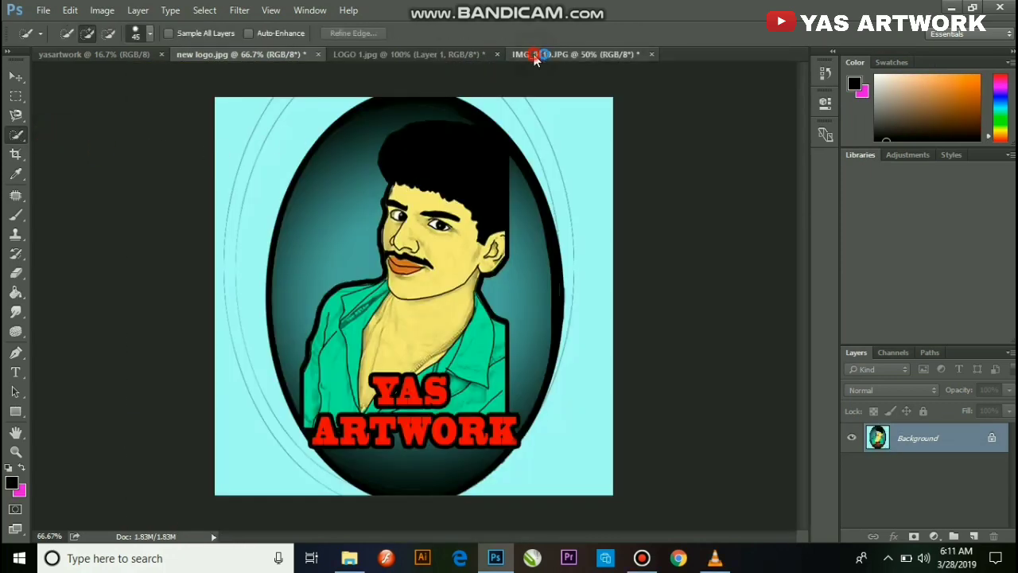
Step: On IMG_0119.JPG, Quick Select the head and upper body, trial-move it, then undo and deselect
left_click(557, 54)
key("ctrl+d")
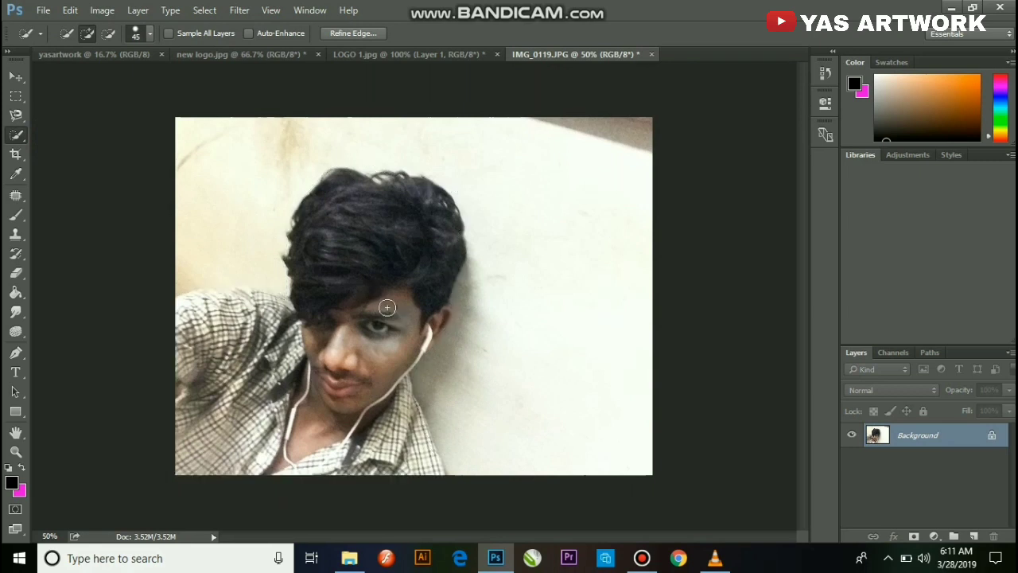
mouse_move(295, 289)
left_mouse_down()
mouse_move(359, 408)
mouse_move(226, 334)
left_mouse_up()
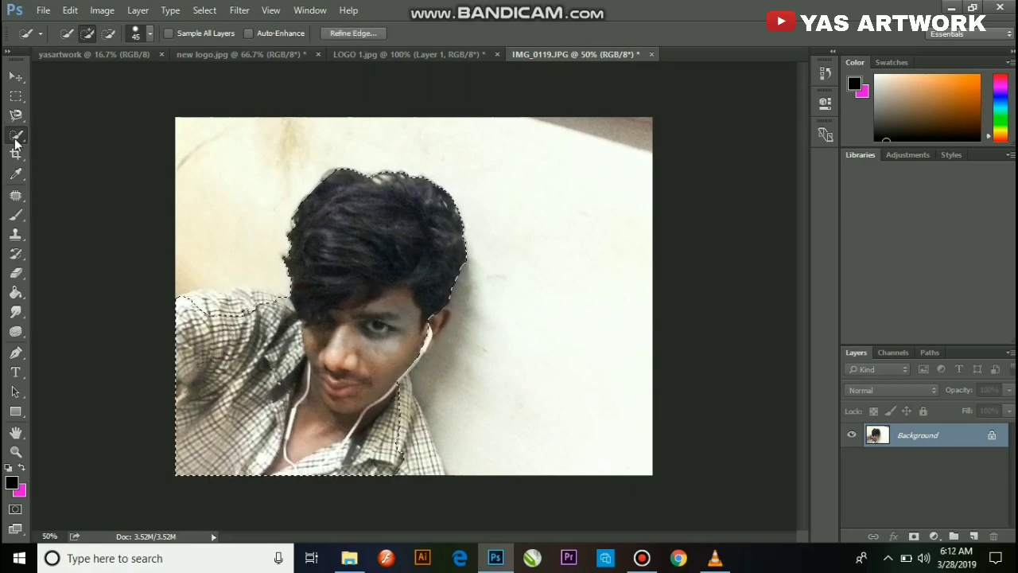
left_click(15, 75)
left_click_drag(314, 225, 514, 226)
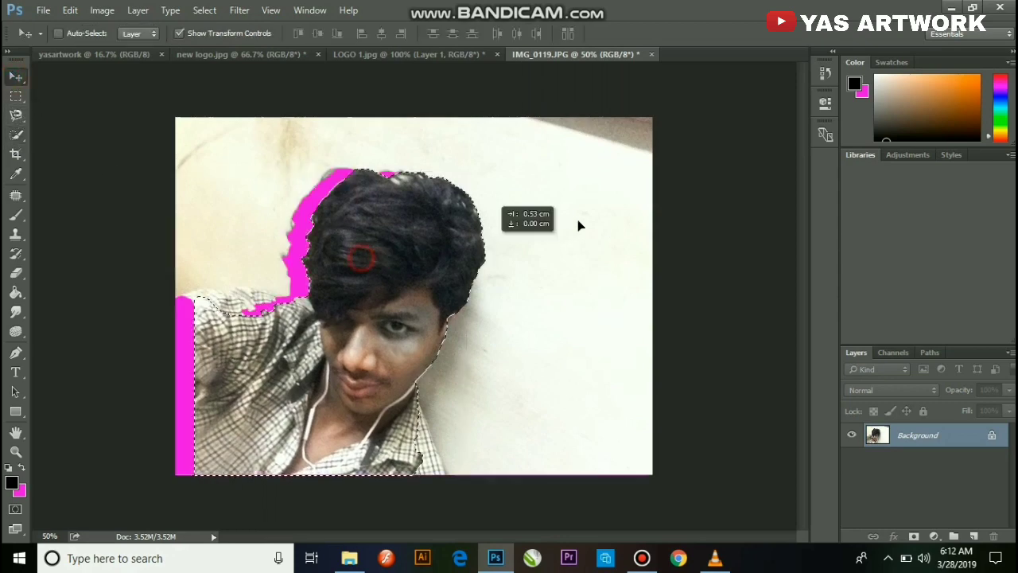
key("ctrl+z")
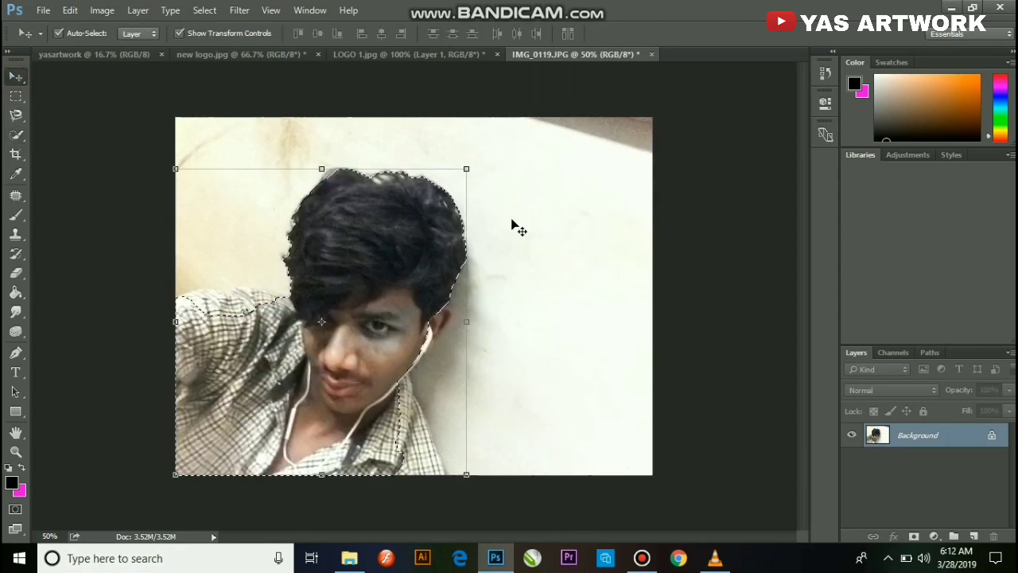
key("ctrl+d")
Step: Try Magic Wand selections on the wall and face, then dismiss the locked-layer error
left_click(16, 134)
left_click(60, 147)
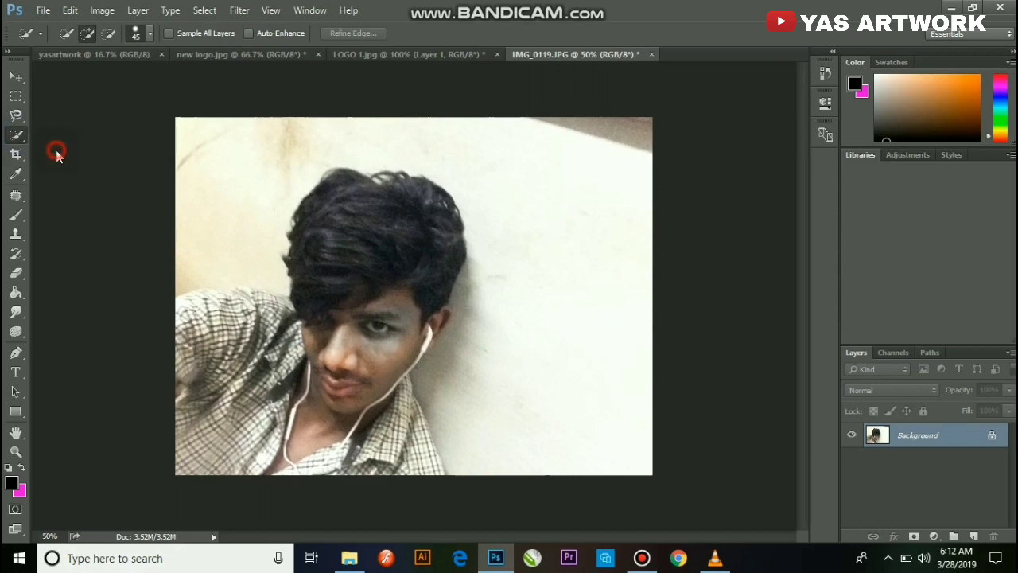
left_click(244, 227)
left_click(536, 307)
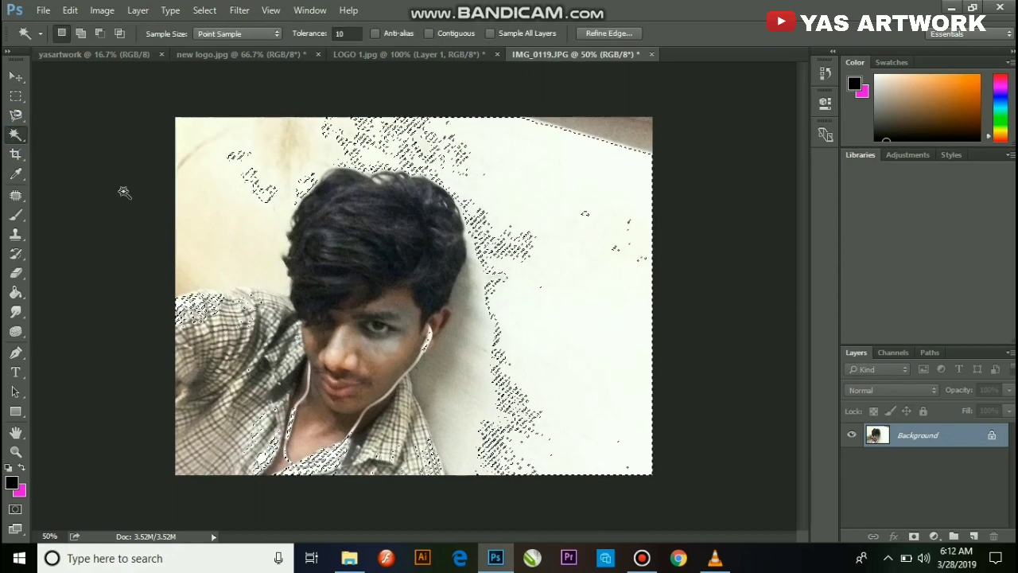
key("ctrl+d")
left_click(382, 359)
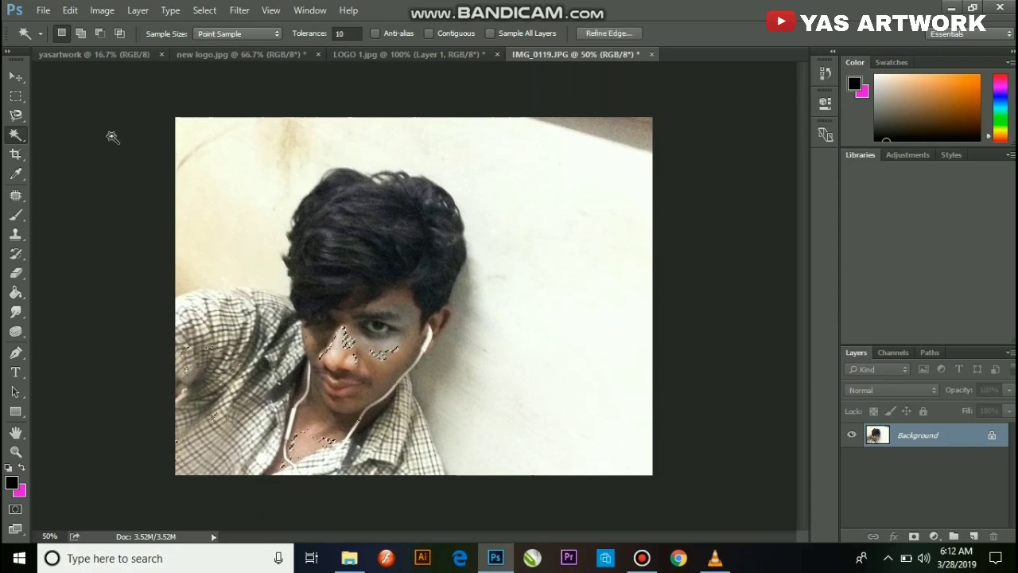
left_click(16, 75)
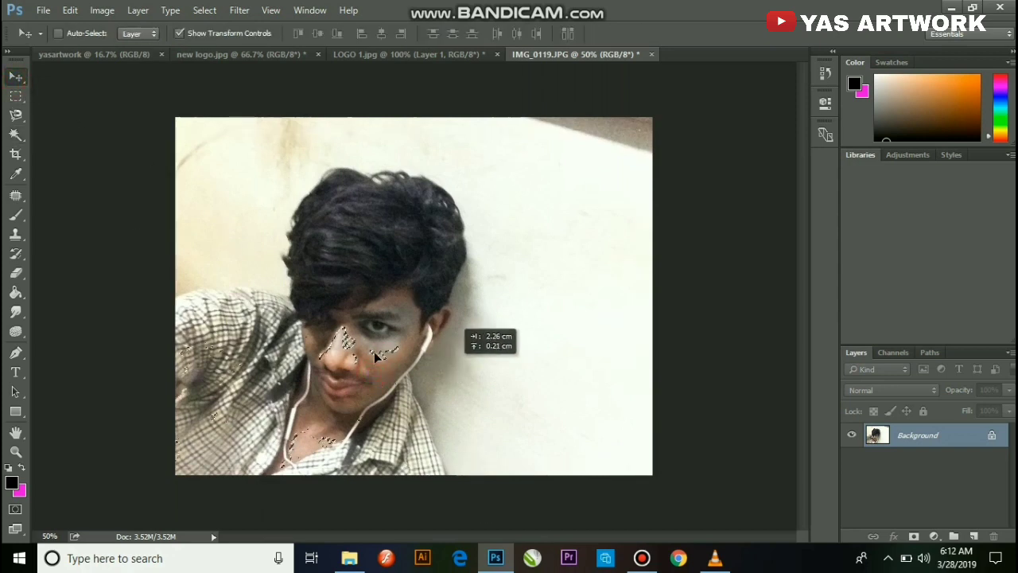
left_click_drag(378, 382, 430, 334)
left_click(480, 222)
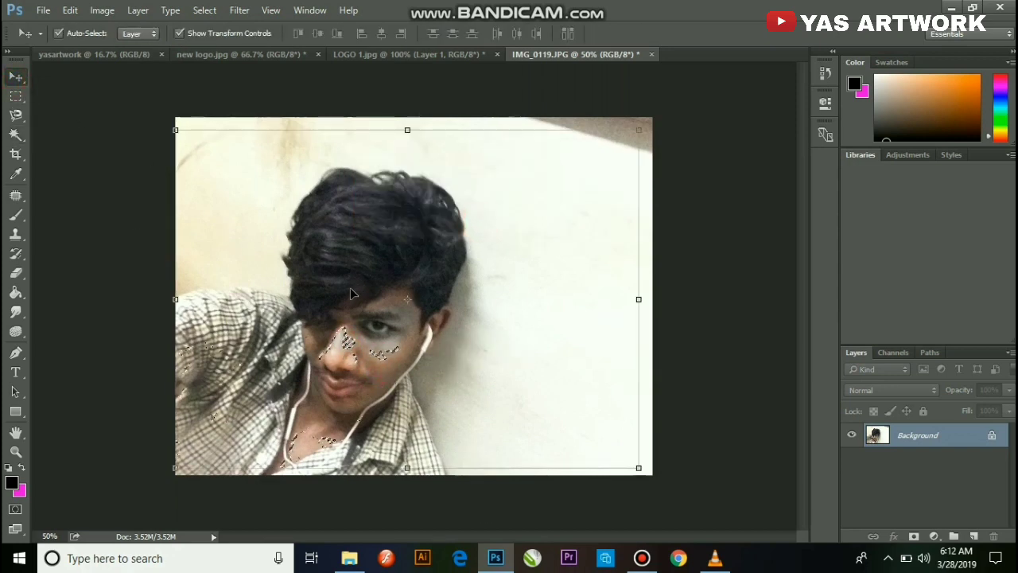
key("ctrl+d")
left_click(16, 154)
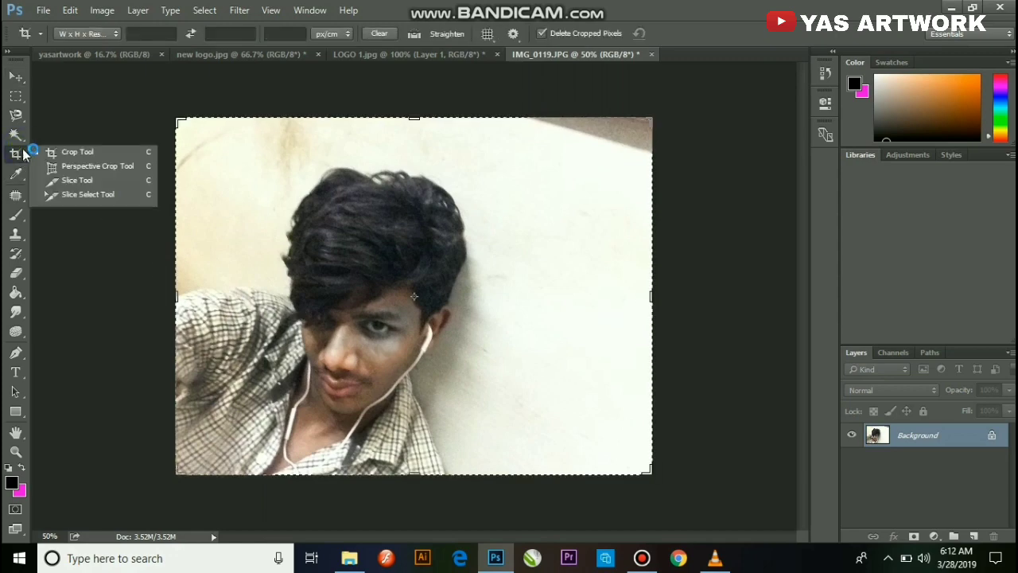
left_click(48, 153)
left_click_drag(275, 161, 351, 280)
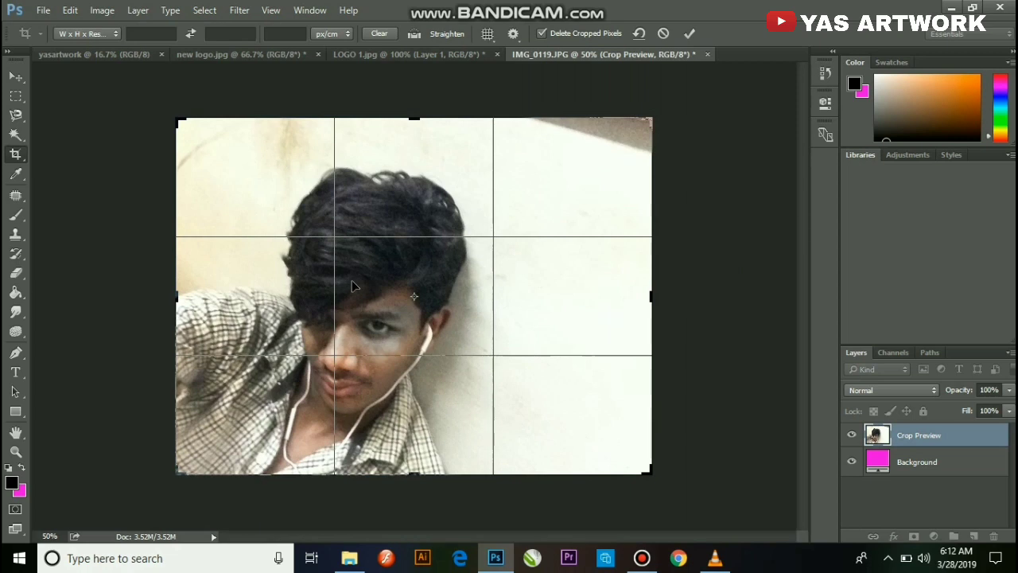
key("Return")
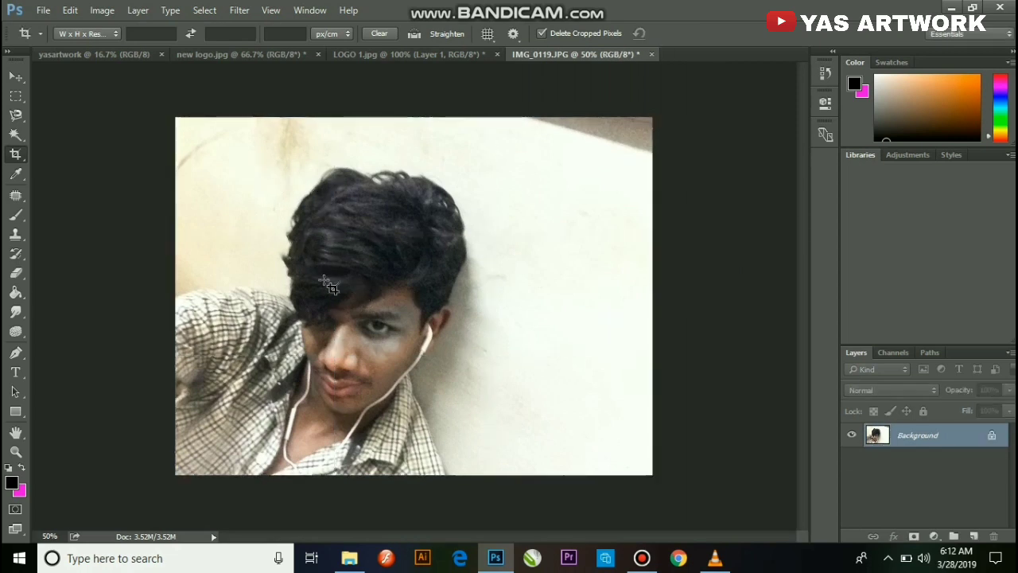
left_click_drag(351, 304, 422, 356)
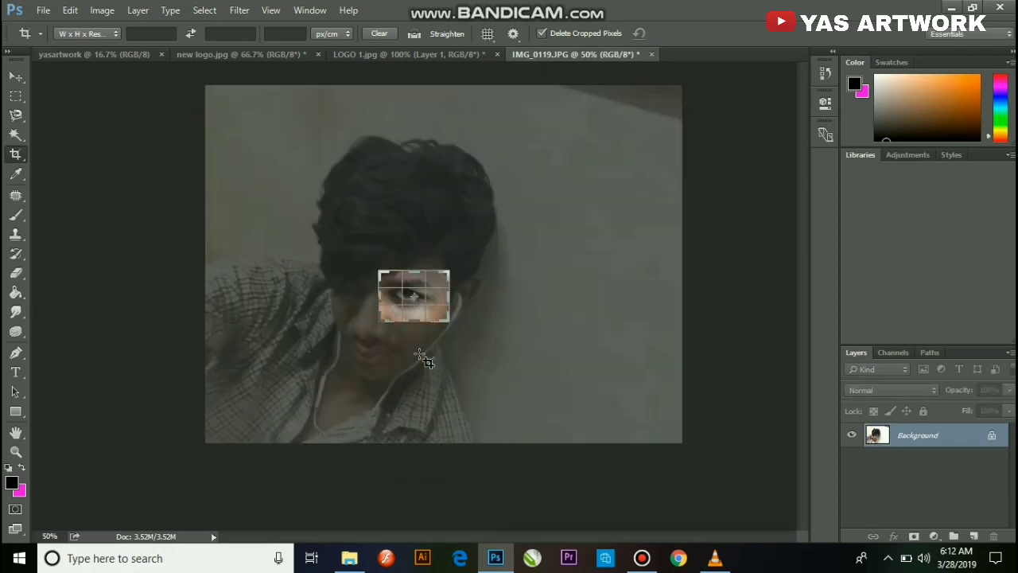
key("Return")
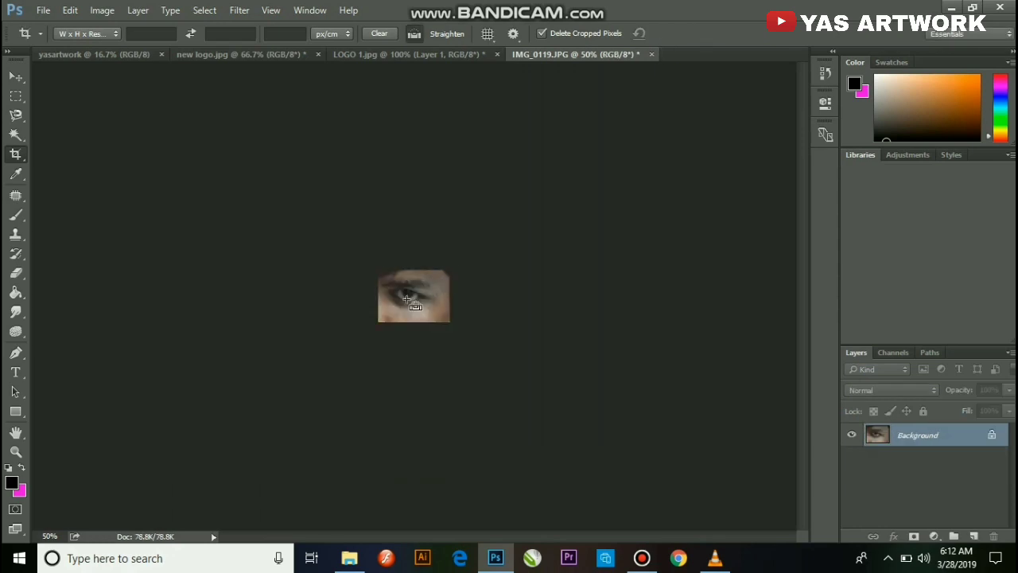
key("ctrl+z")
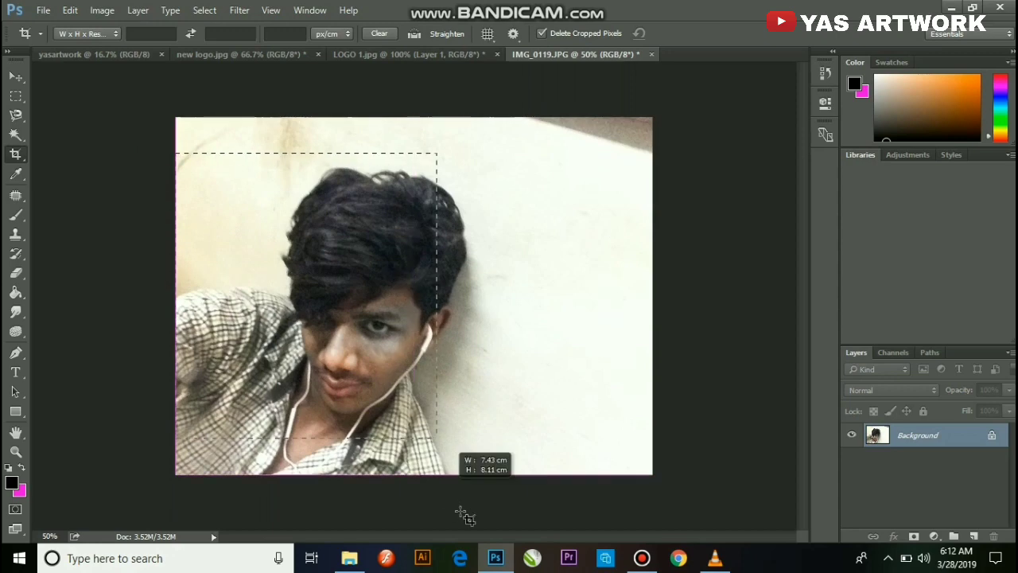
left_click_drag(163, 156, 483, 509)
double_click(505, 423)
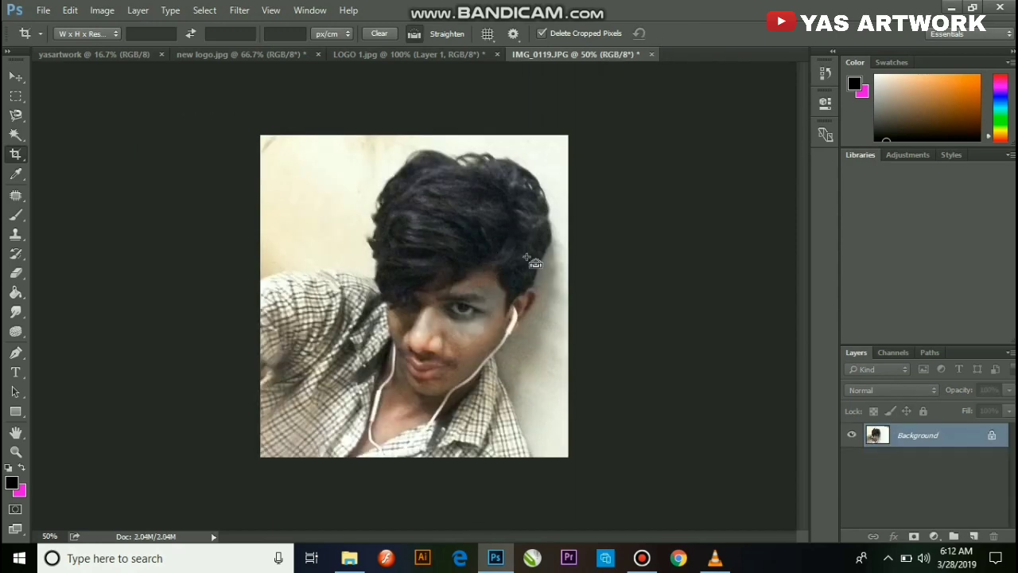
key("ctrl+z")
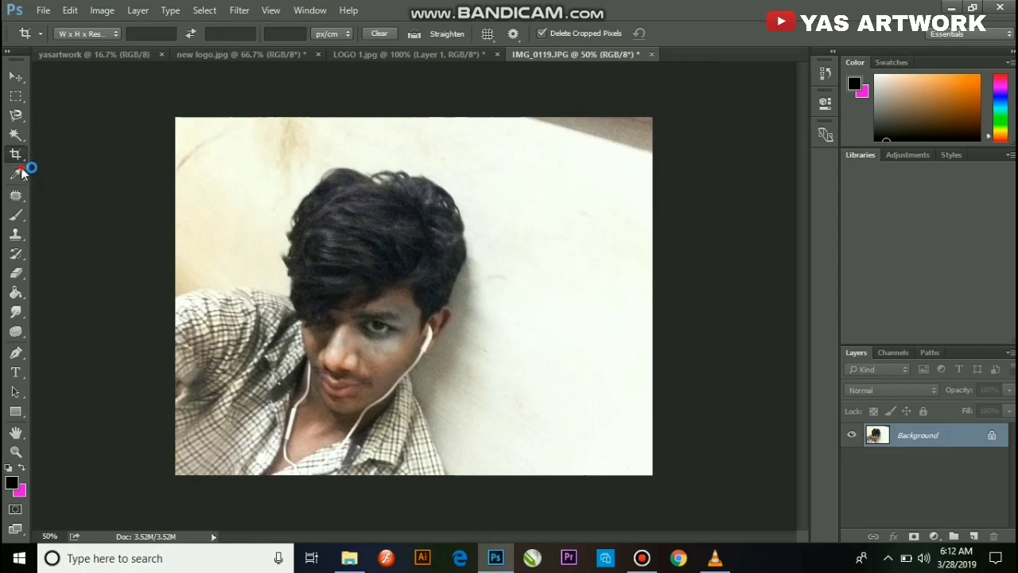
left_click(15, 174)
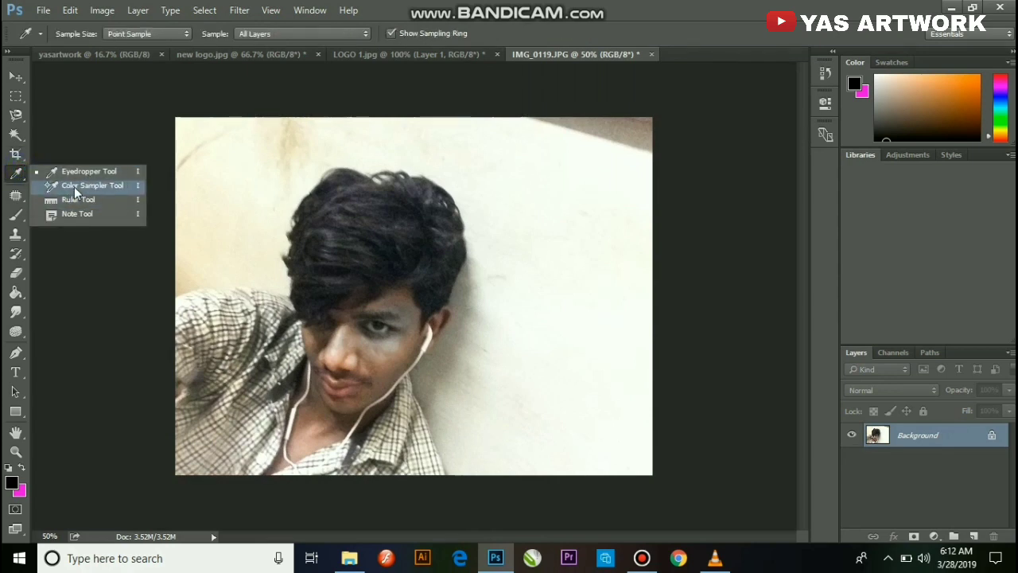
left_click(14, 197)
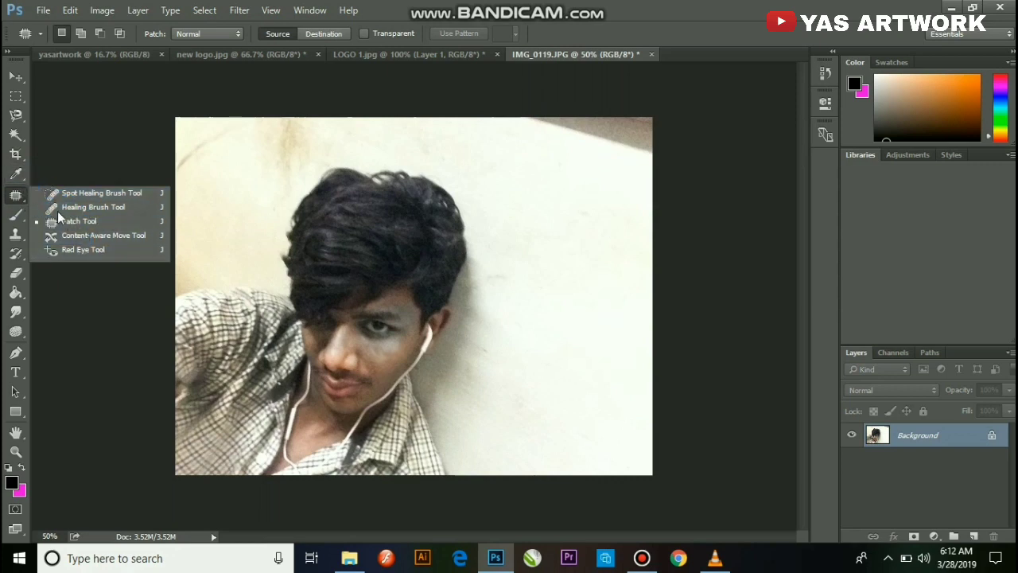
left_click(16, 209)
left_click(16, 213)
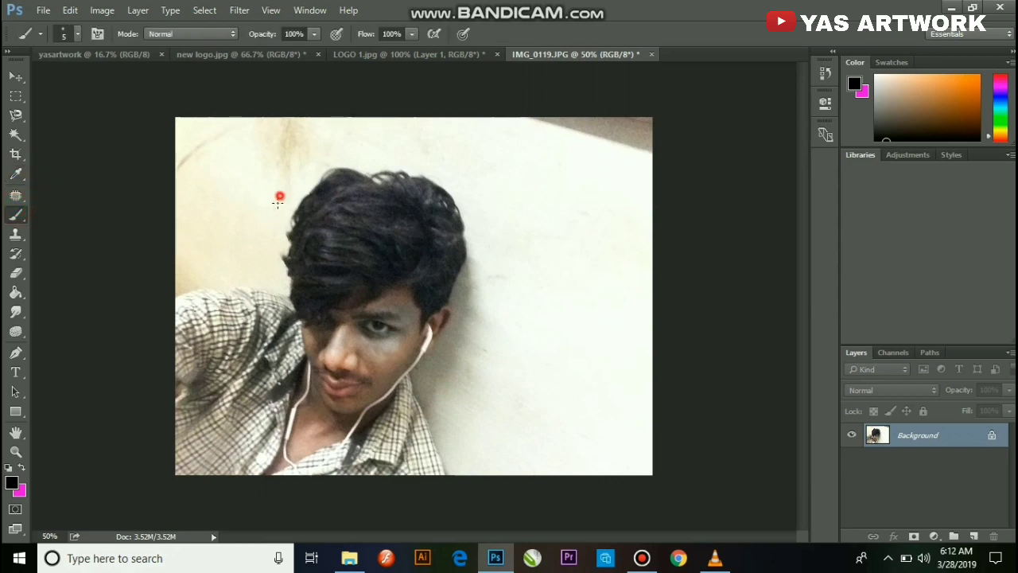
left_click_drag(279, 195, 352, 256)
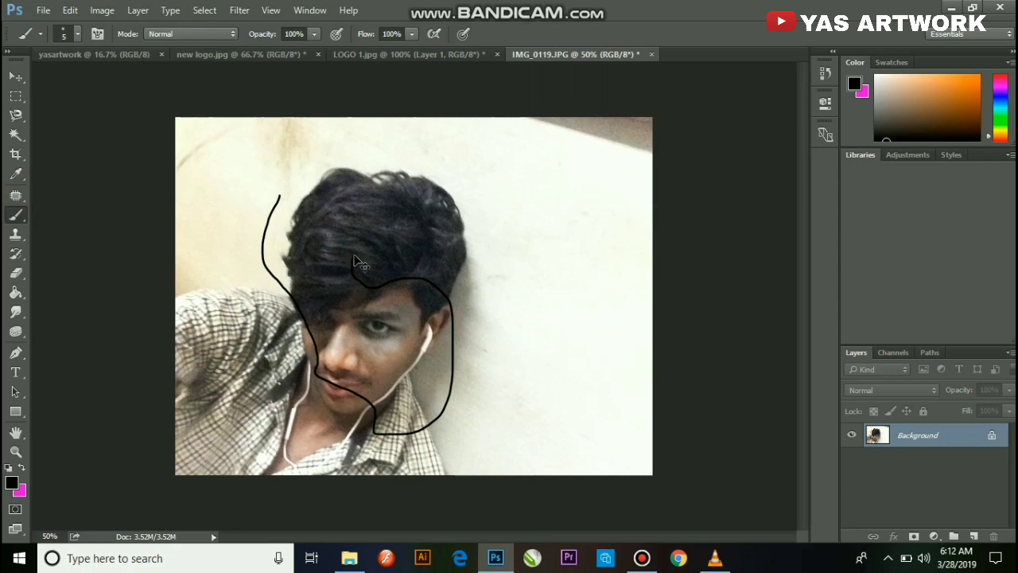
key("ctrl+z")
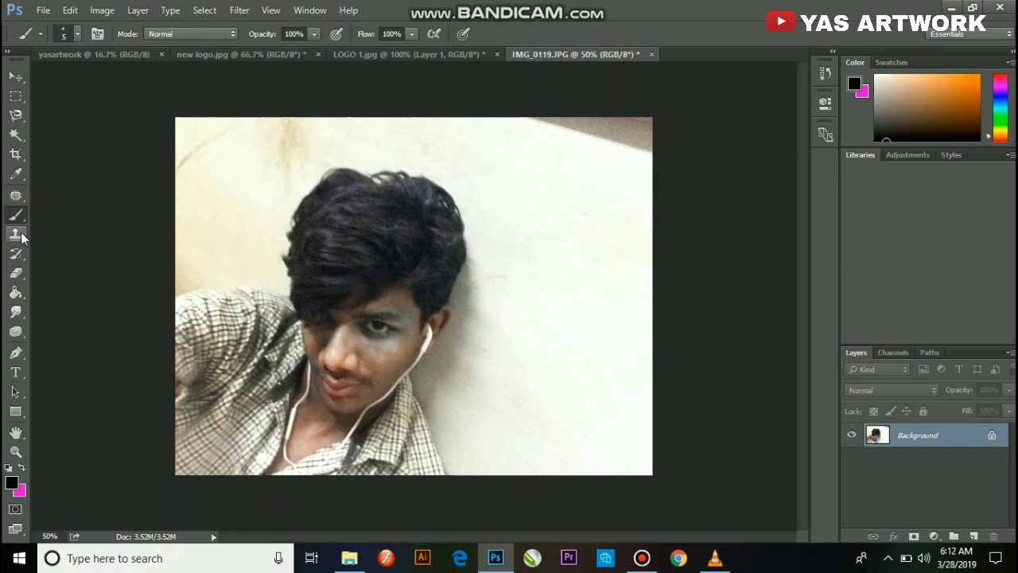
left_click_drag(16, 234, 57, 239)
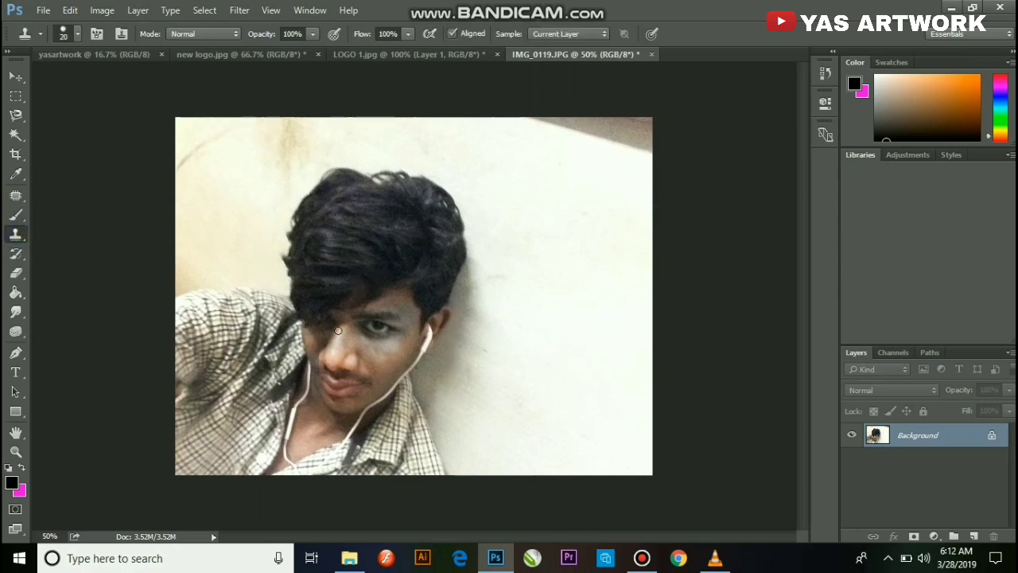
Step: Enlarge the Clone Stamp brush to 150 and frame the whole face
scroll(419, 389, "up", 1)
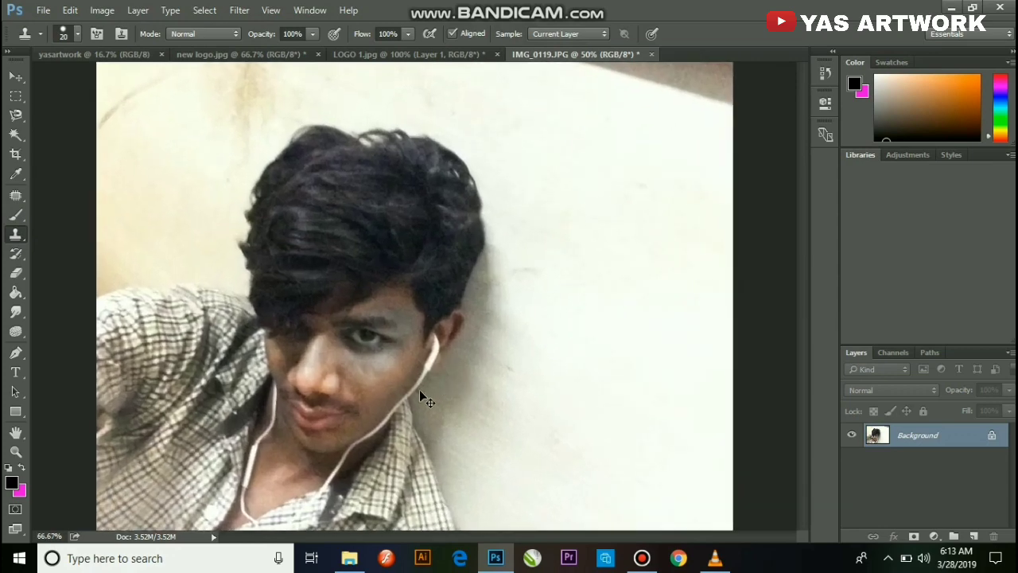
scroll(419, 389, "up", 1)
scroll(398, 374, "up", 1)
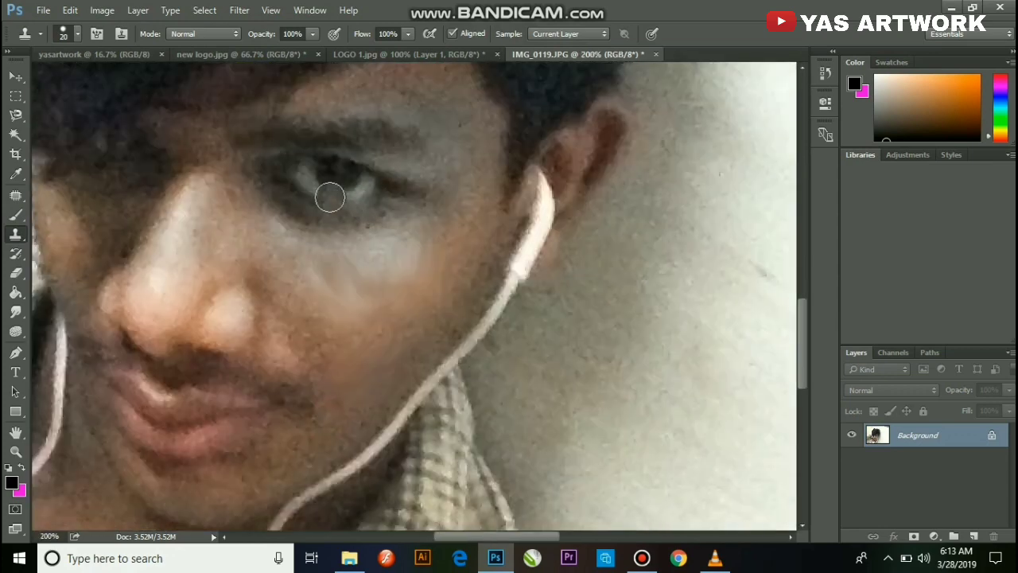
key("bracketright")
key("bracketright")
key("bracketright")
key("bracketright")
key("bracketright")
key("bracketright")
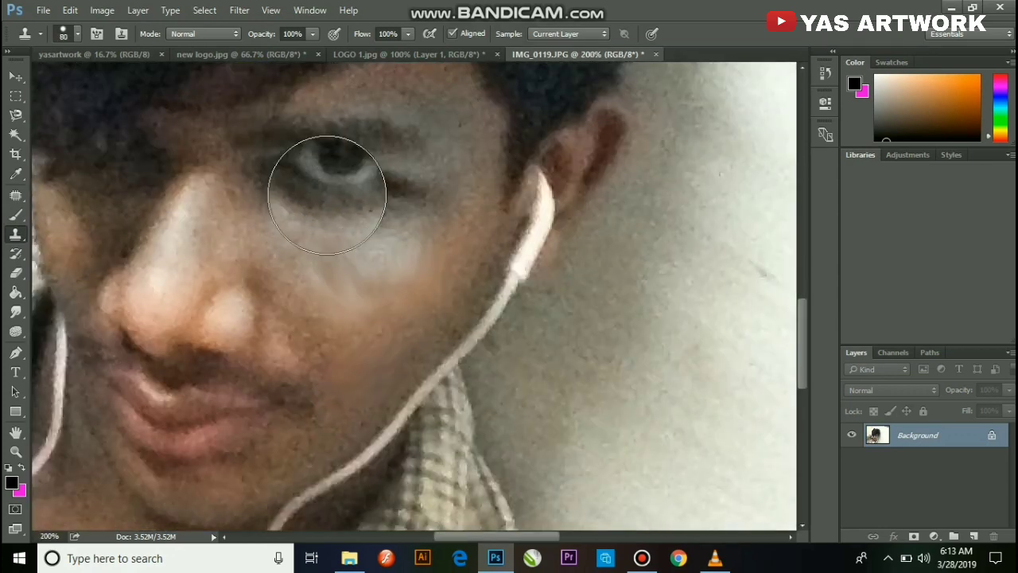
key("bracketright")
key("bracketright")
key("bracketright")
scroll(327, 195, "down", 1)
scroll(327, 195, "down", 1)
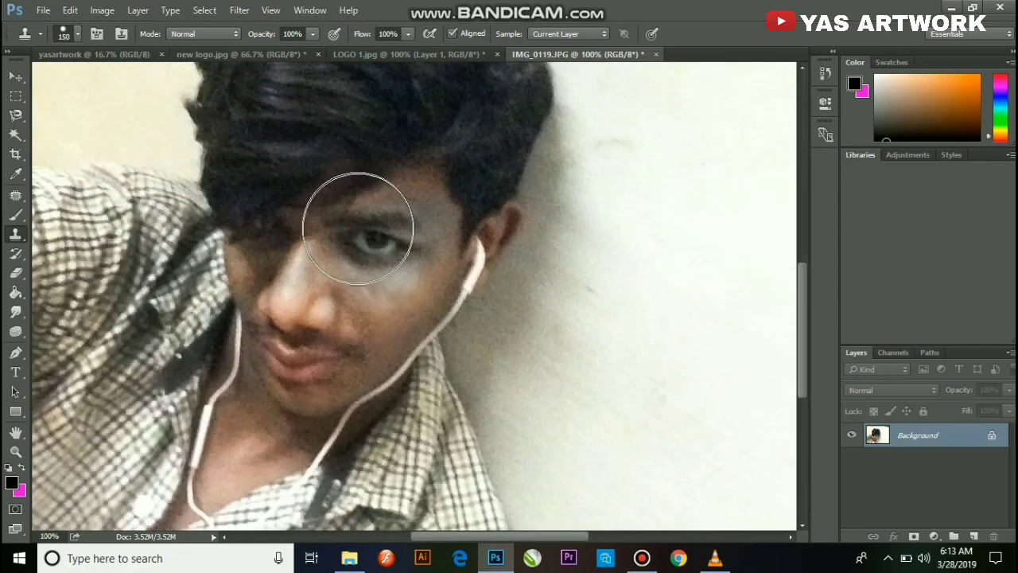
mouse_move(364, 228)
left_mouse_down()
mouse_move(363, 239)
mouse_move(391, 250)
left_mouse_up()
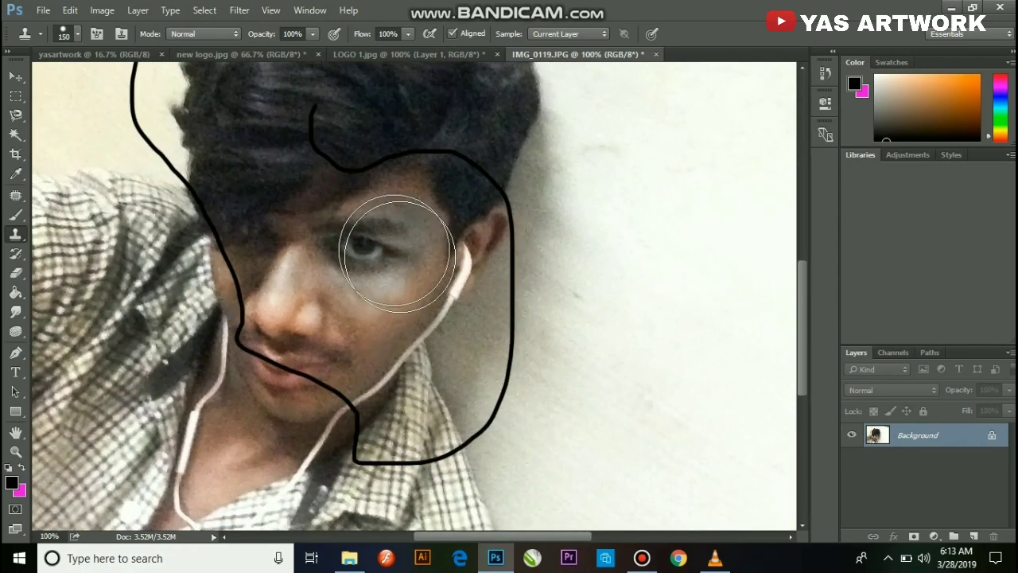
Step: Set the clone brush to 88 px, sample skin near the eye, and undo trial strokes
right_click(394, 242)
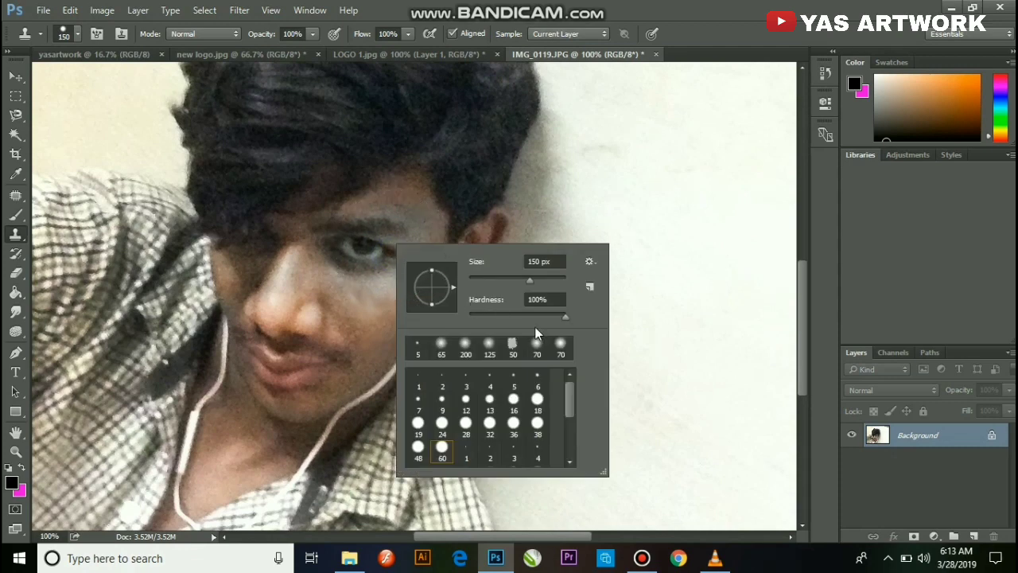
left_click_drag(545, 282, 510, 283)
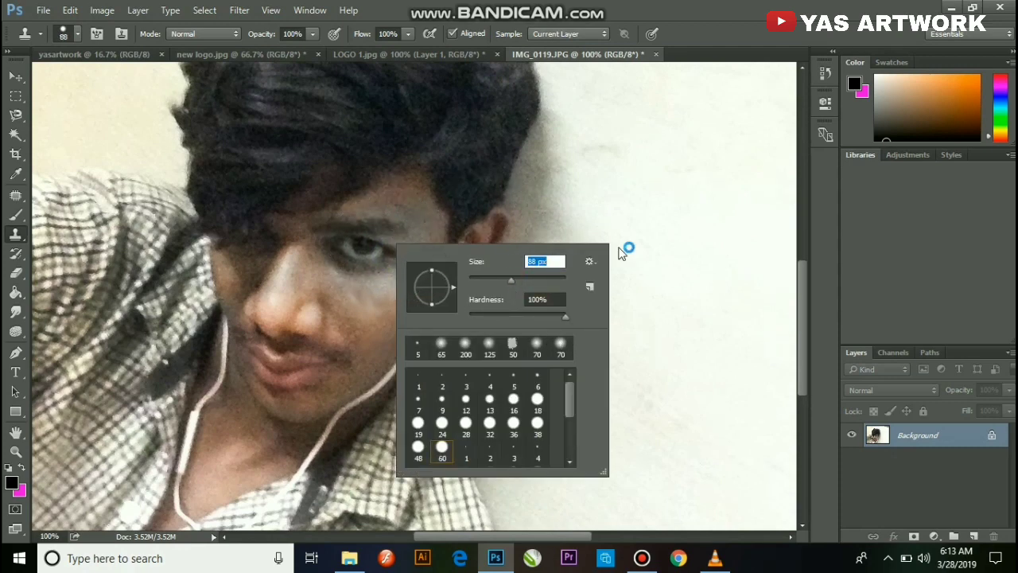
left_click(376, 251)
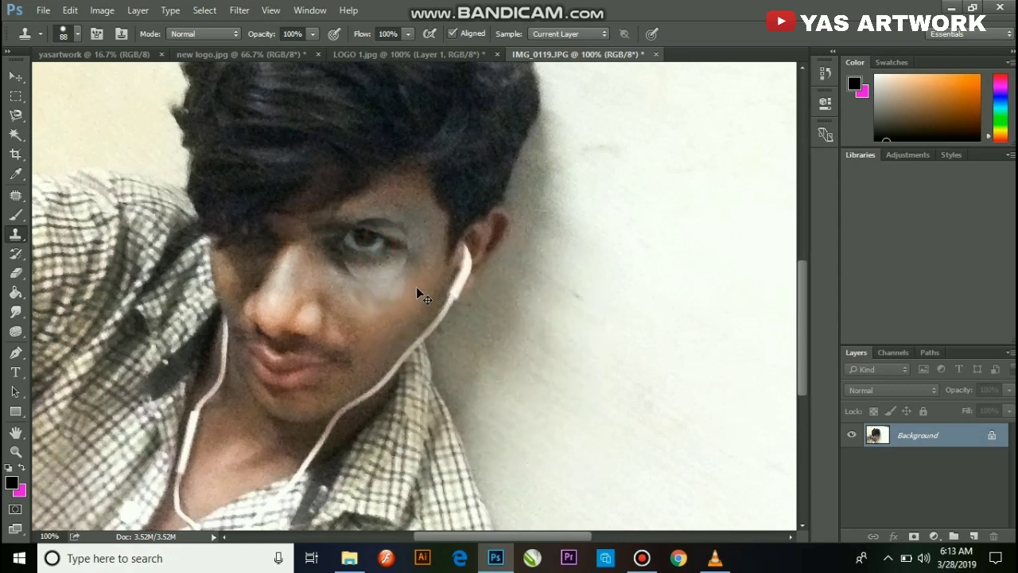
left_click_drag(376, 252, 372, 255)
key("ctrl+z")
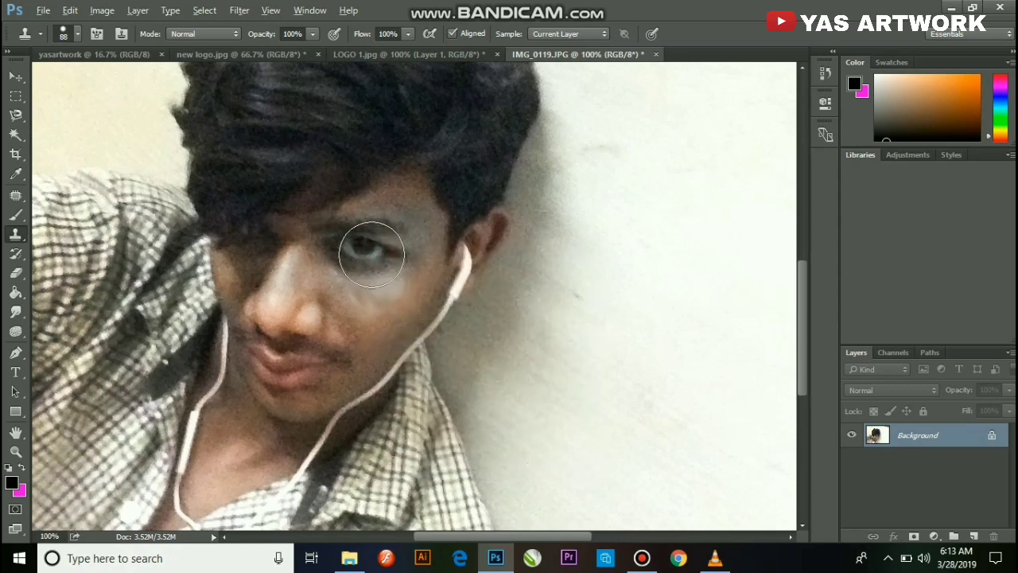
left_click(589, 302)
left_click_drag(628, 364, 603, 391)
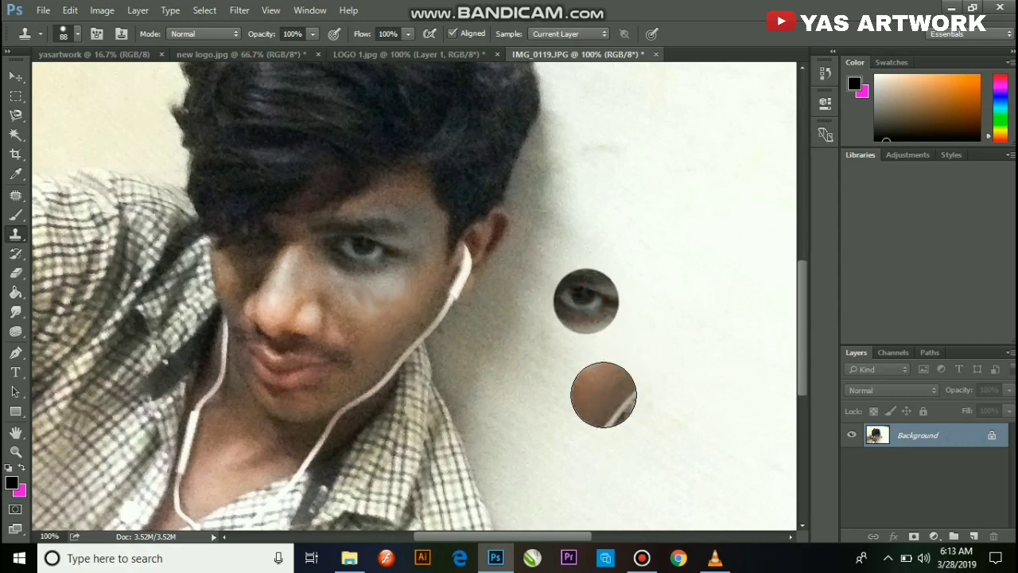
key("ctrl+z")
key("ctrl+z")
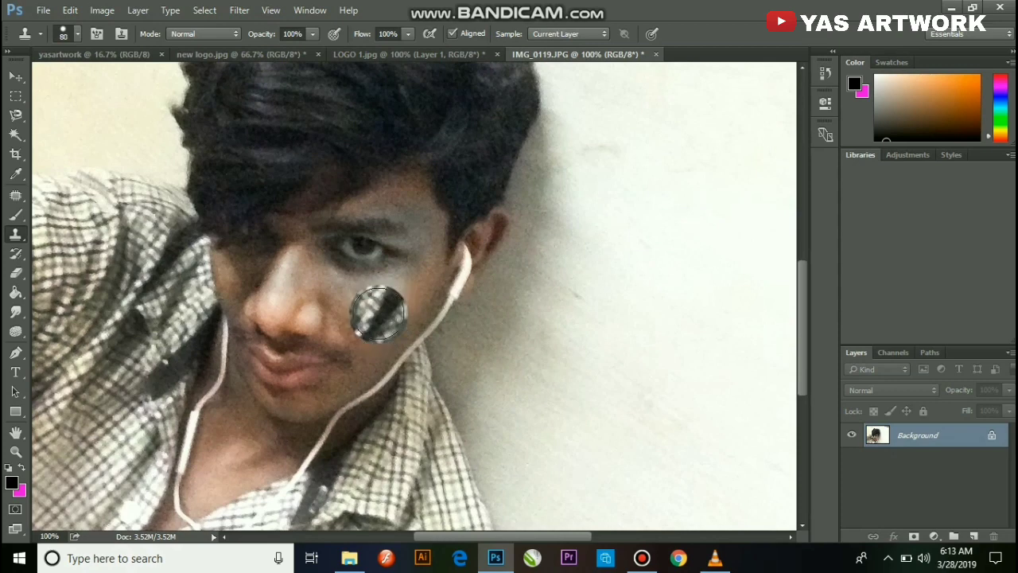
Step: Shrink the brush to 30 and clone skin over the dark spot under the eye
key("bracketleft")
key("bracketleft")
key("bracketleft")
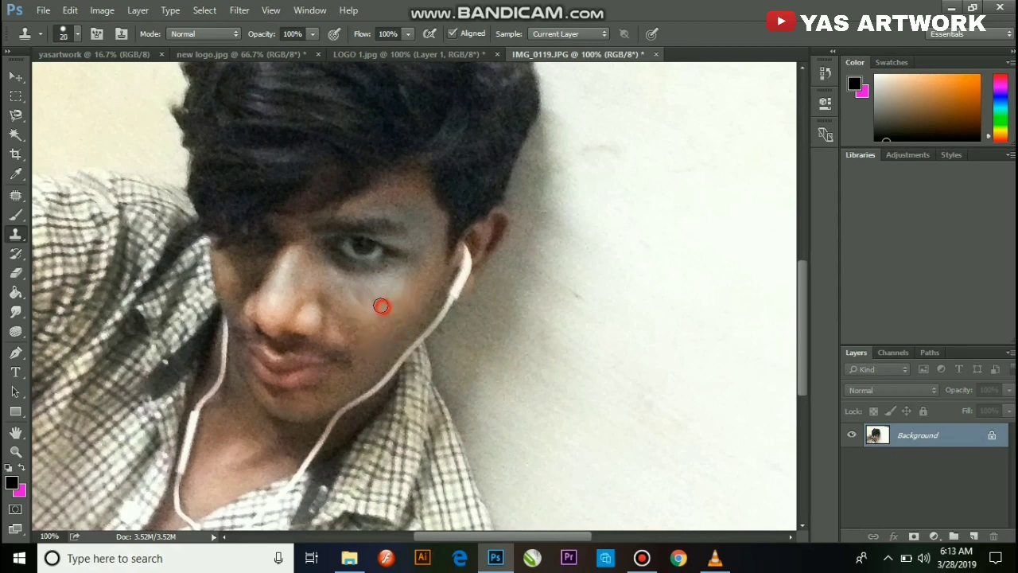
left_click_drag(407, 310, 362, 289)
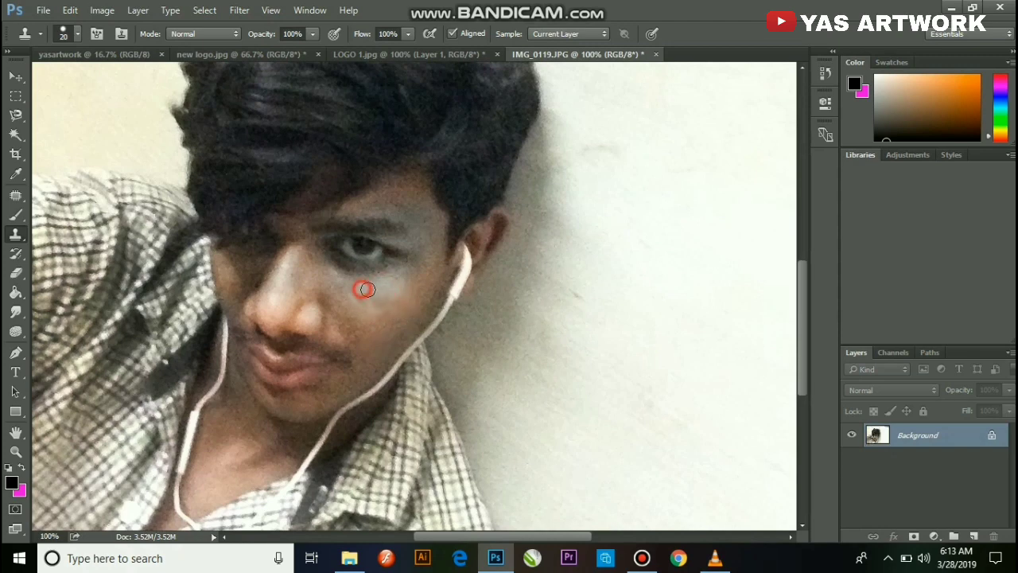
left_click_drag(396, 289, 331, 288)
right_click(20, 233)
left_click(80, 248)
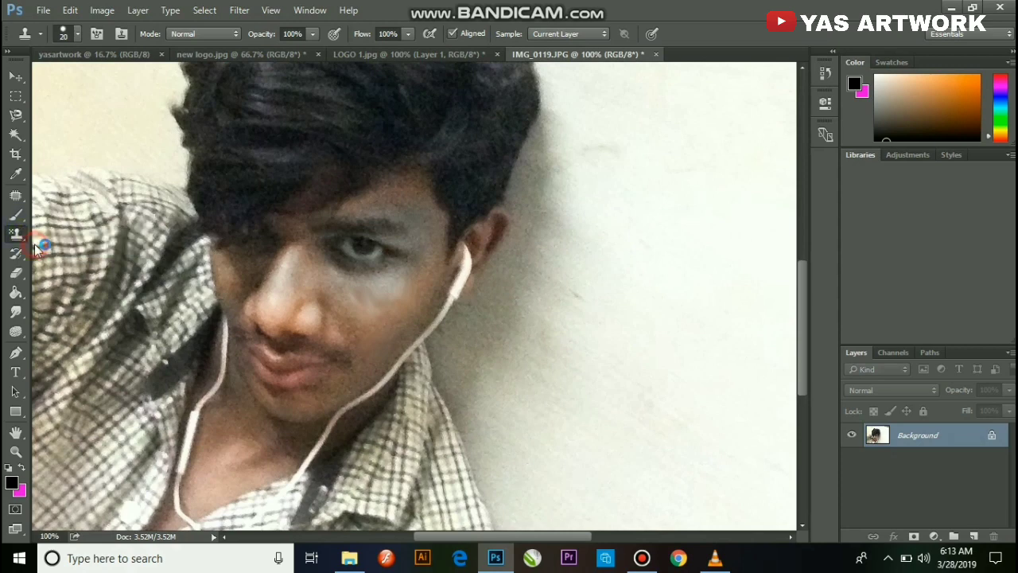
key("alt")
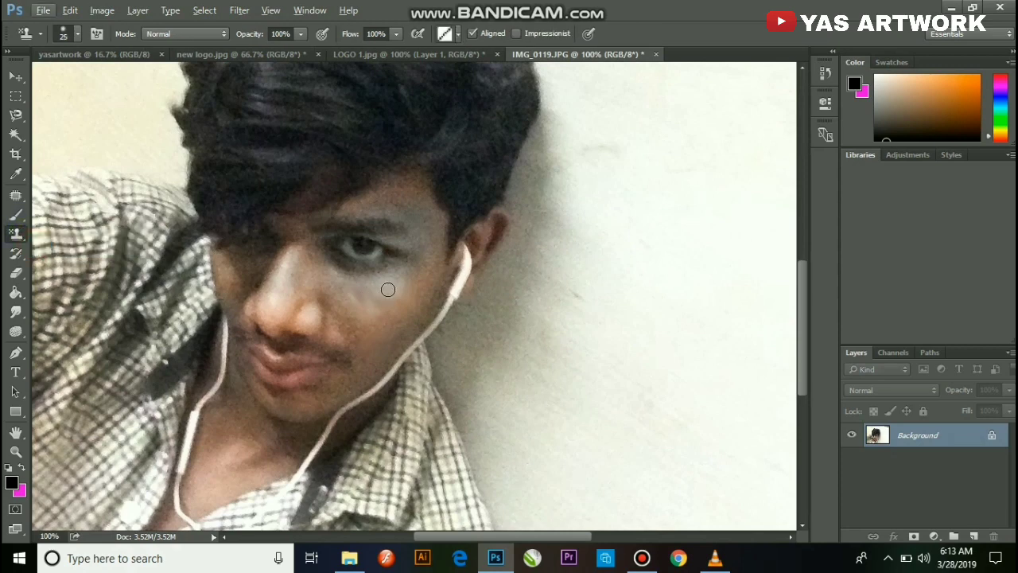
key("alt")
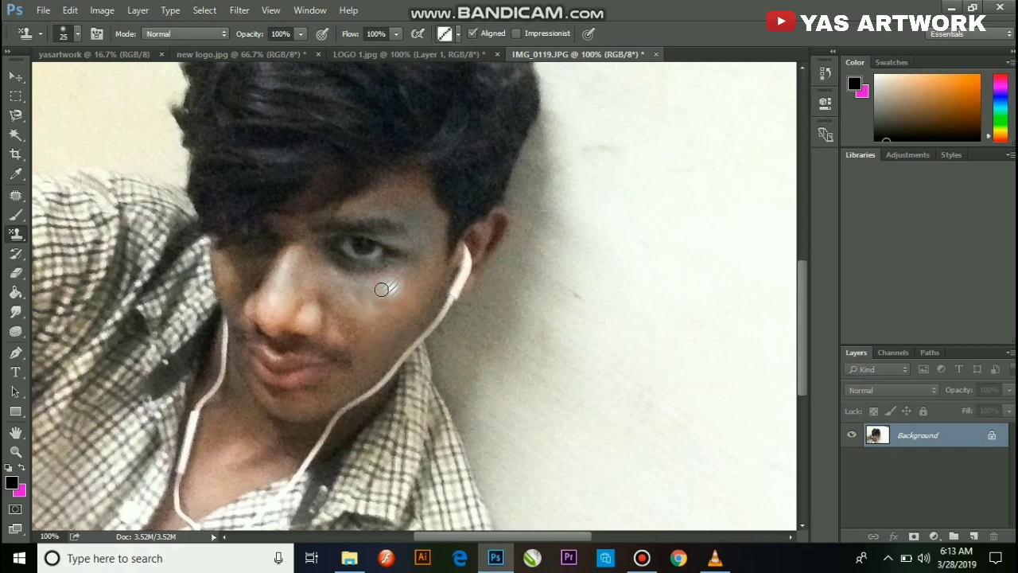
left_click(16, 255)
right_click(16, 256)
left_click(47, 269)
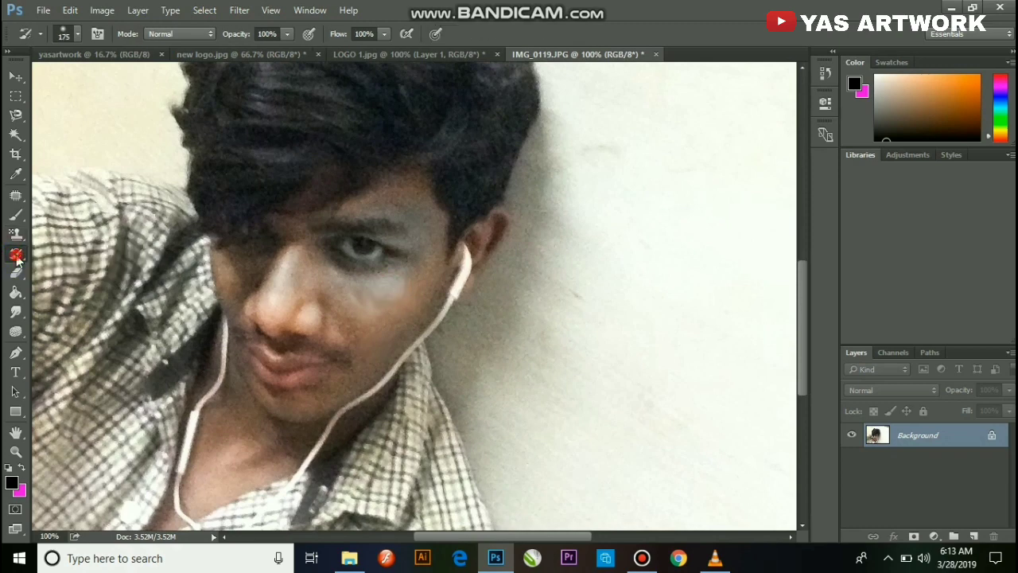
right_click(16, 255)
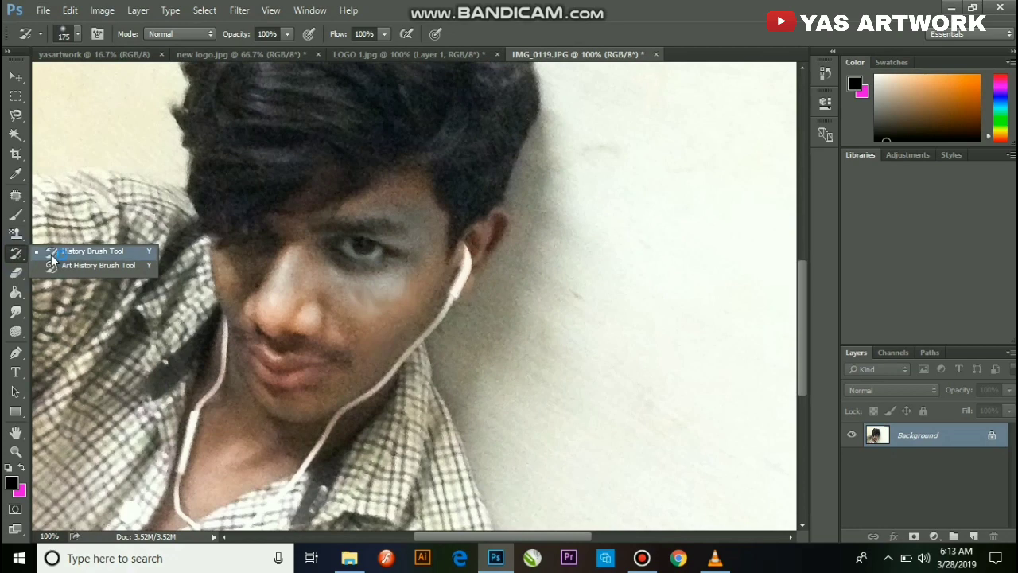
left_click(52, 255)
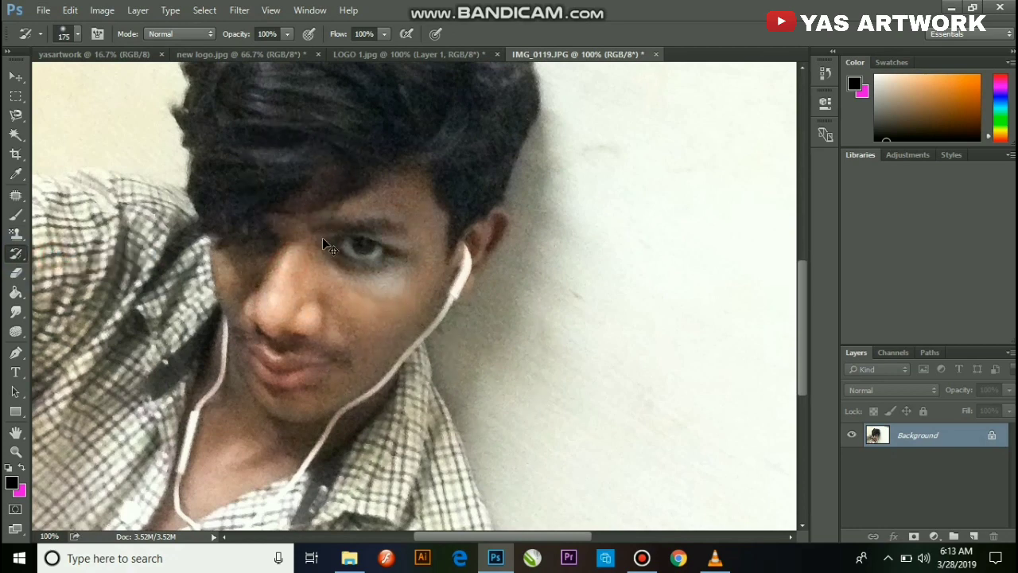
mouse_move(327, 247)
left_mouse_down()
mouse_move(318, 152)
mouse_move(279, 155)
mouse_move(398, 238)
left_mouse_up()
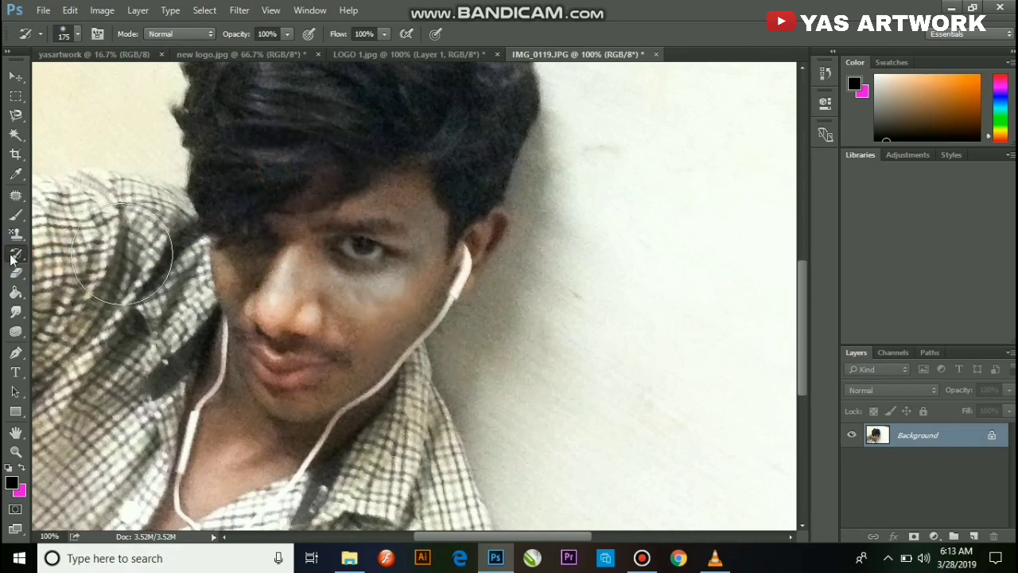
right_click(14, 257)
left_click(22, 254)
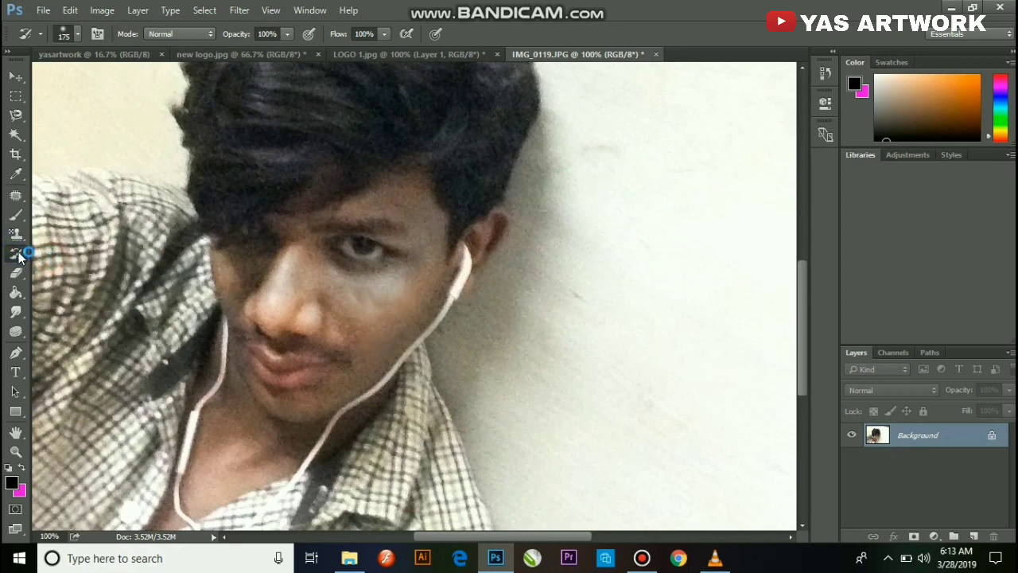
left_click(16, 272)
right_click(16, 273)
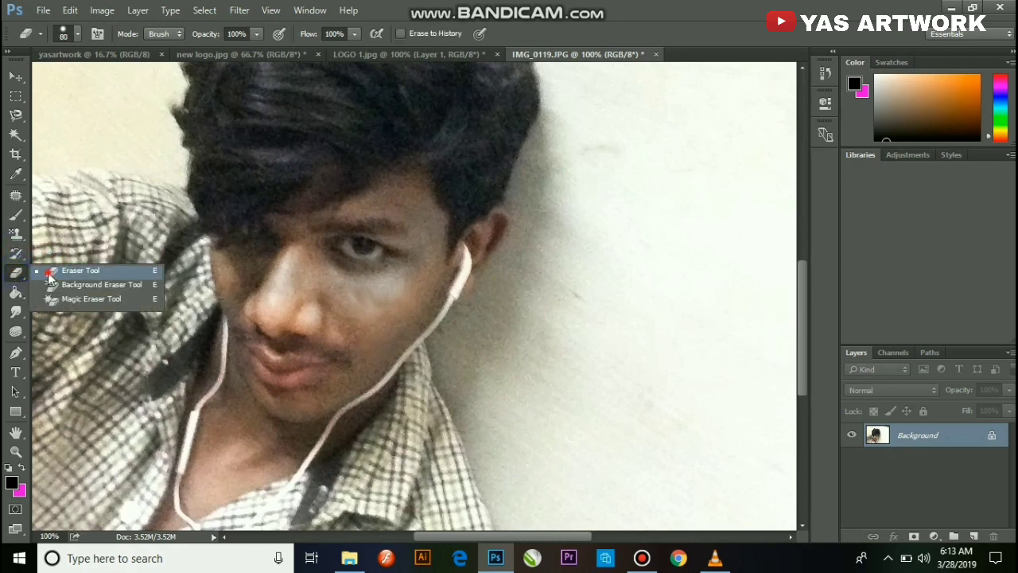
left_click(86, 265)
mouse_move(268, 284)
left_mouse_down()
mouse_move(364, 284)
mouse_move(431, 322)
left_mouse_up()
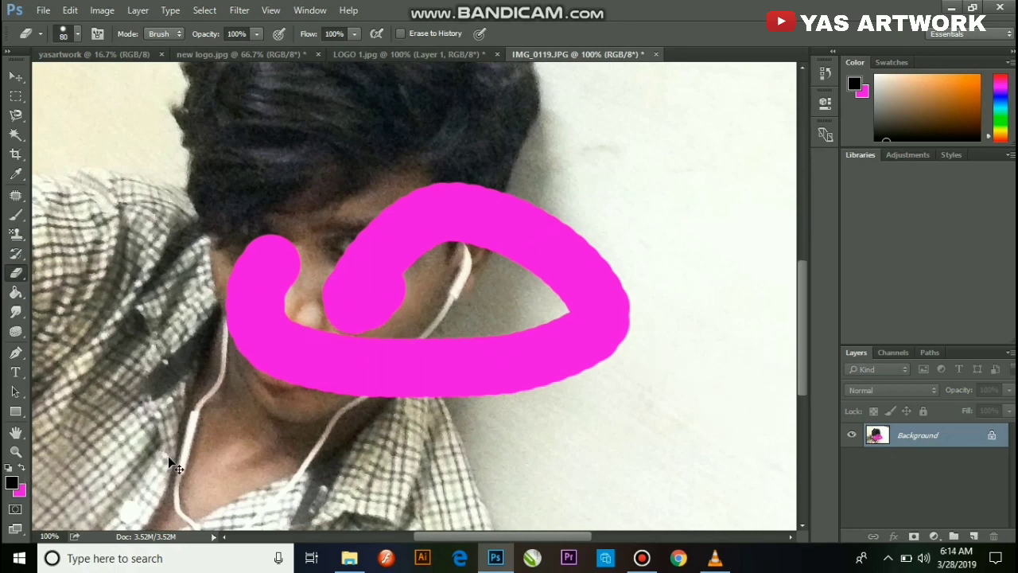
key("ctrl+z")
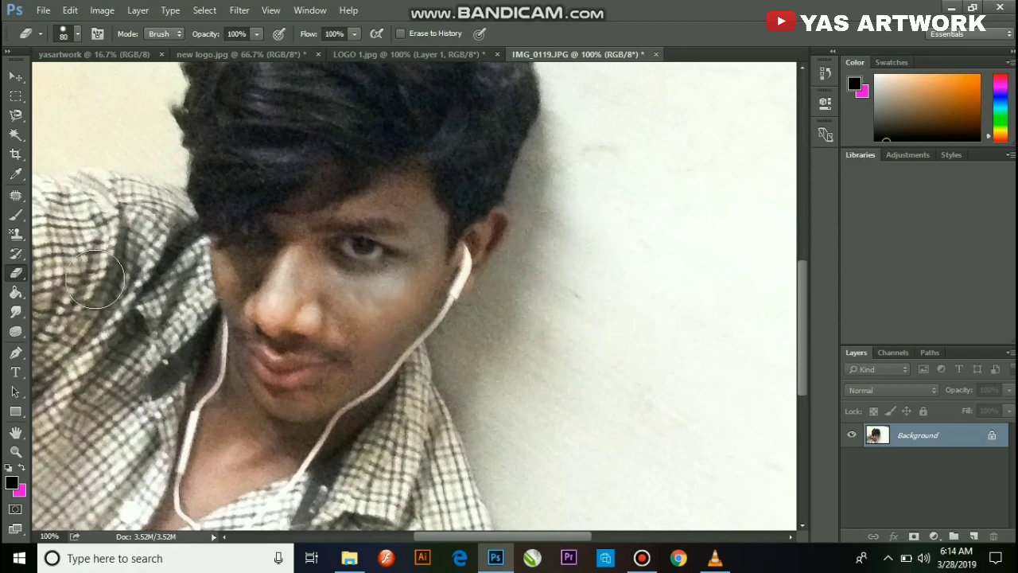
left_click(16, 293)
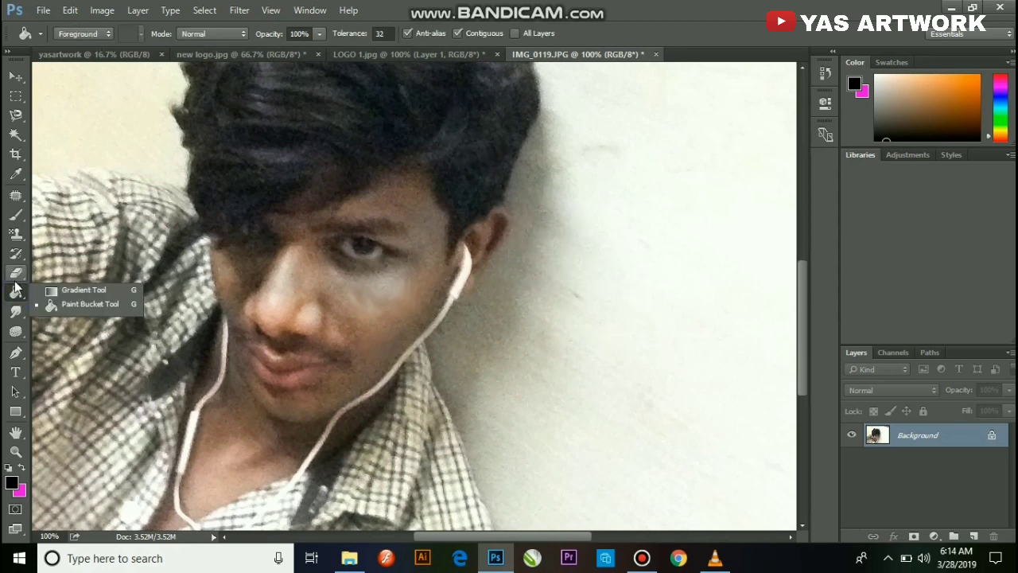
left_click(59, 307)
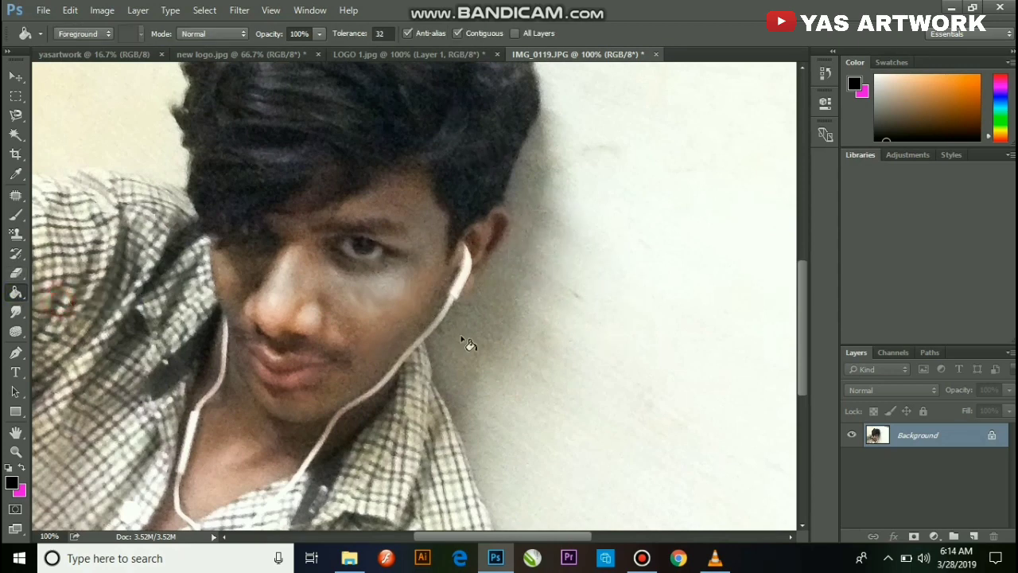
left_click(603, 337)
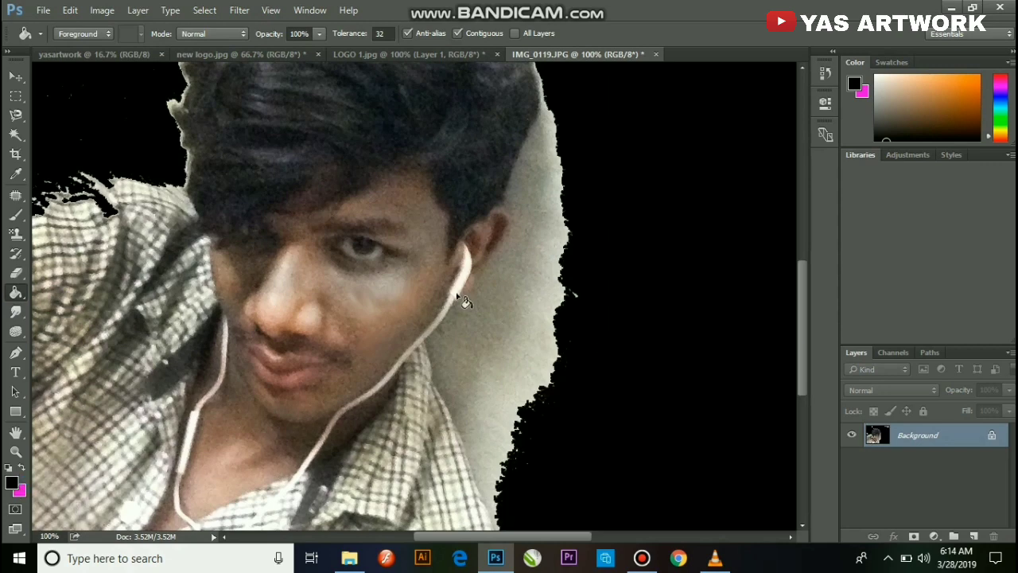
key("ctrl+z")
right_click(15, 292)
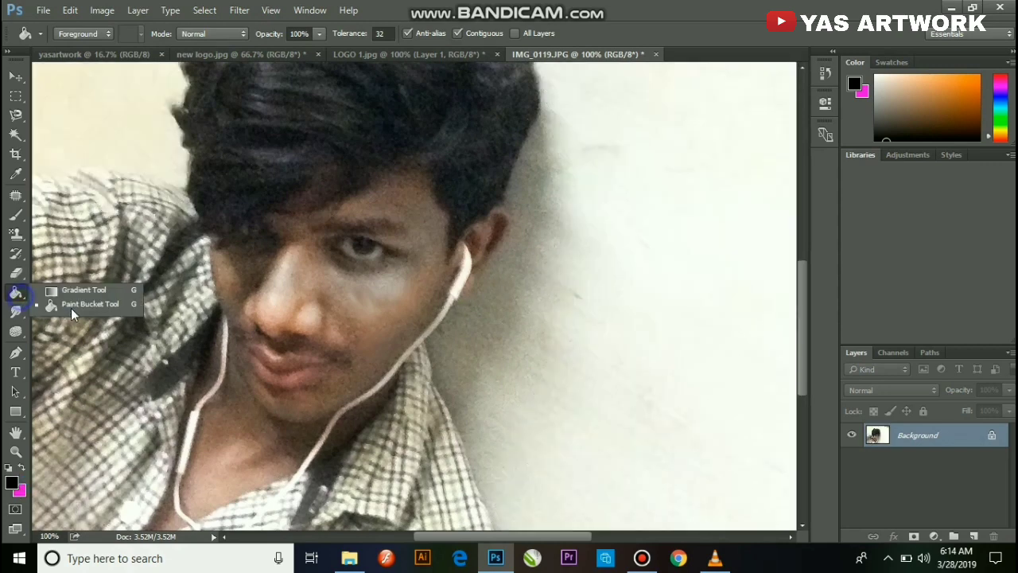
left_click(71, 294)
left_click_drag(383, 189, 474, 296)
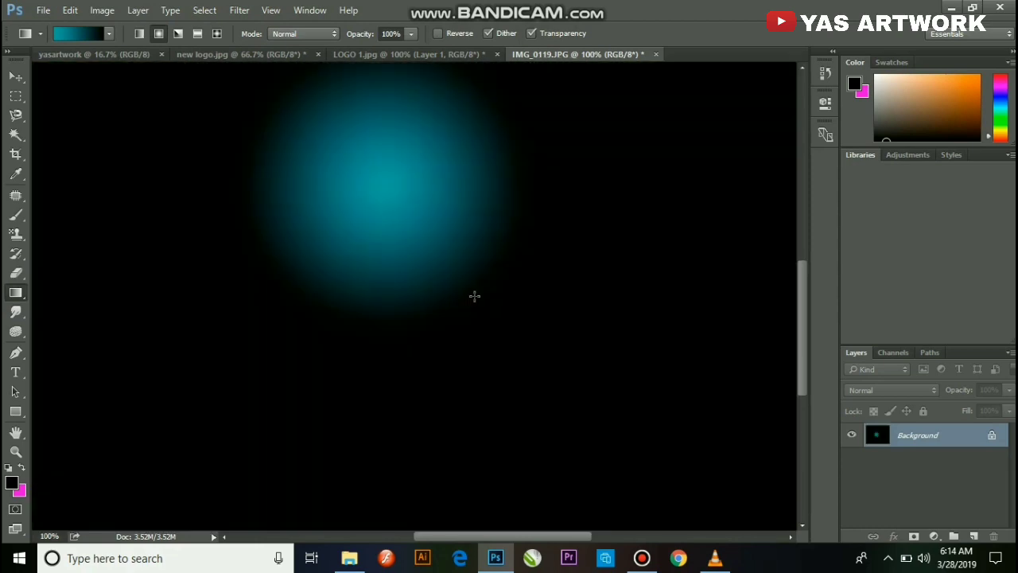
key("ctrl+minus")
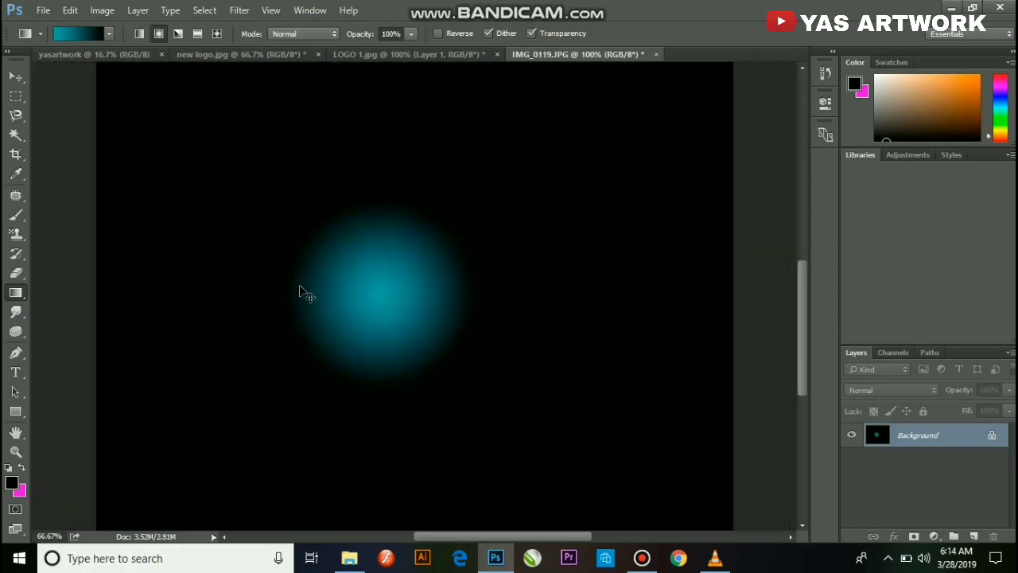
key("ctrl+minus")
key("ctrl+z")
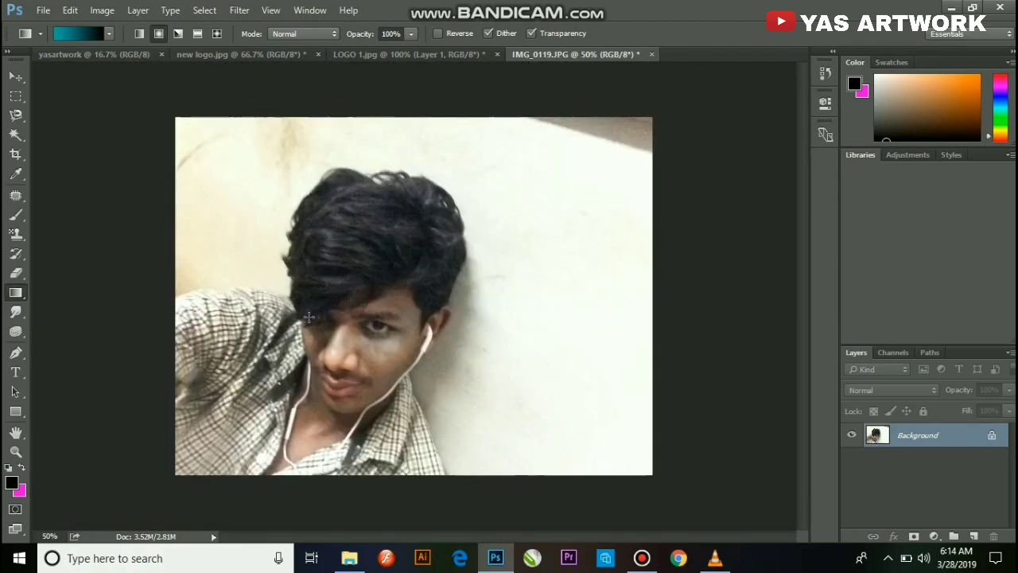
Step: Try Blur and Sharpen on the eye, undo the sharpening, then smudge the skin around it
left_click(15, 296)
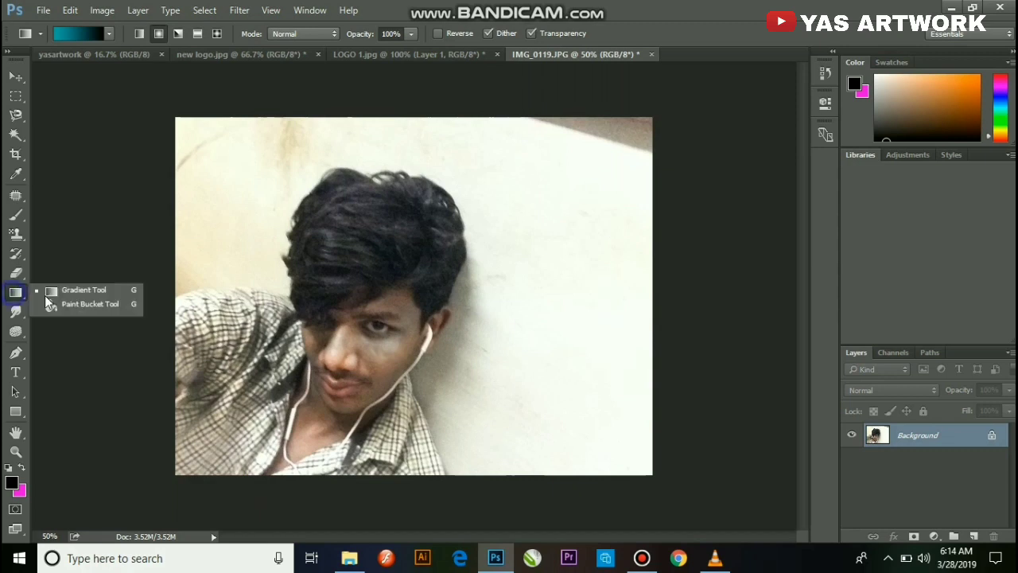
left_click(59, 303)
left_click(18, 313)
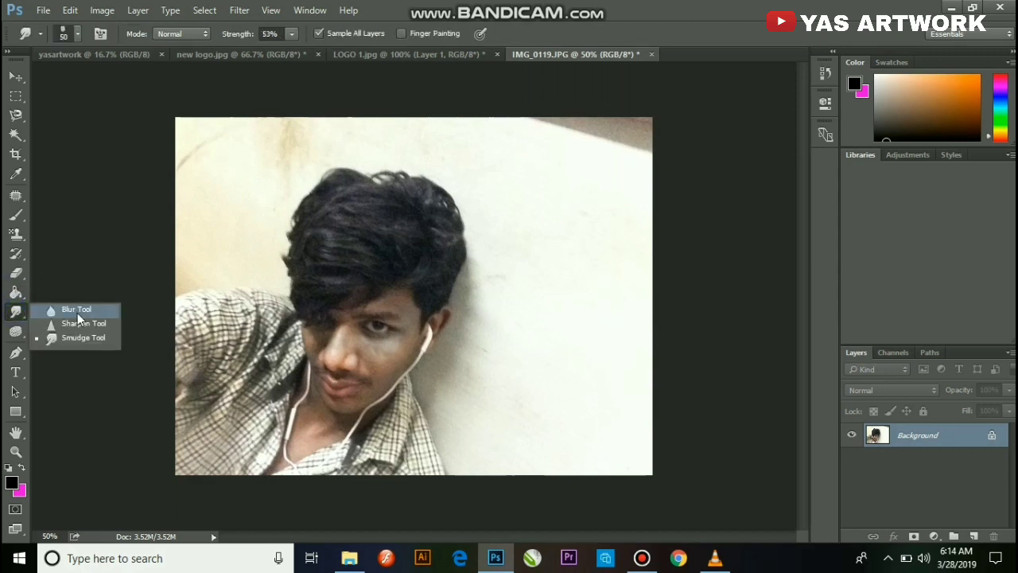
left_click(76, 309)
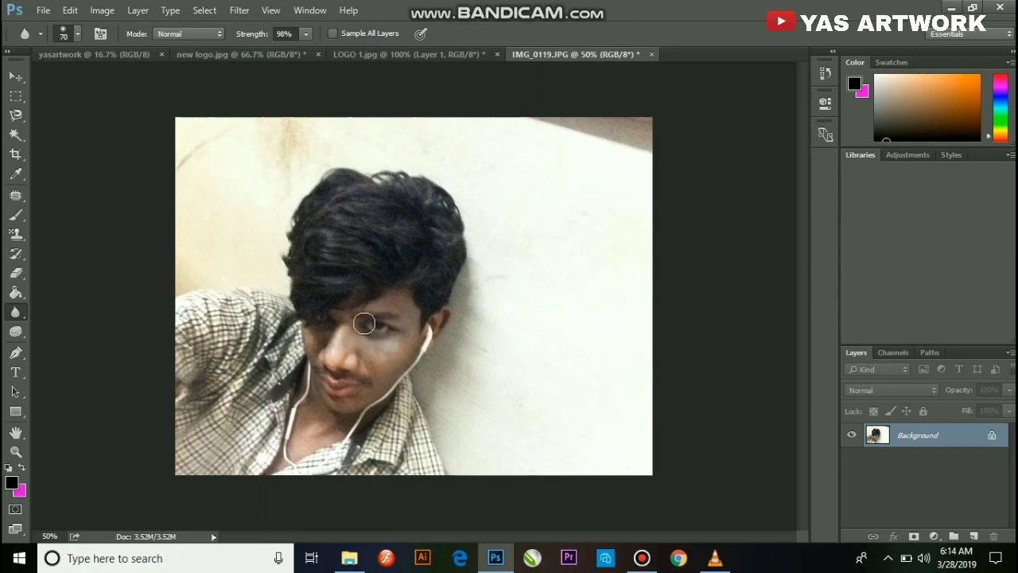
left_click(16, 312)
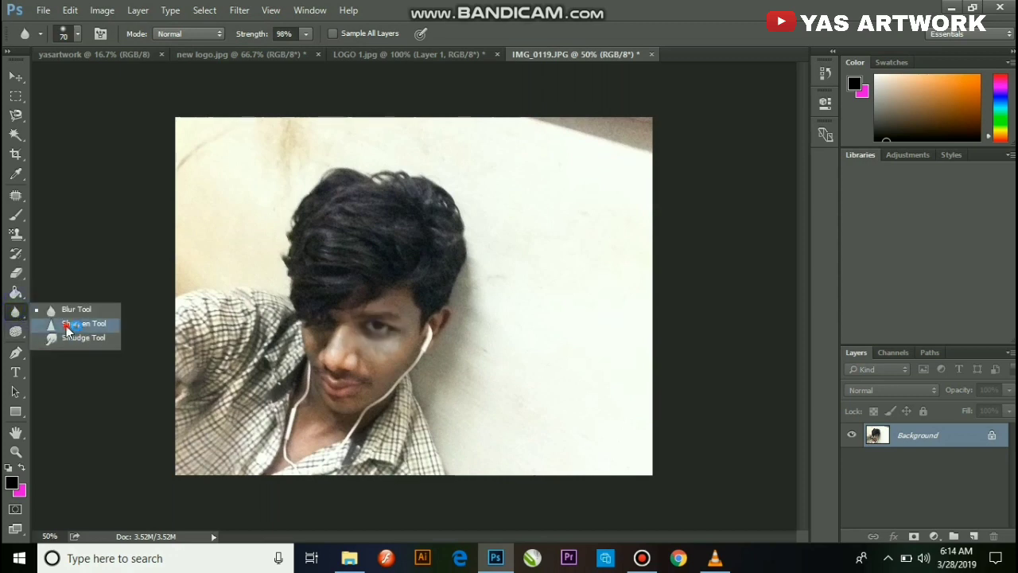
left_click(76, 326)
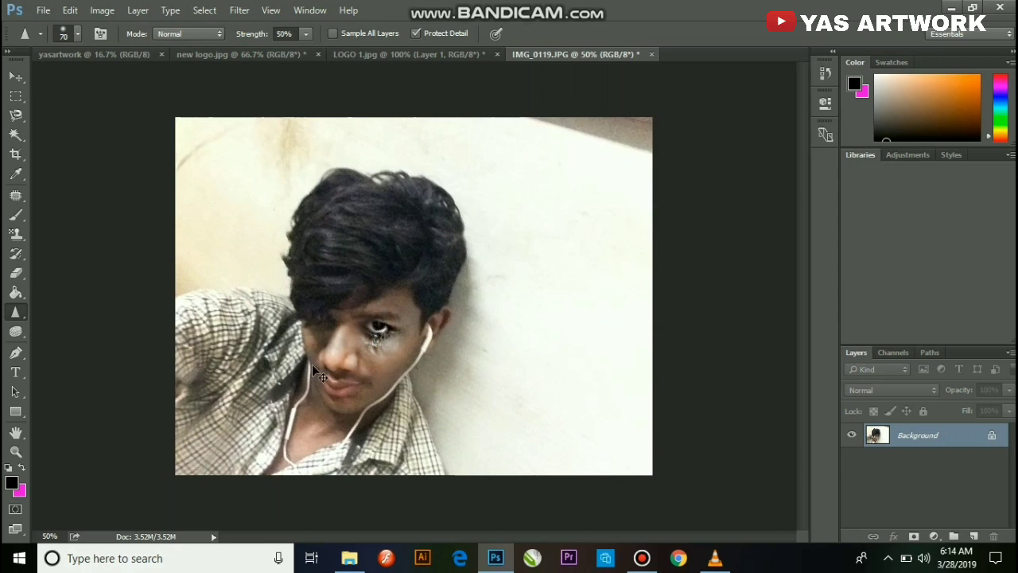
key("ctrl+z")
right_click(16, 311)
left_click(59, 341)
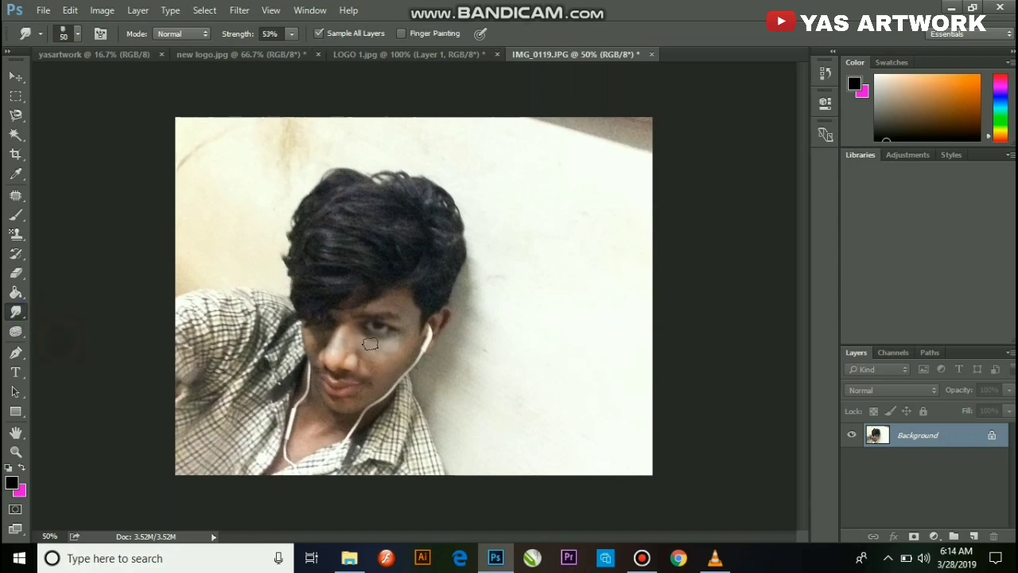
left_click_drag(377, 350, 365, 344)
Step: Lighten the cheek and eye area with Dodge and darken the hair with Burn
right_click(16, 331)
left_click(59, 330)
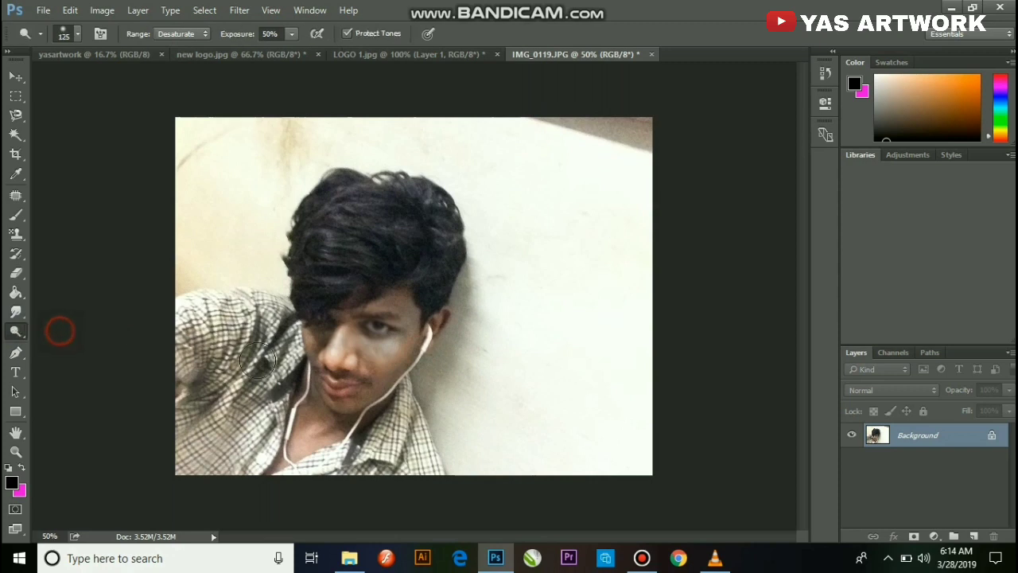
mouse_move(374, 322)
left_mouse_down()
mouse_move(366, 358)
mouse_move(339, 328)
mouse_move(380, 317)
mouse_move(316, 386)
mouse_move(300, 302)
left_mouse_up()
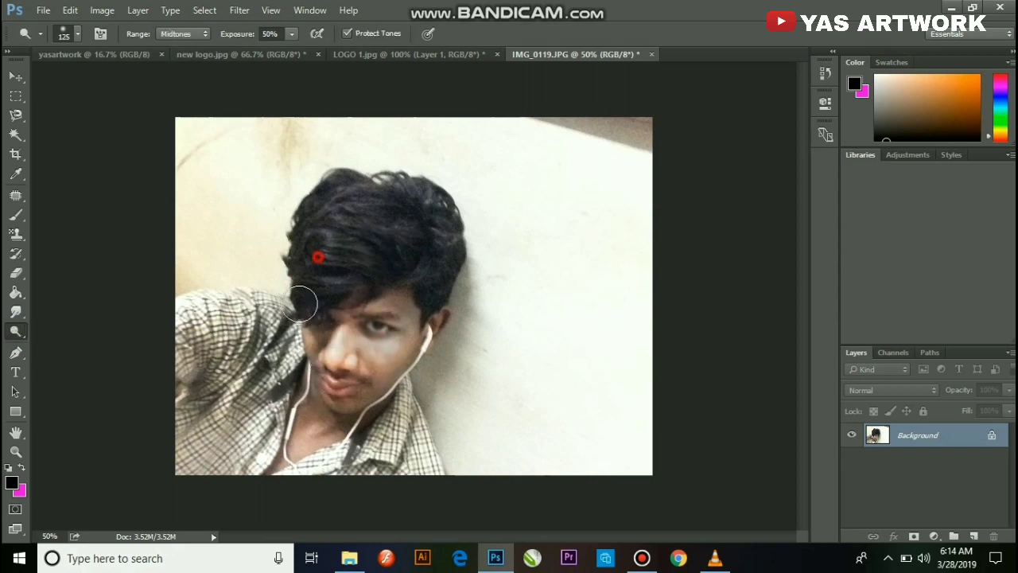
right_click(15, 331)
left_click(57, 346)
mouse_move(388, 270)
left_mouse_down()
mouse_move(319, 257)
mouse_move(336, 262)
mouse_move(404, 204)
mouse_move(430, 215)
mouse_move(339, 216)
mouse_move(407, 268)
mouse_move(352, 215)
mouse_move(398, 222)
left_mouse_up()
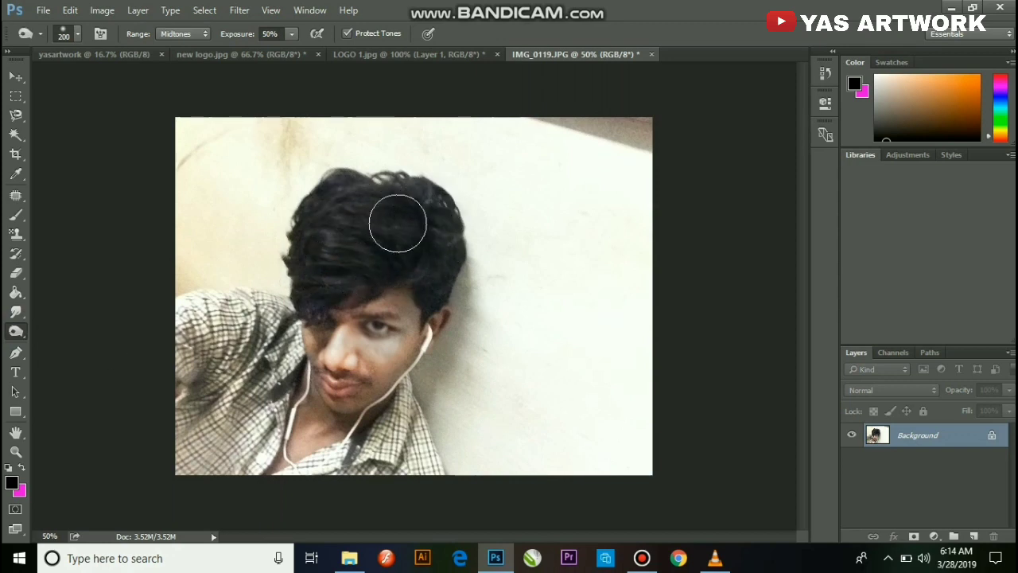
Step: Desaturate the nose and cheek with the Sponge tool
right_click(8, 334)
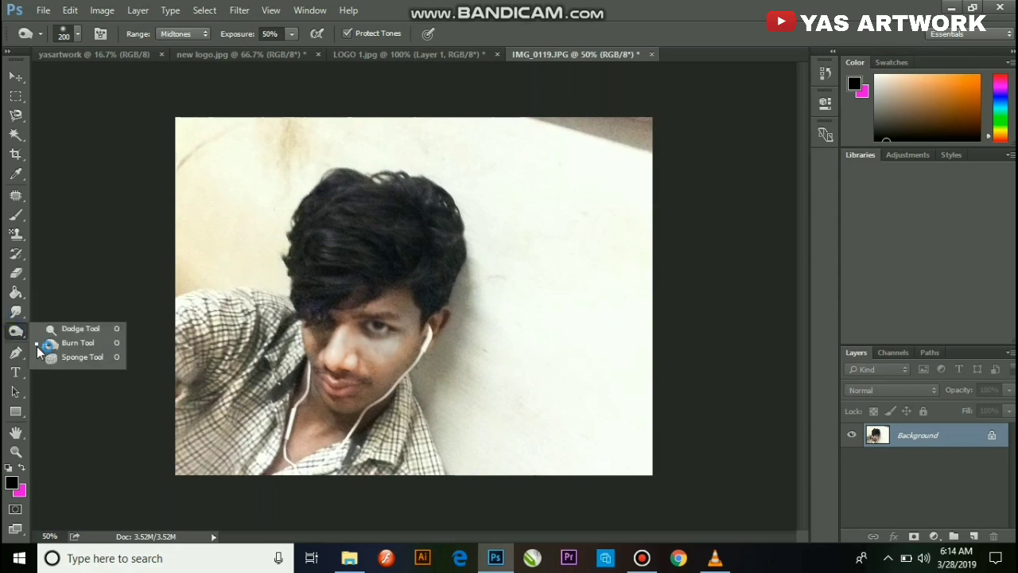
left_click(80, 355)
left_click(343, 298)
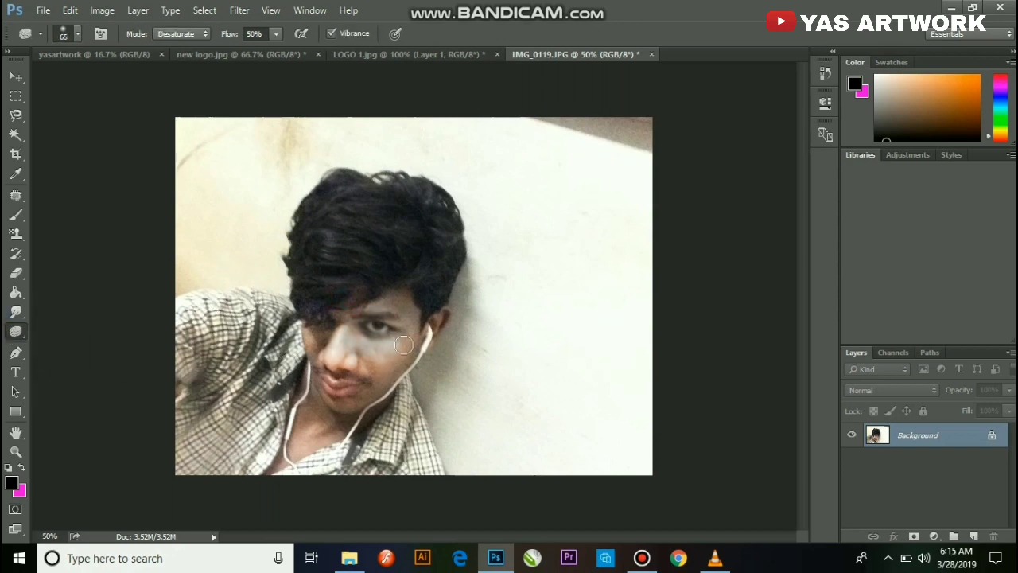
left_click_drag(363, 365, 378, 348)
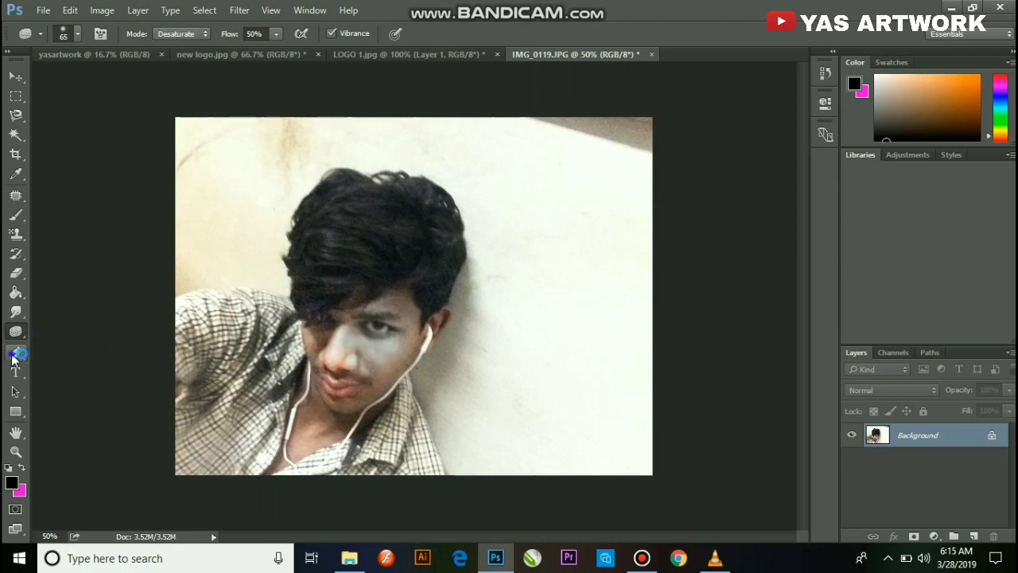
Step: Trace a Pen path from the left shoulder up and over the top of the hair
right_click(16, 353)
left_click(55, 351)
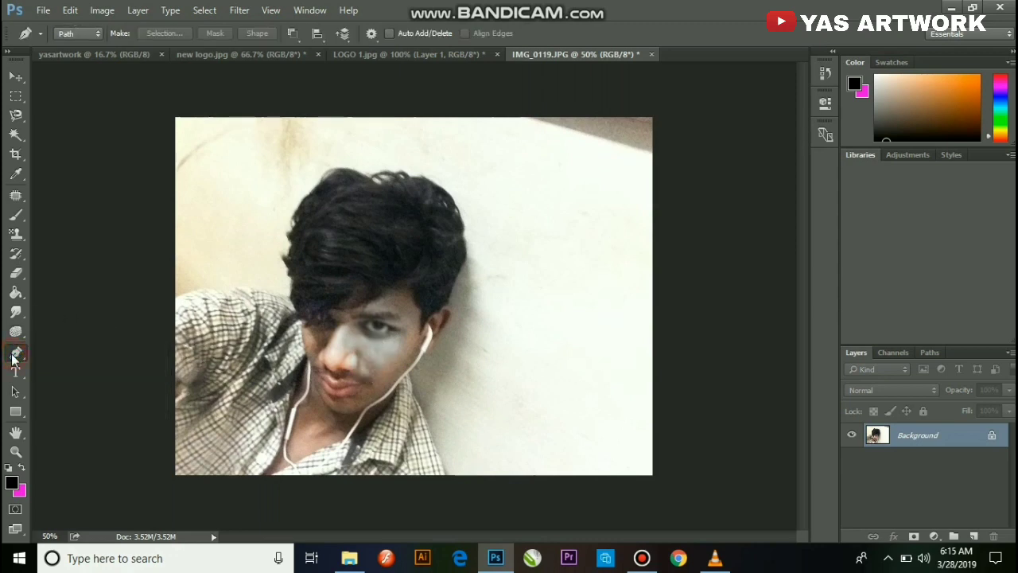
left_click(177, 297)
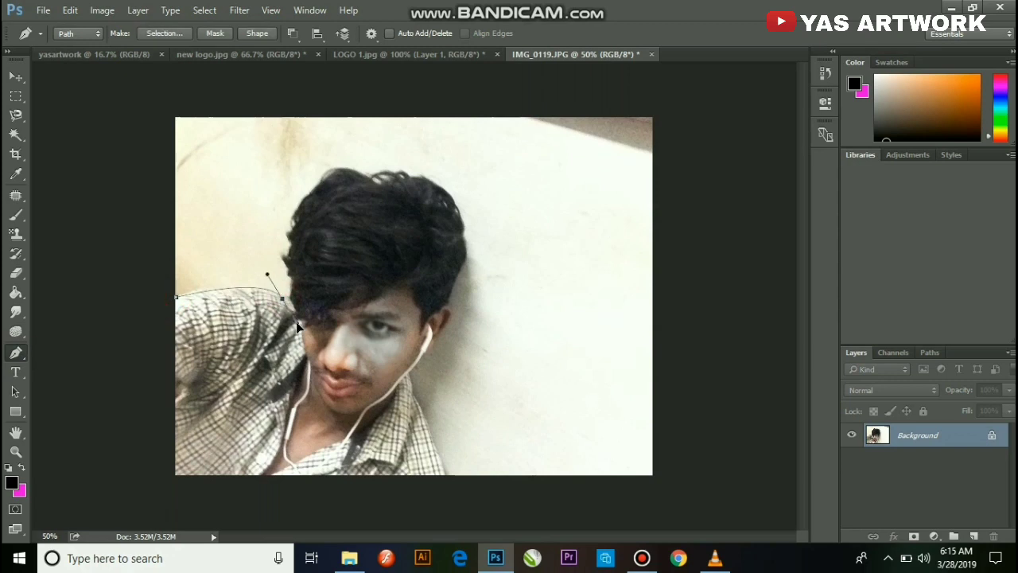
left_click_drag(283, 298, 296, 288)
left_click(291, 268)
left_click(299, 223)
left_click(354, 162)
left_click(438, 175)
left_click(453, 185)
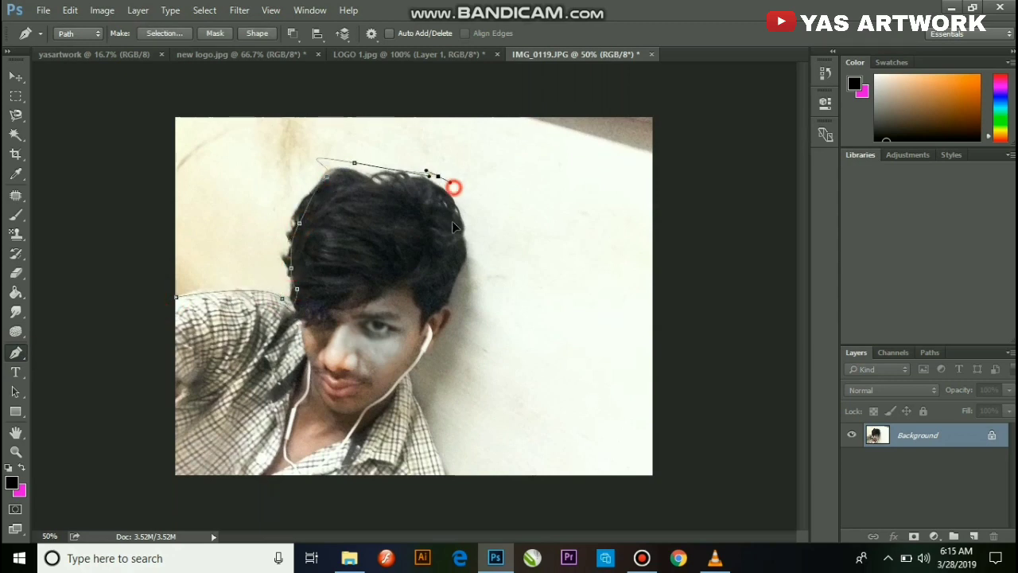
Step: Finish the outline down the right side and below the photo, then load it as a selection
left_click(455, 255)
left_click(448, 313)
left_click(426, 401)
left_click(441, 464)
left_click_drag(328, 507, 296, 509)
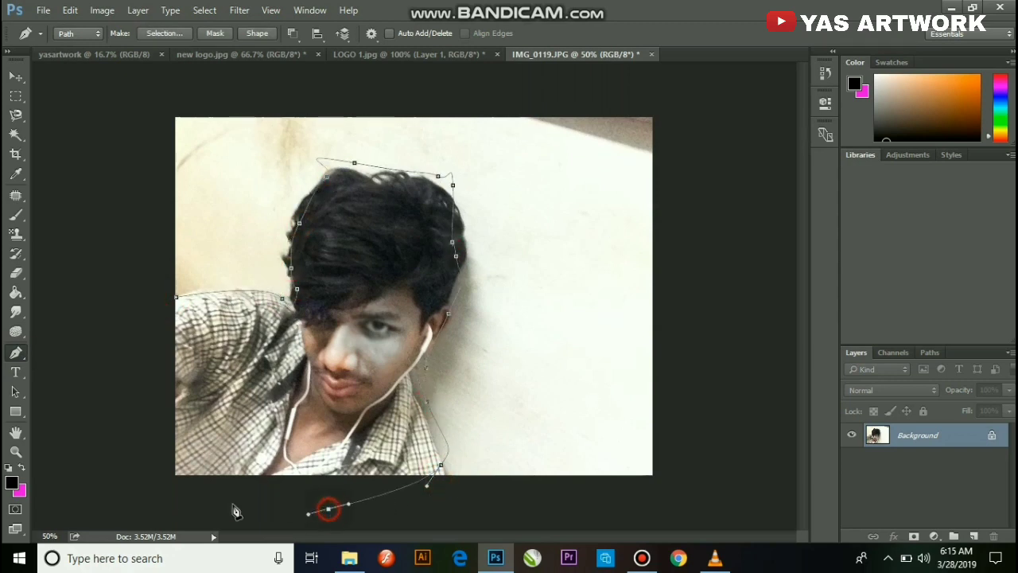
left_click(161, 489)
left_click(146, 381)
left_click(176, 297)
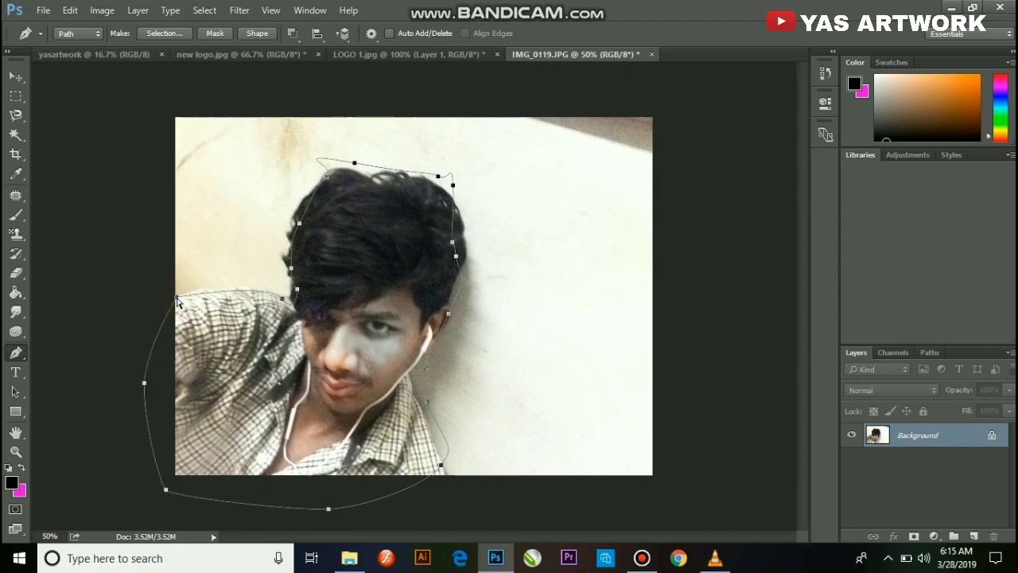
key("ctrl+Return")
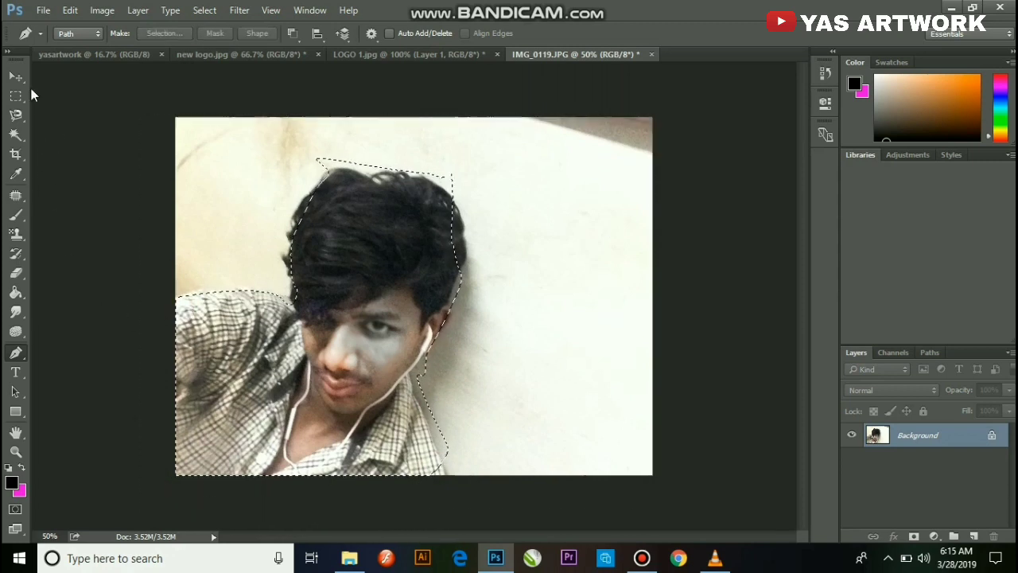
Step: Drag the selected head across the photo, undo the move, and deselect
left_click(15, 77)
left_click_drag(337, 238, 429, 221)
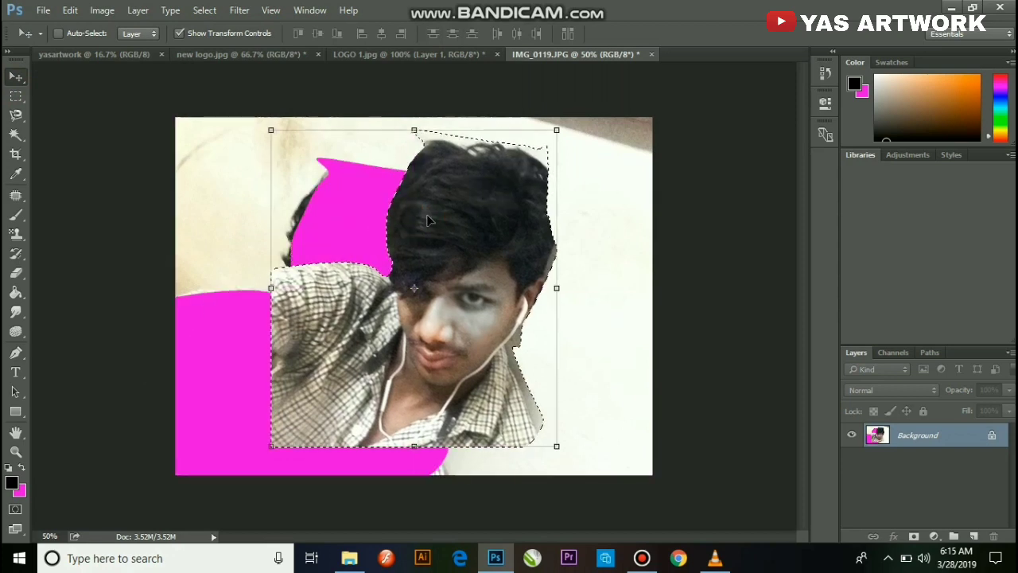
key("ctrl+z")
key("ctrl+d")
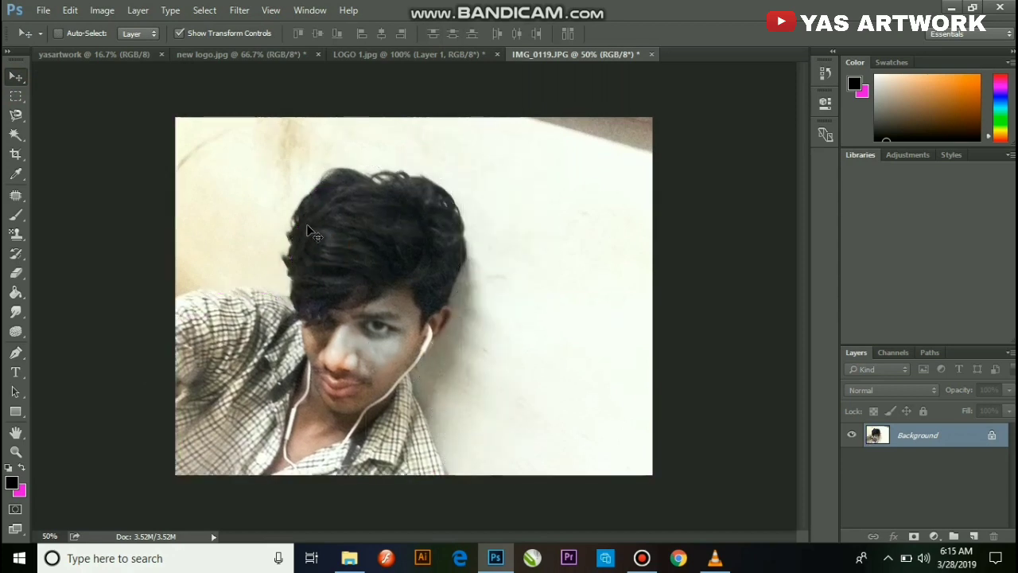
left_click(16, 371)
left_click(326, 269)
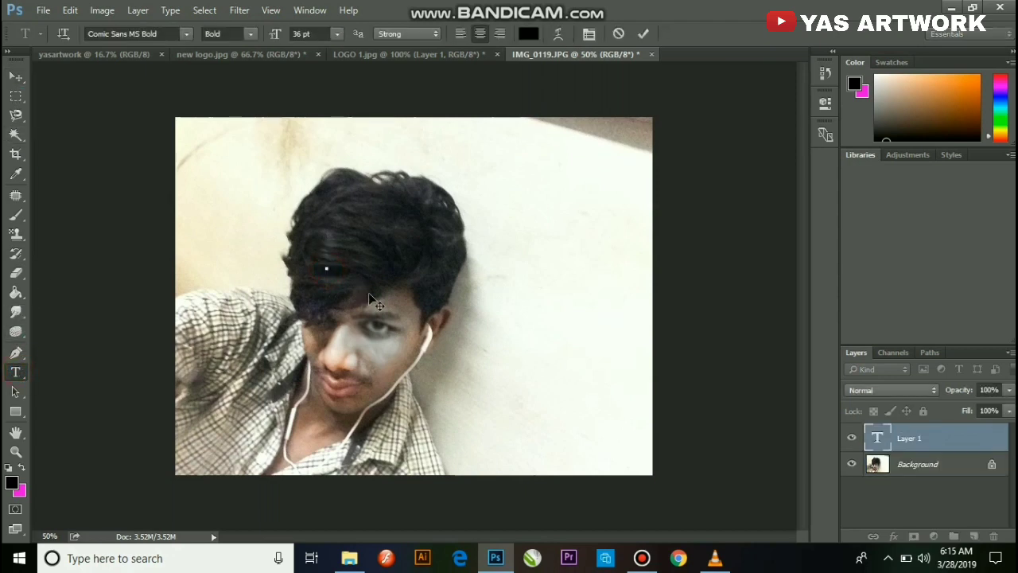
type("jsjajclsck")
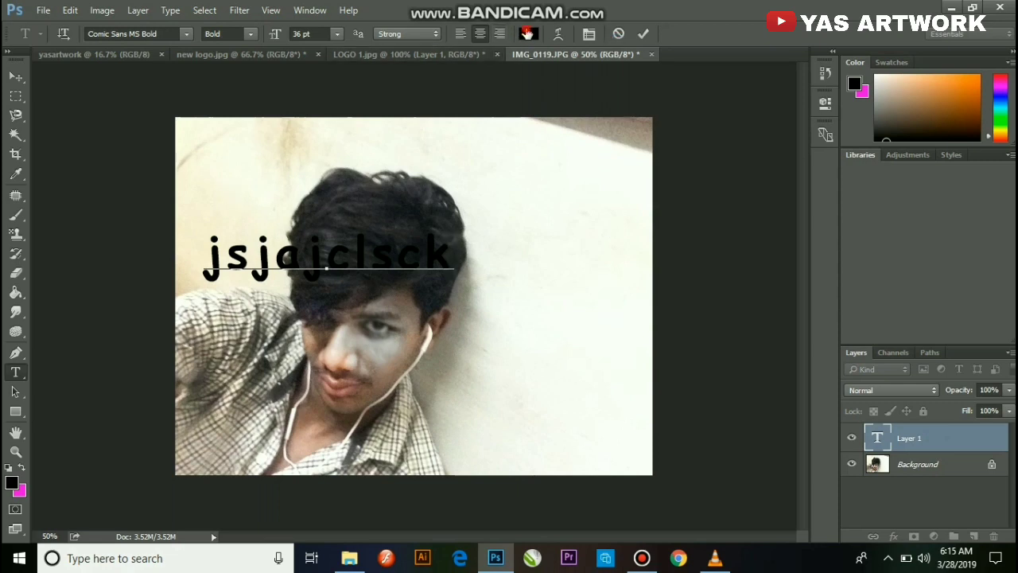
left_click(527, 33)
left_click(434, 237)
left_click(547, 207)
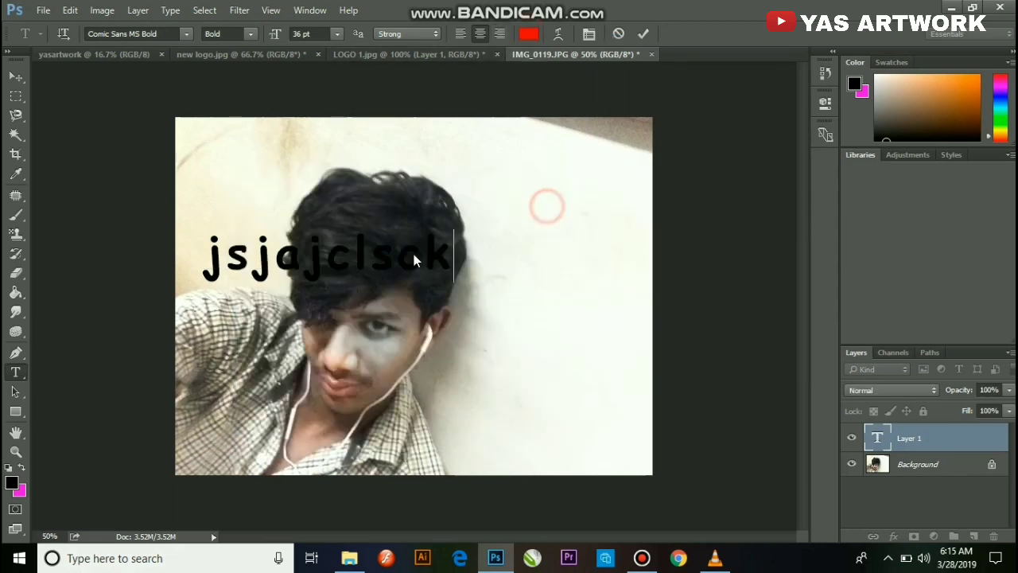
double_click(237, 267)
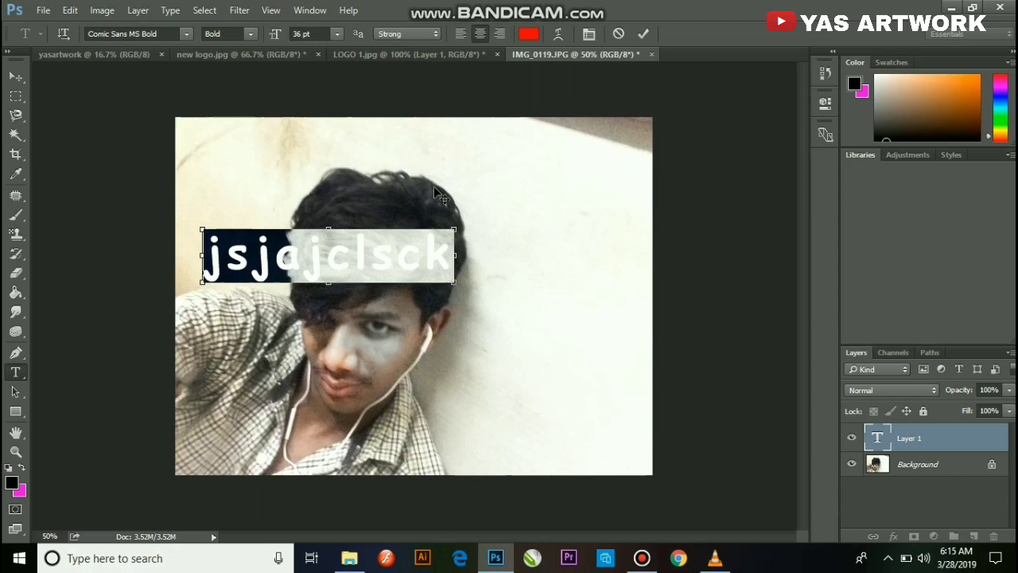
left_click(528, 34)
left_click(434, 228)
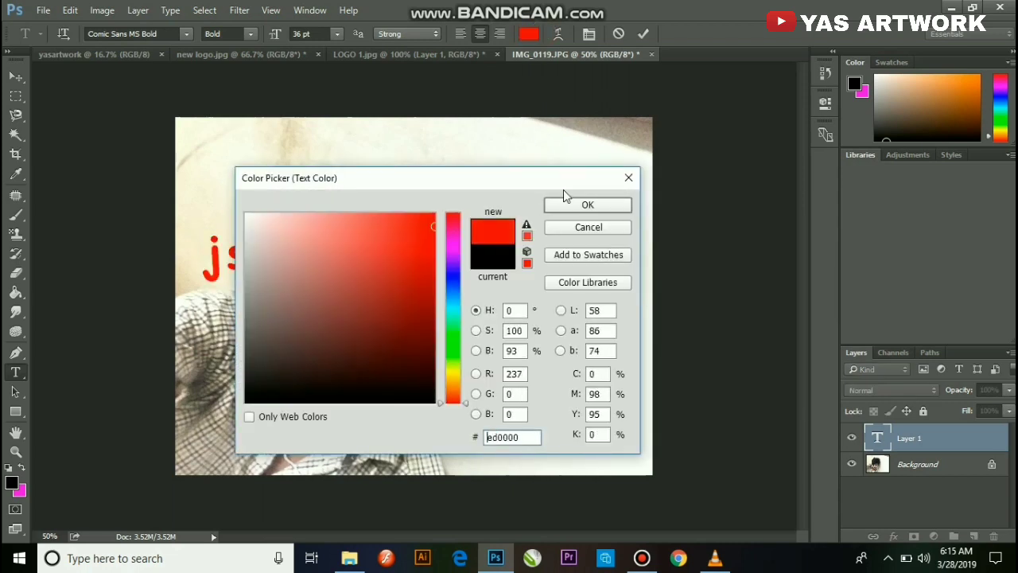
left_click(568, 204)
left_click(15, 75)
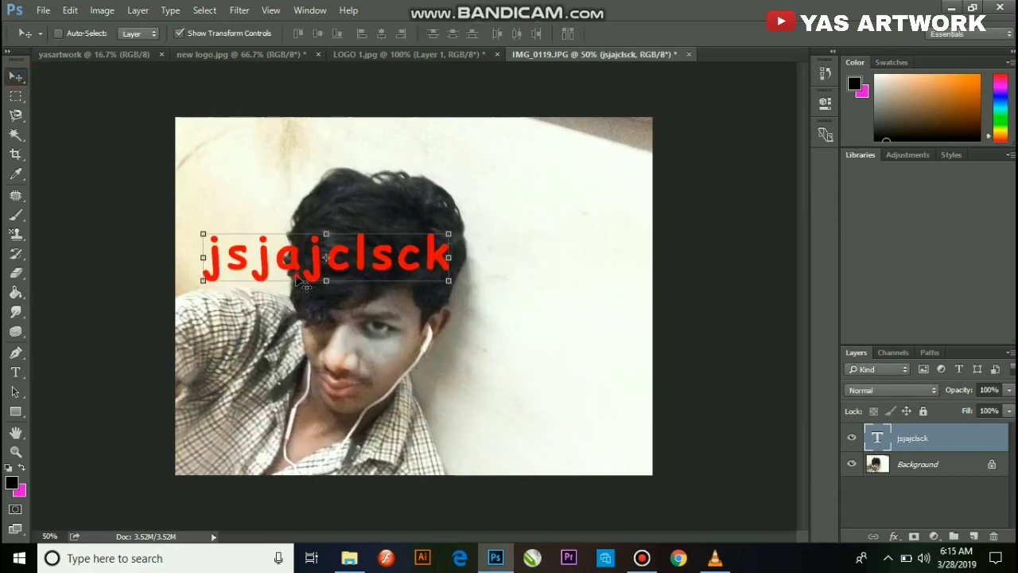
left_click_drag(292, 283, 374, 285)
Step: Delete the sample text layer, then draw a rectangle path beside the face and a 100 px square path
key("Delete")
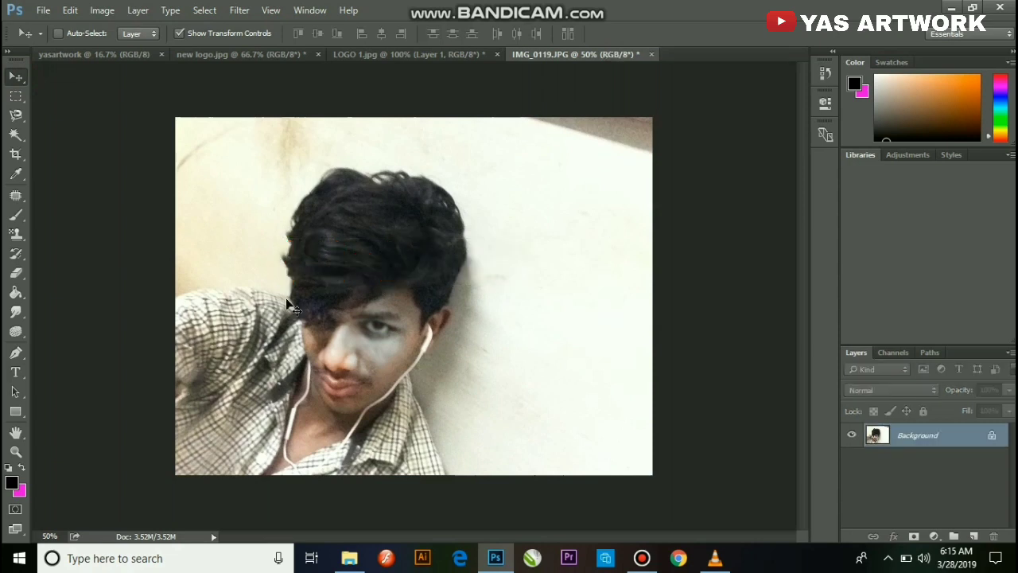
left_click(16, 391)
left_click(16, 412)
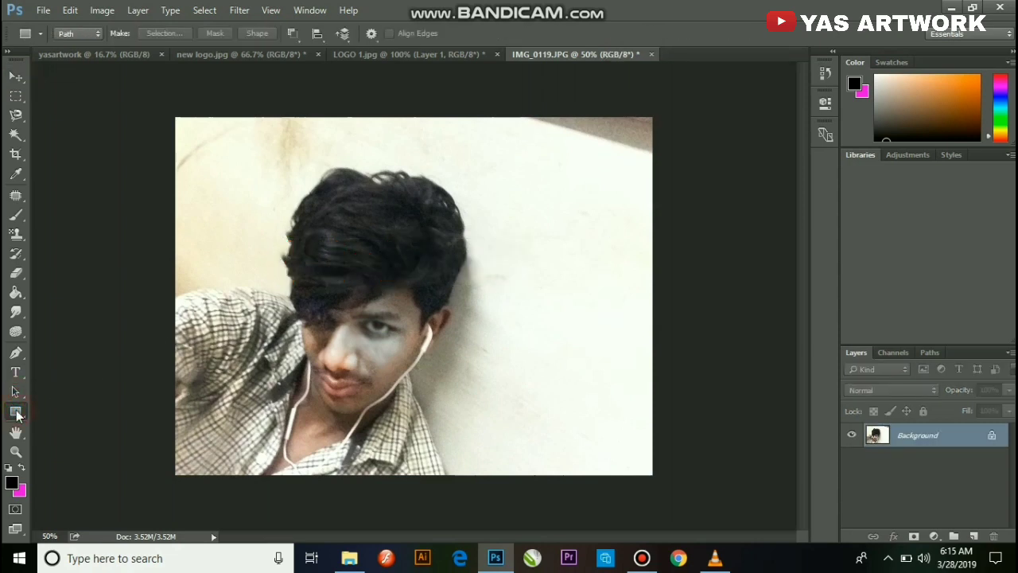
left_click(18, 429)
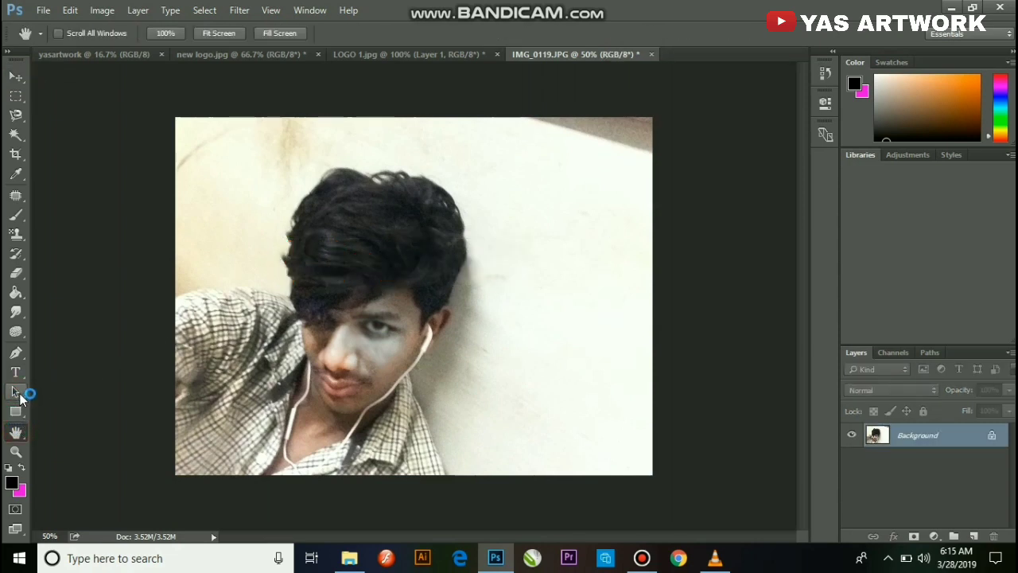
left_click(17, 394)
left_click(16, 411)
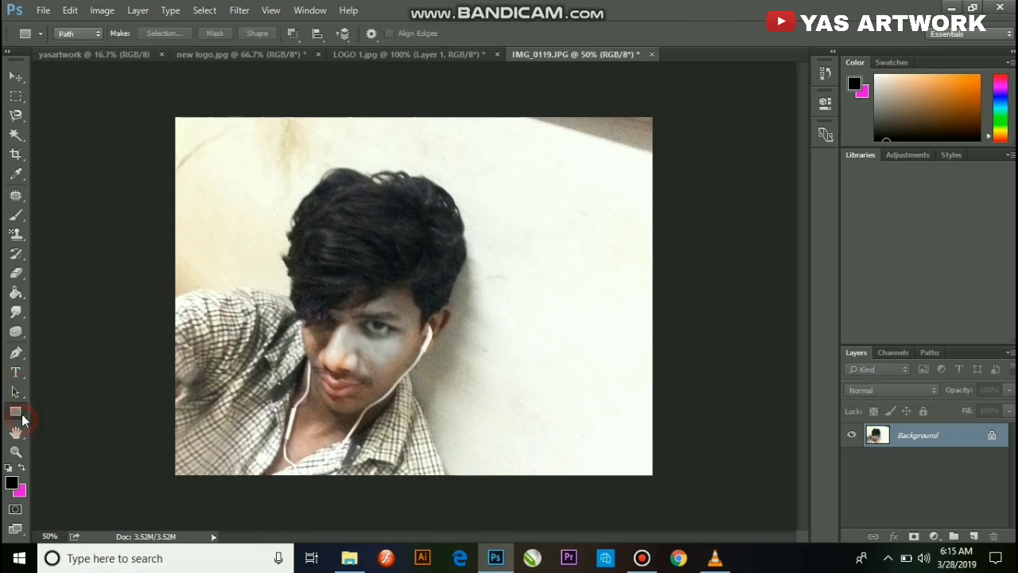
left_click(79, 409)
left_click_drag(410, 296, 574, 409)
left_click(365, 299)
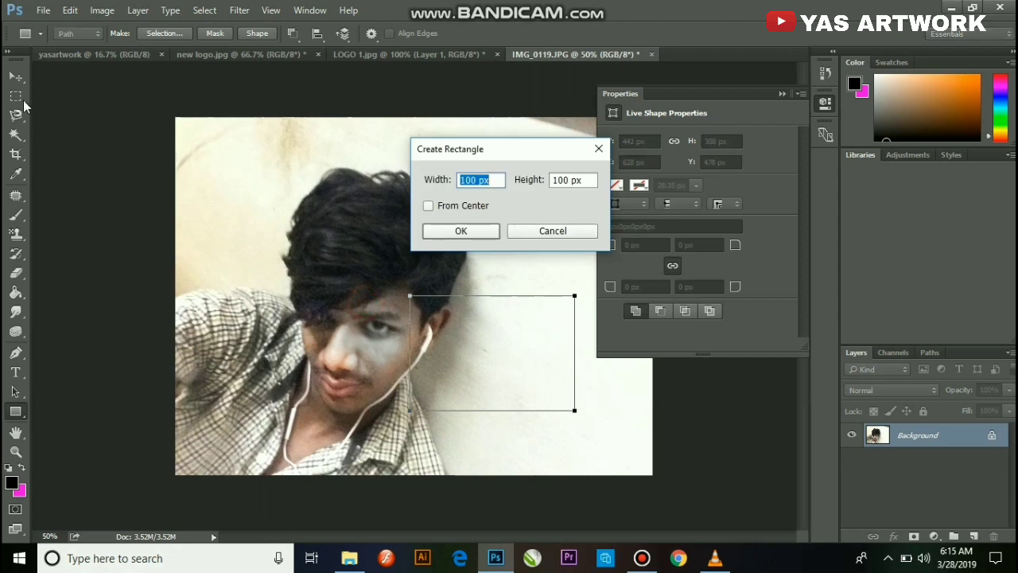
left_click(469, 229)
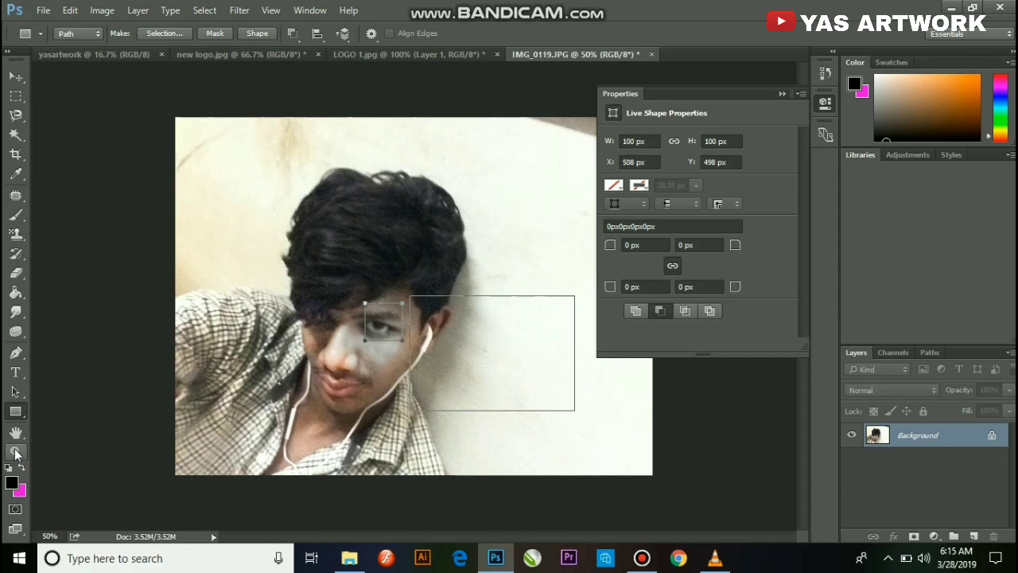
Step: Zoom in and pan the view around the eye, nose and lips
right_click(16, 411)
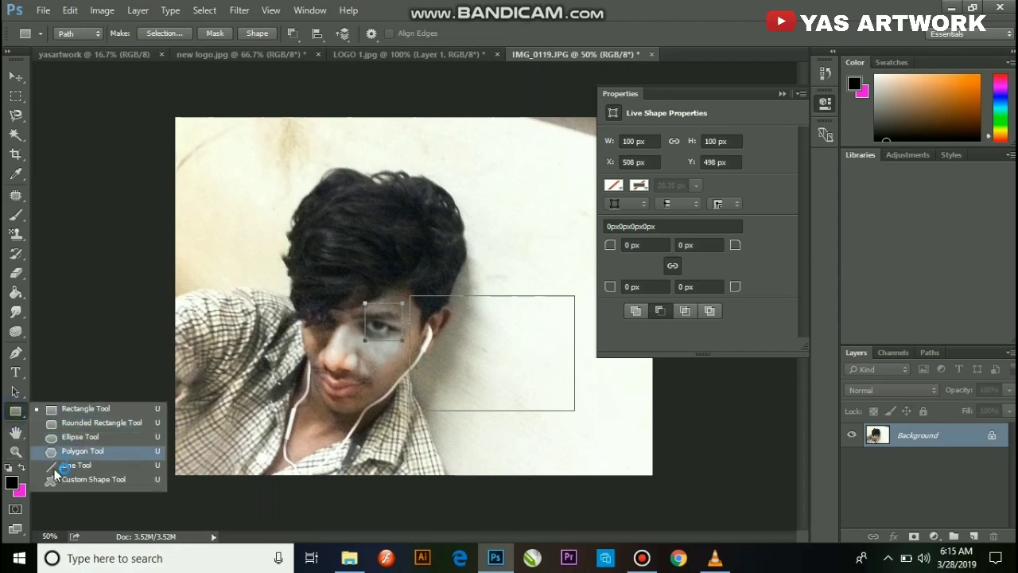
left_click(15, 433)
left_click(373, 356)
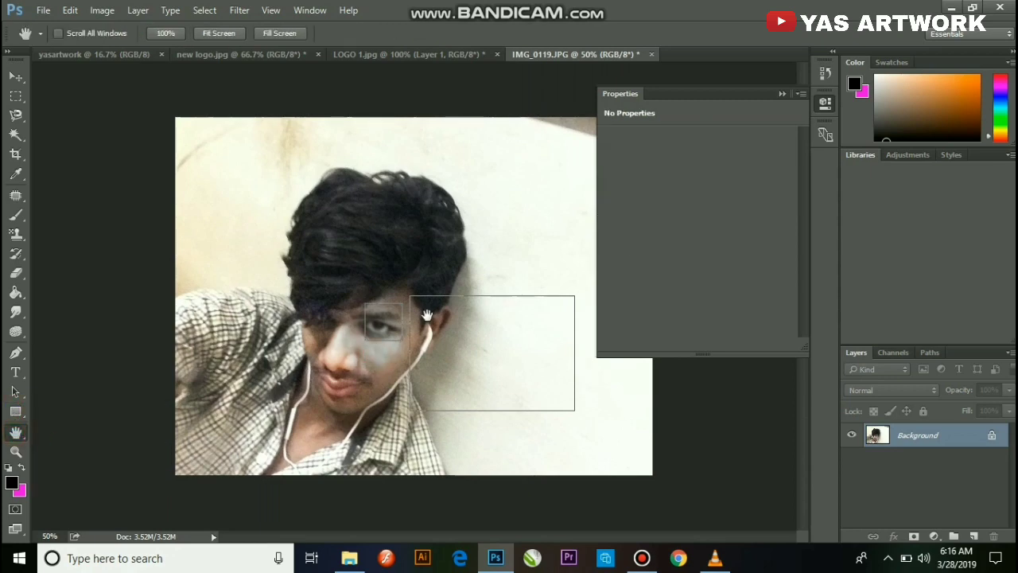
scroll(427, 316, "up", 1)
scroll(382, 248, "up", 1)
scroll(369, 231, "up", 1)
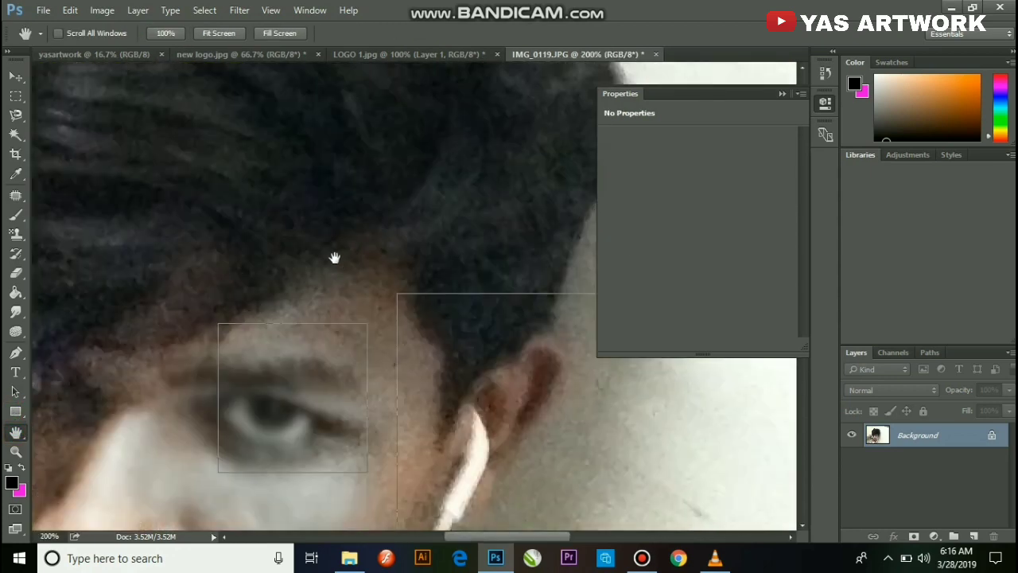
mouse_move(299, 219)
left_mouse_down()
mouse_move(373, 279)
mouse_move(343, 237)
left_mouse_up()
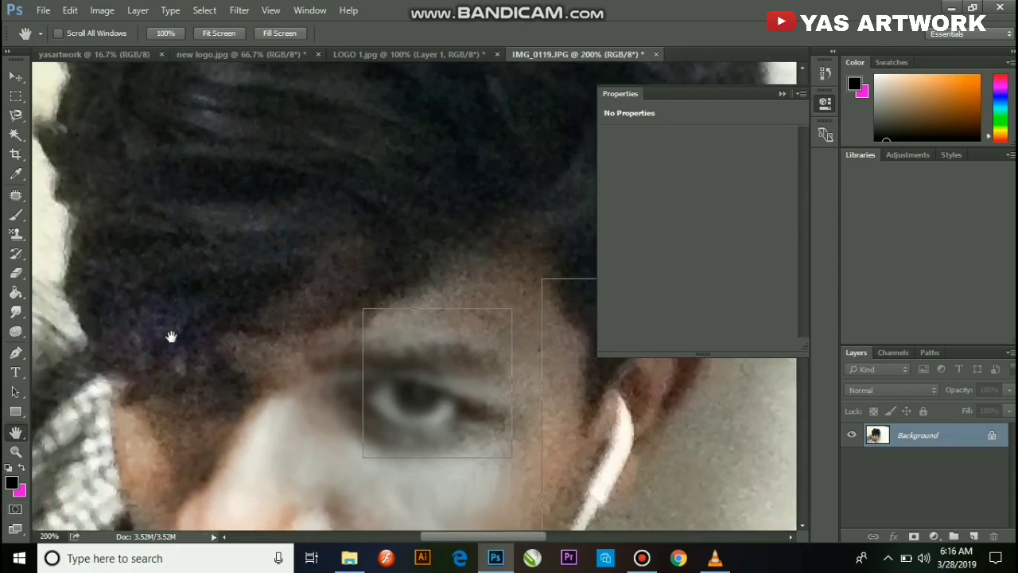
left_click_drag(170, 337, 284, 220)
left_click_drag(225, 298, 393, 252)
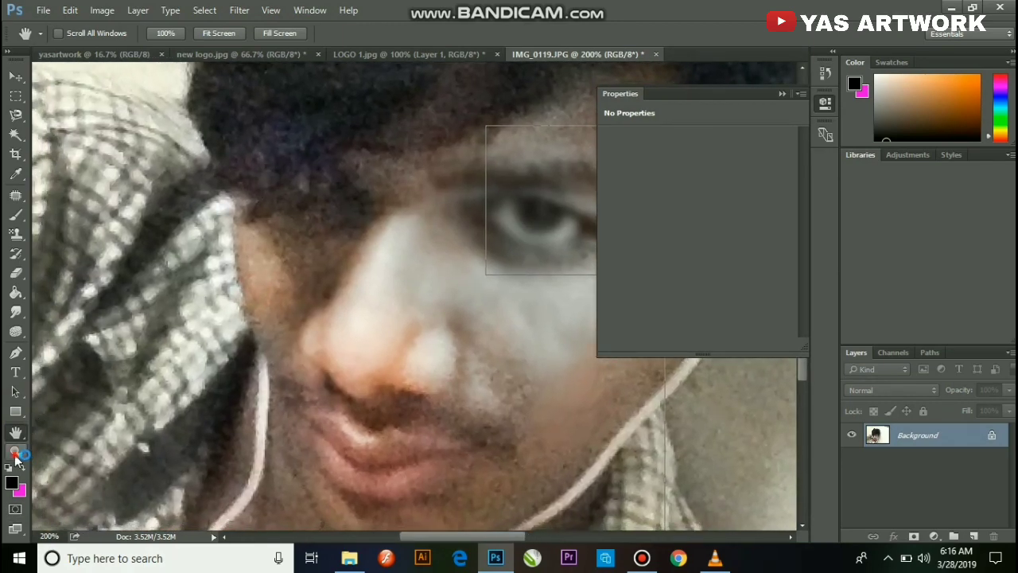
Step: Fit the photo in the window, zoom to 100%, and check the foreground colour without changing it
left_click(15, 451)
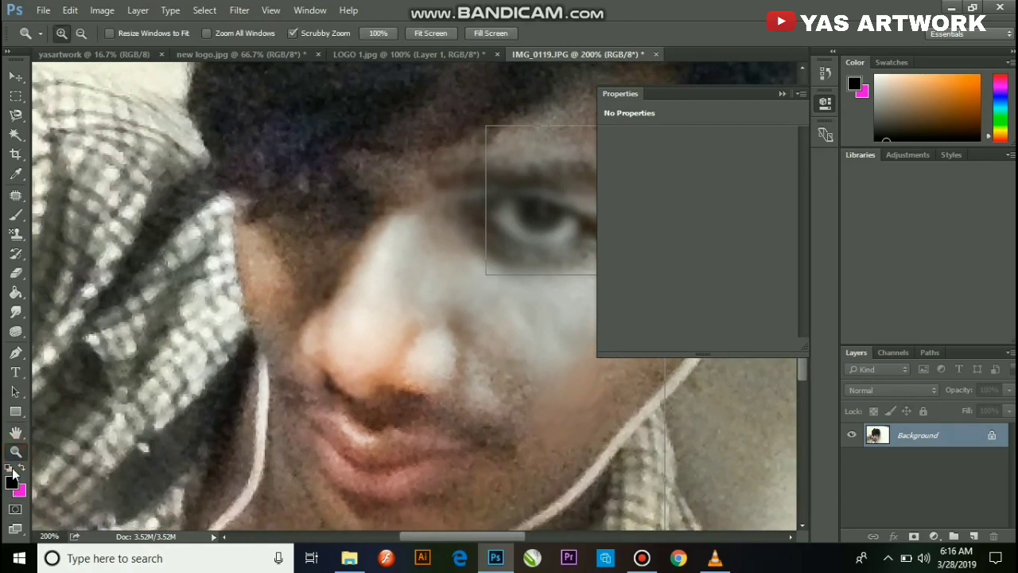
right_click(239, 298)
left_click(280, 306)
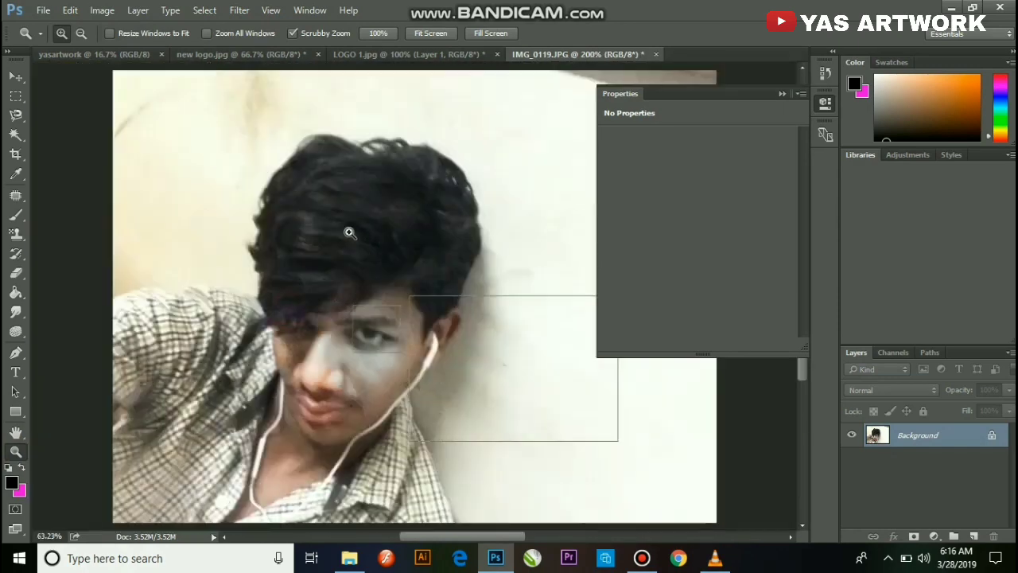
left_click(281, 299)
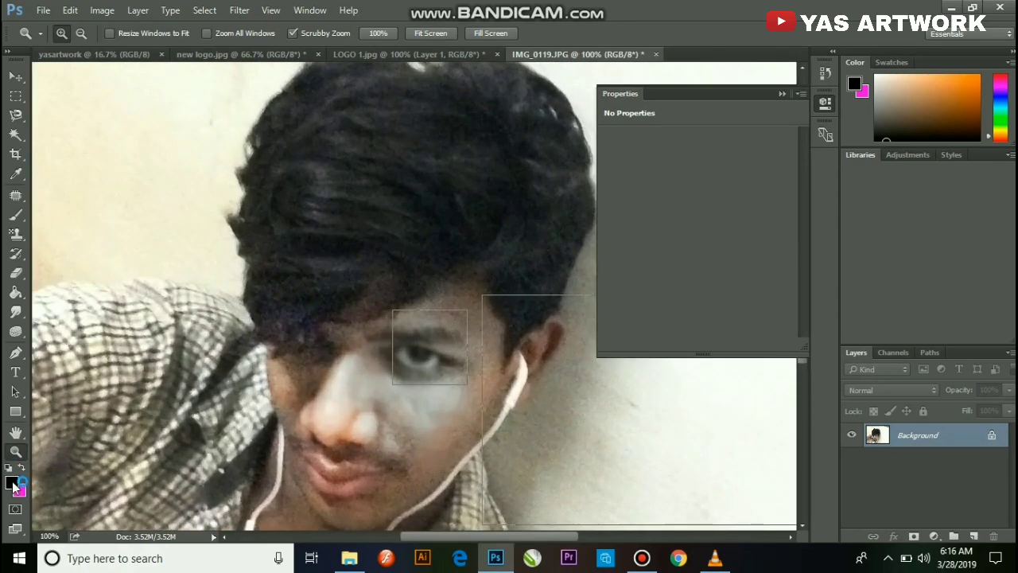
left_click(12, 483)
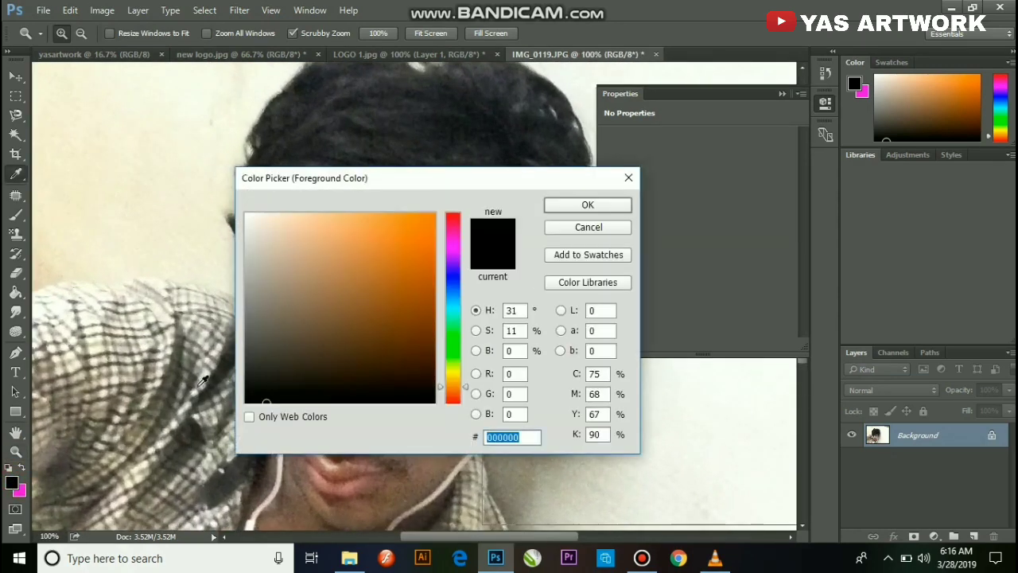
left_click(602, 229)
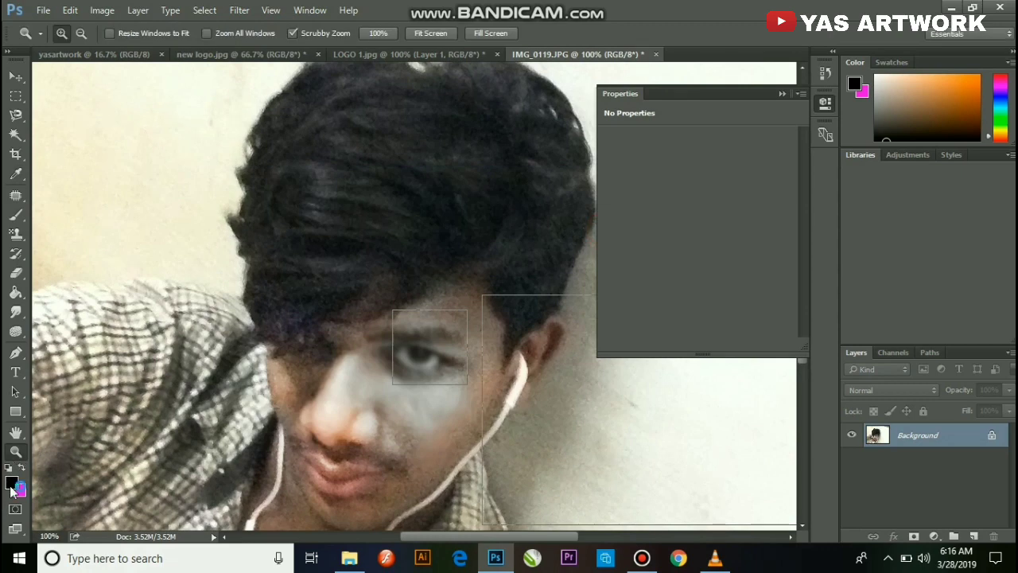
Step: Zoom out to show the whole selfie and get the Pen tool ready
left_click(16, 76)
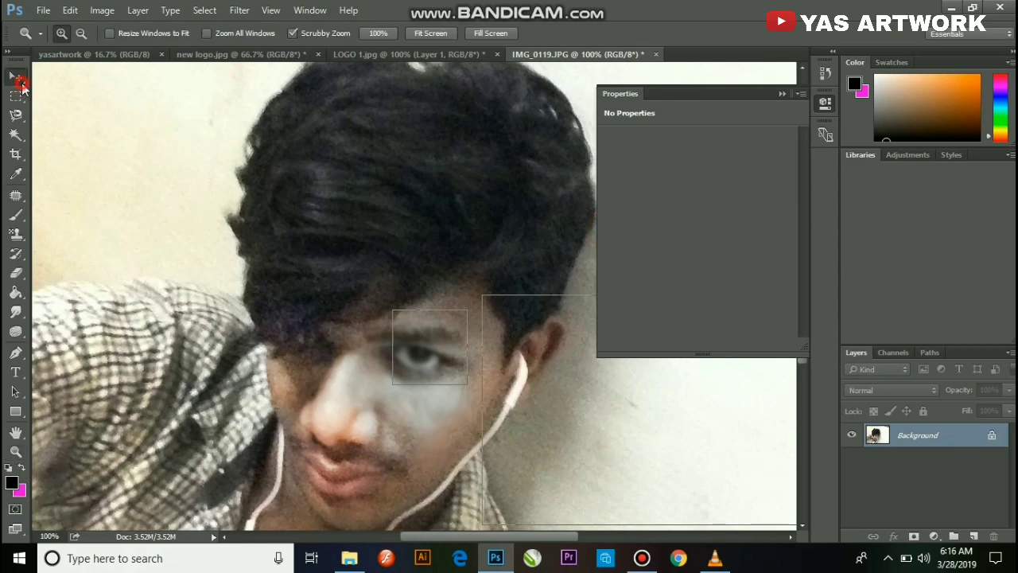
key("ctrl+minus")
key("ctrl+minus")
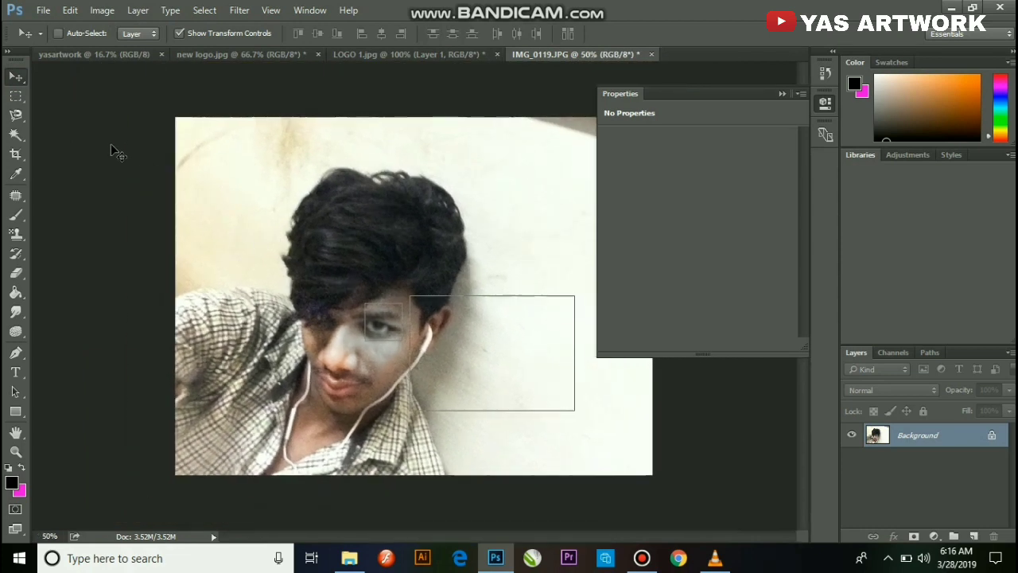
left_click(15, 95)
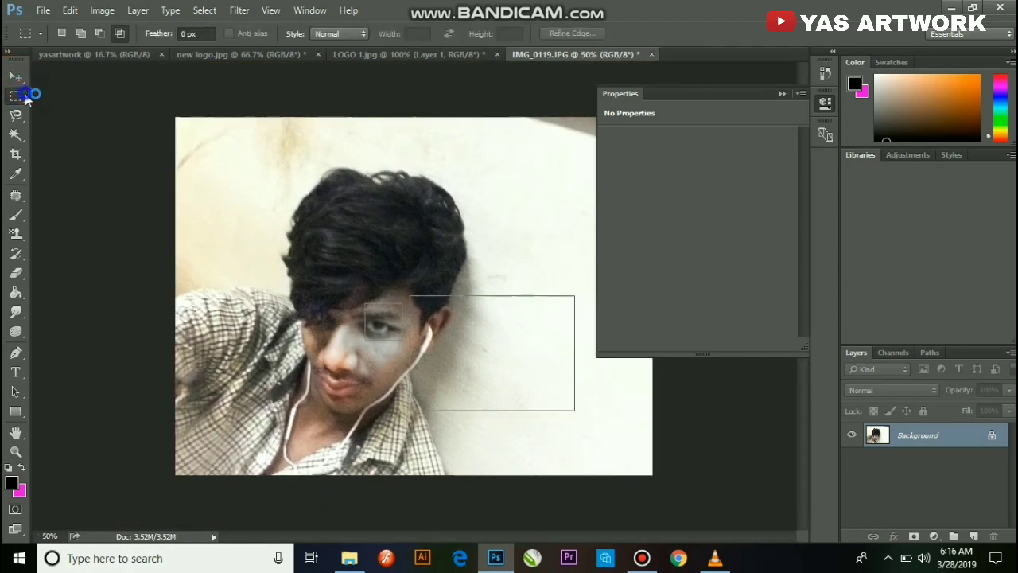
left_click(31, 97)
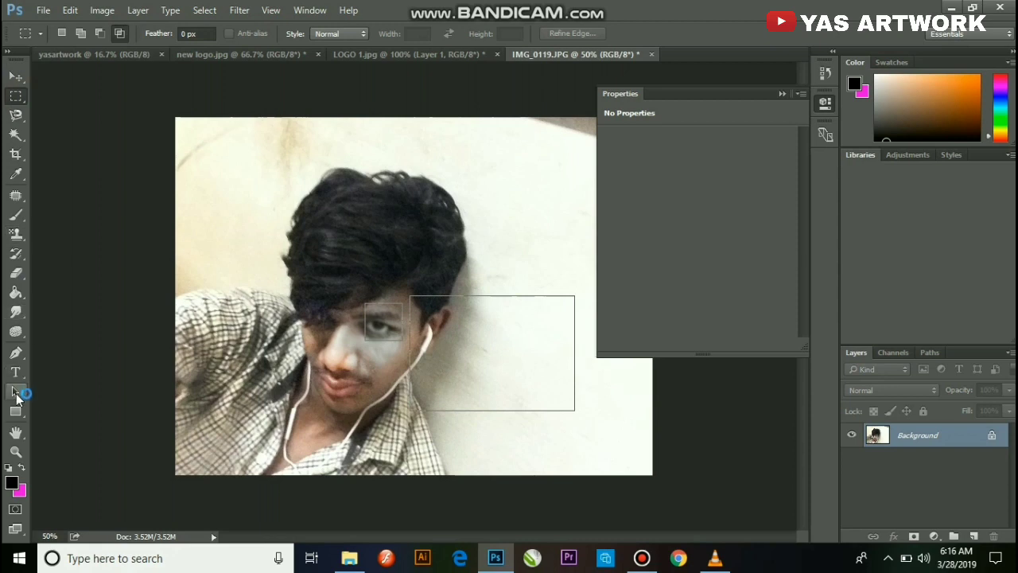
left_click(15, 353)
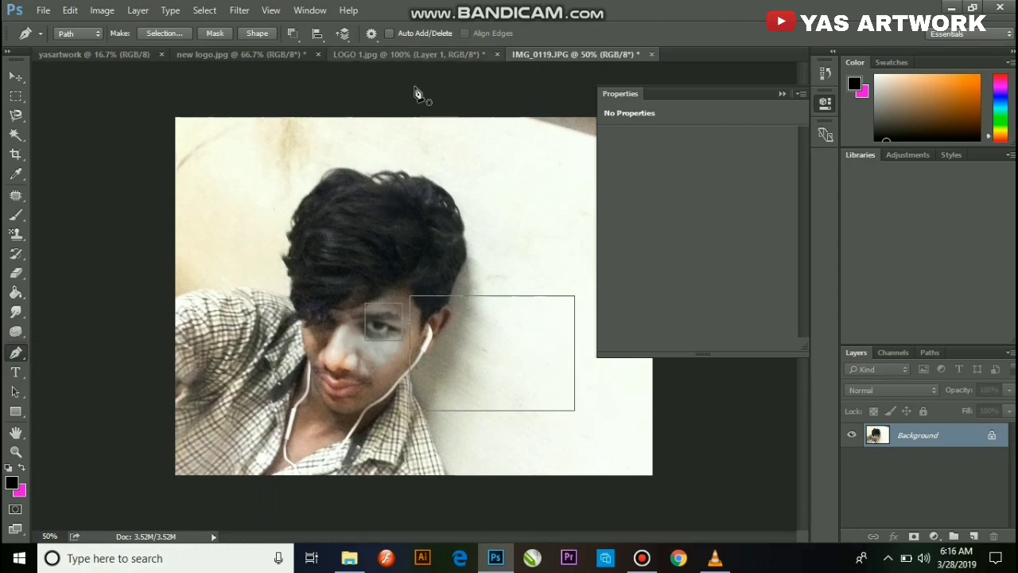
Step: Switch to the IMG_0119.JPG selfie and start a Pen outline along the shoulder
left_click(411, 54)
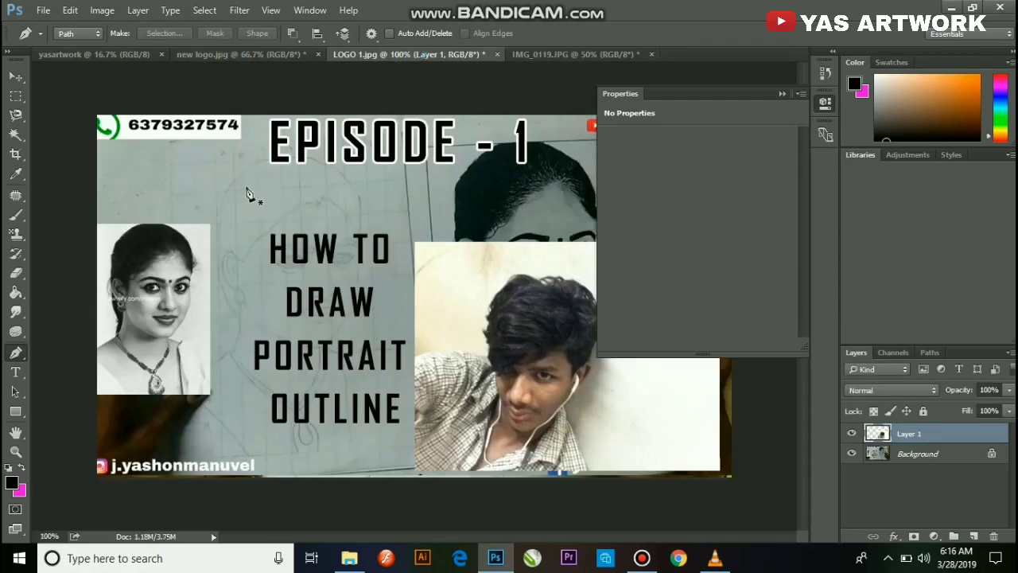
left_click(260, 55)
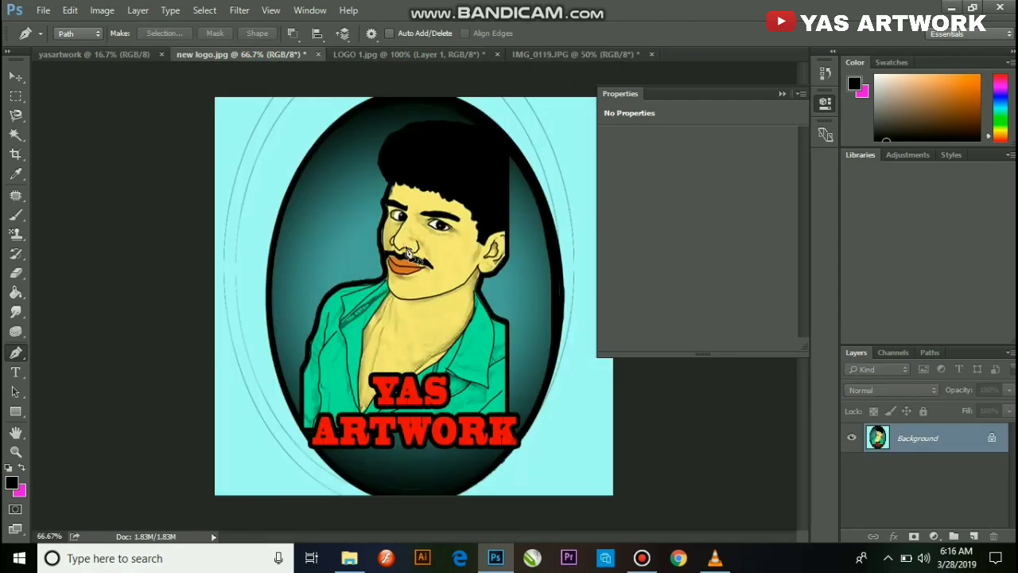
left_click(556, 59)
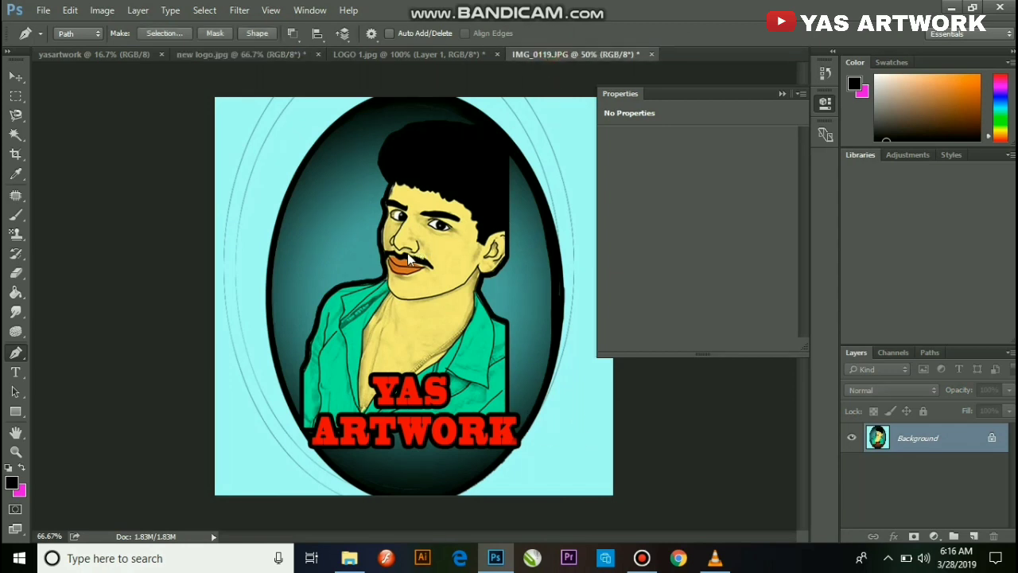
left_click(173, 296)
left_click(195, 288)
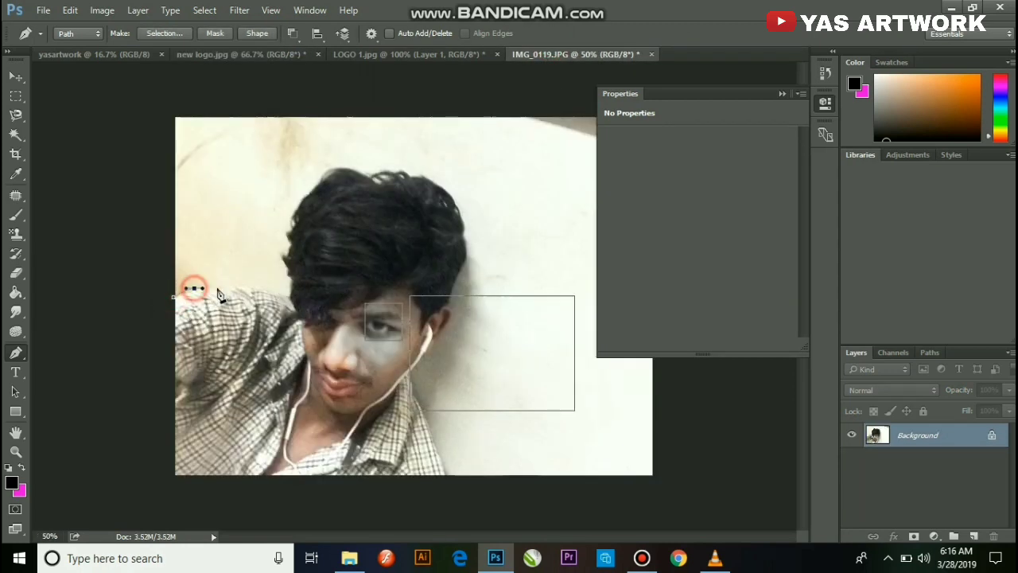
left_click(233, 291)
left_click(263, 292)
Step: Continue the outline up the hair edge and over the top of the head
left_click(291, 269)
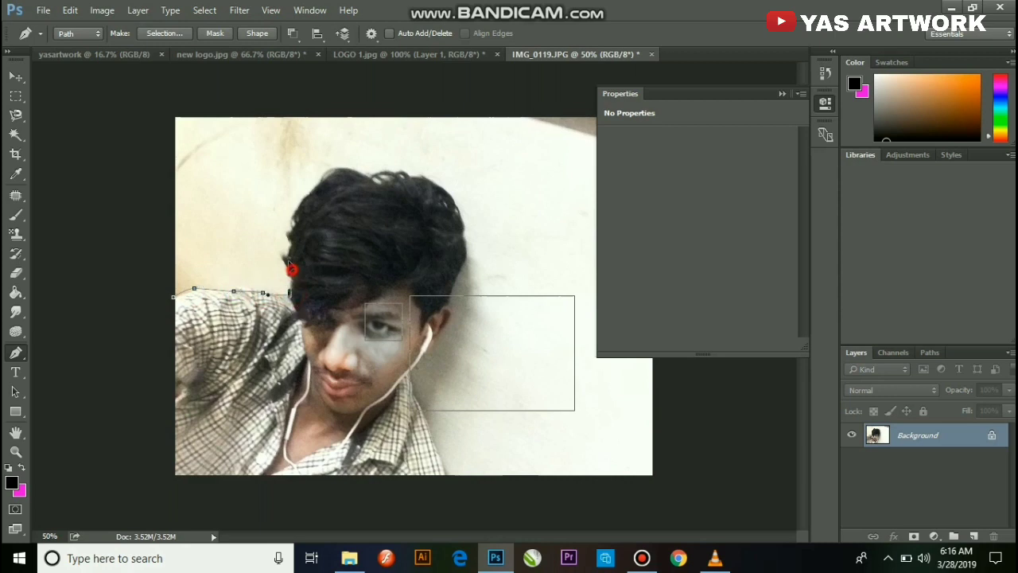
left_click(284, 247)
left_click(294, 218)
left_click(311, 188)
left_click(322, 175)
left_click(344, 163)
left_click(379, 171)
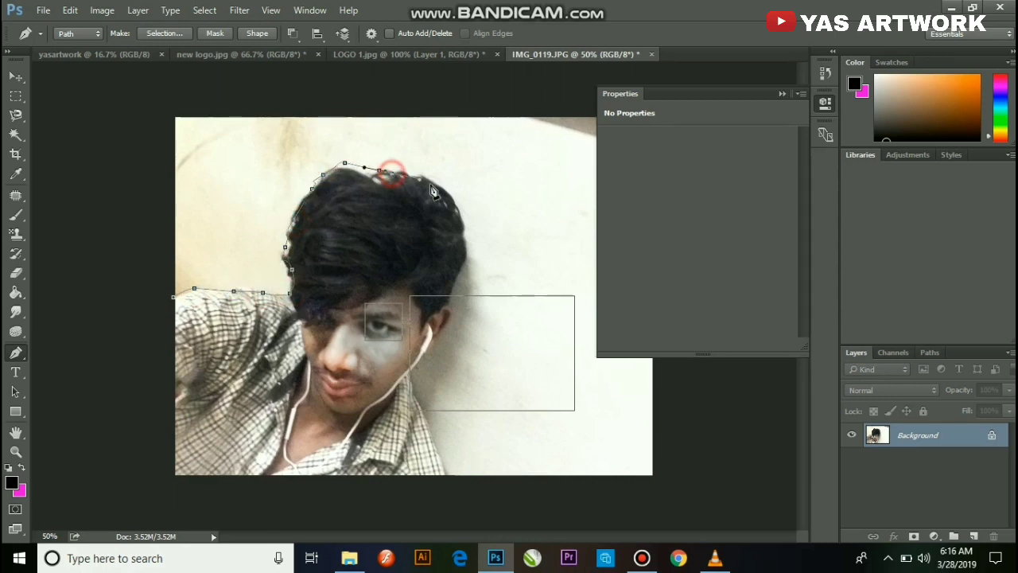
left_click(448, 191)
left_click(472, 220)
left_click(470, 252)
Step: Close the outline down the neck, along the bottom and up the left, then make it a selection
left_click(429, 396)
left_click(436, 417)
left_click(445, 453)
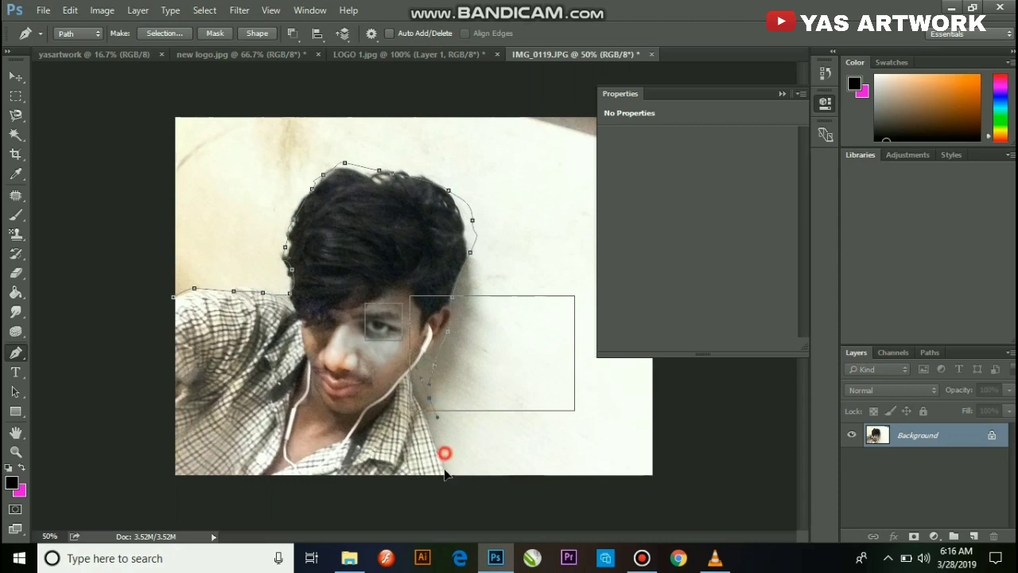
left_click(410, 496)
left_click(227, 496)
left_click(167, 470)
left_click(157, 416)
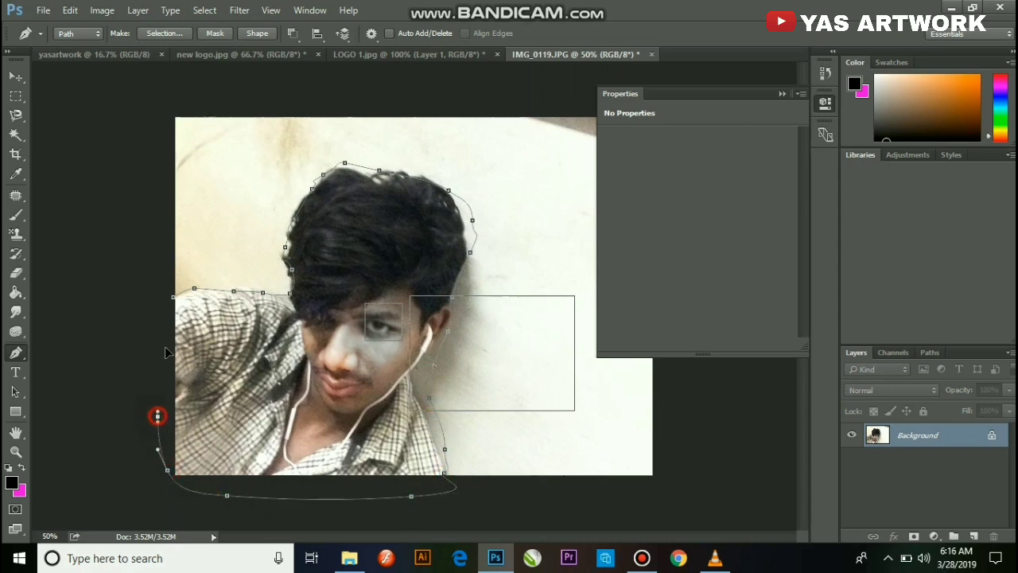
left_click(174, 298)
key("ctrl+Return")
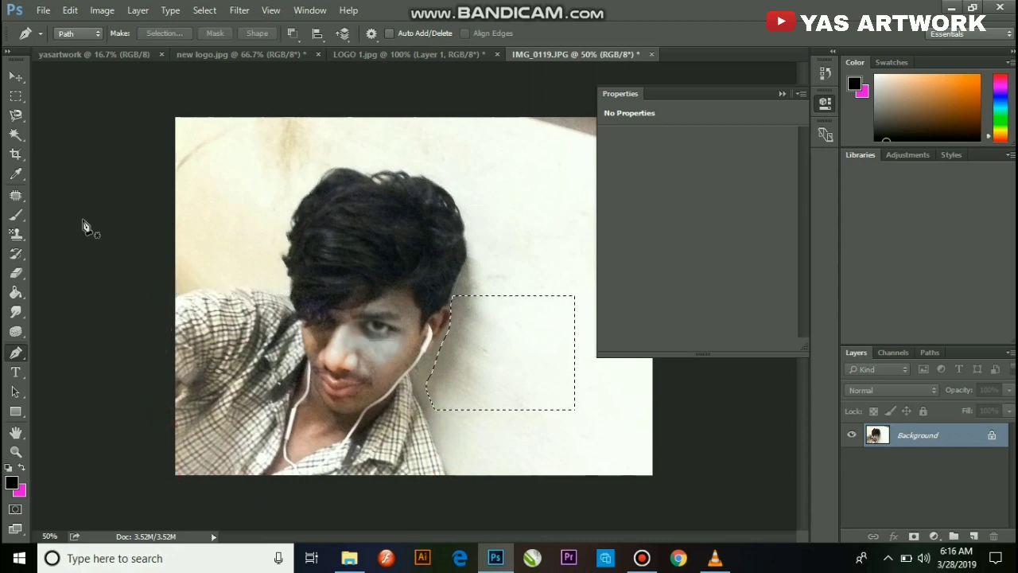
Step: Clear the wrong selection and step back through history to a clean image
key("ctrl+d")
key("ctrl+alt+z")
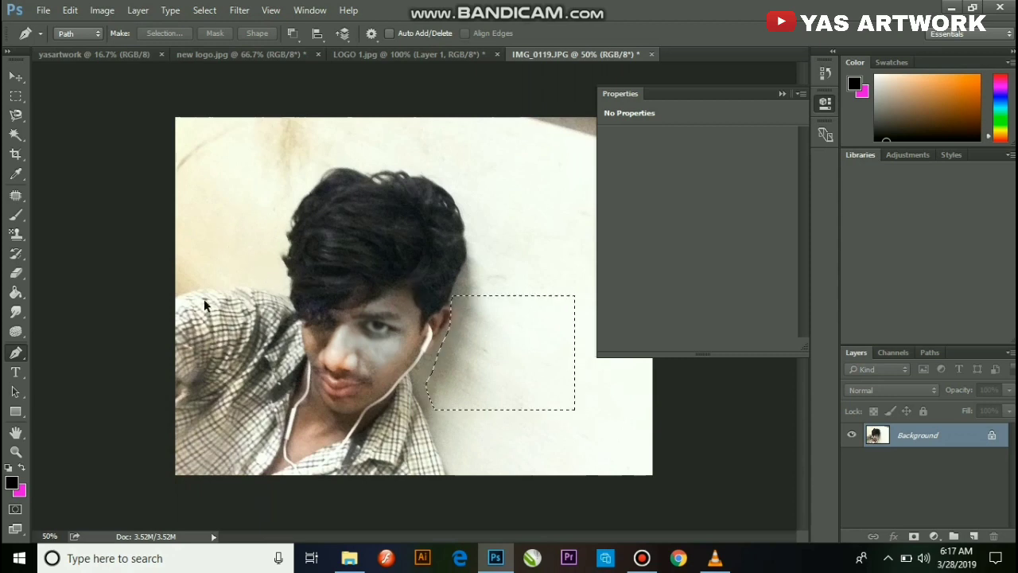
key("ctrl+alt+z")
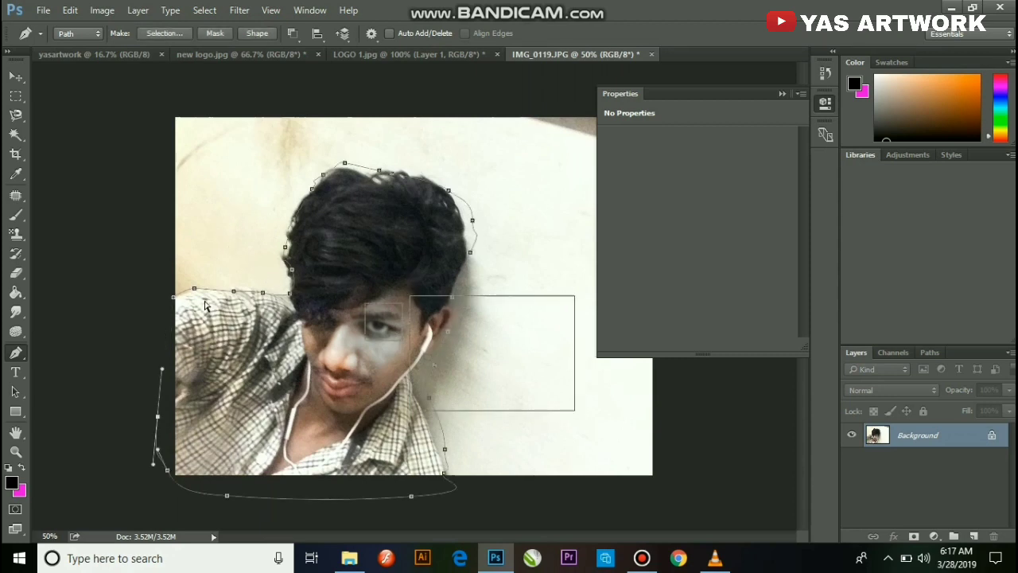
key("ctrl+shift+z")
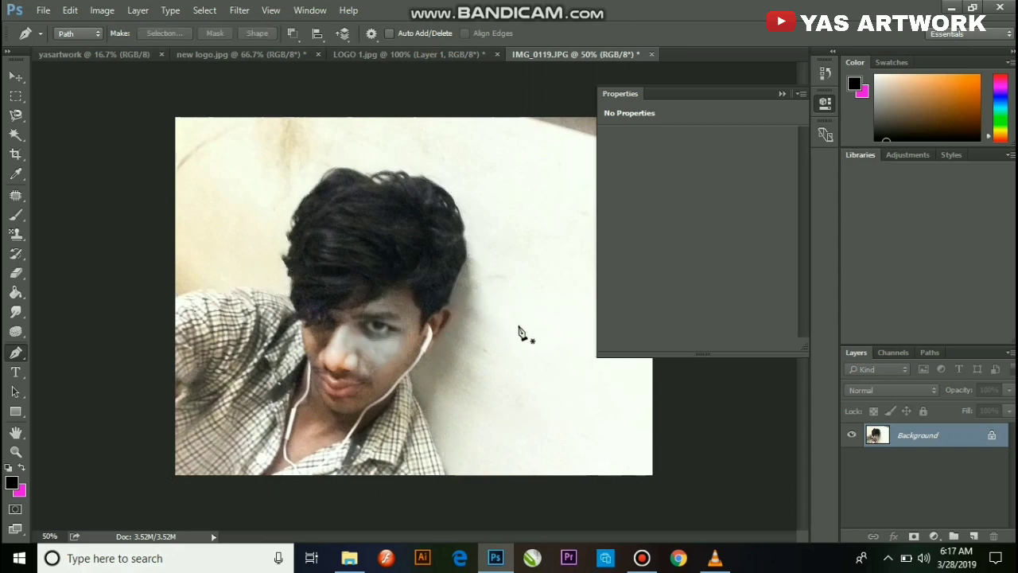
Step: Trace a curved Pen outline from the shoulder over the hair and down the right side
left_click_drag(269, 289, 280, 209)
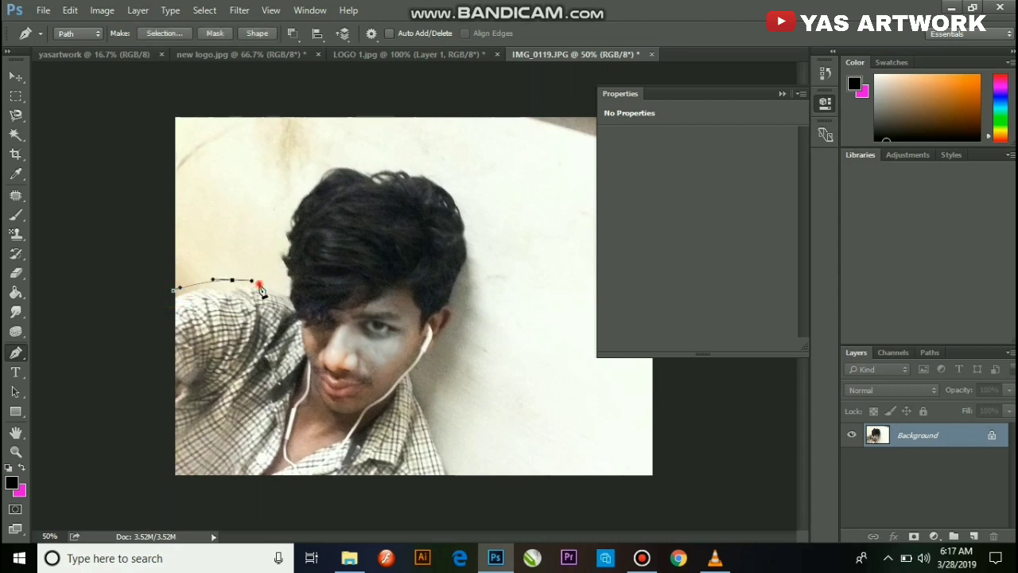
left_click_drag(316, 160, 342, 155)
left_click(385, 155)
left_click(451, 166)
left_click(486, 216)
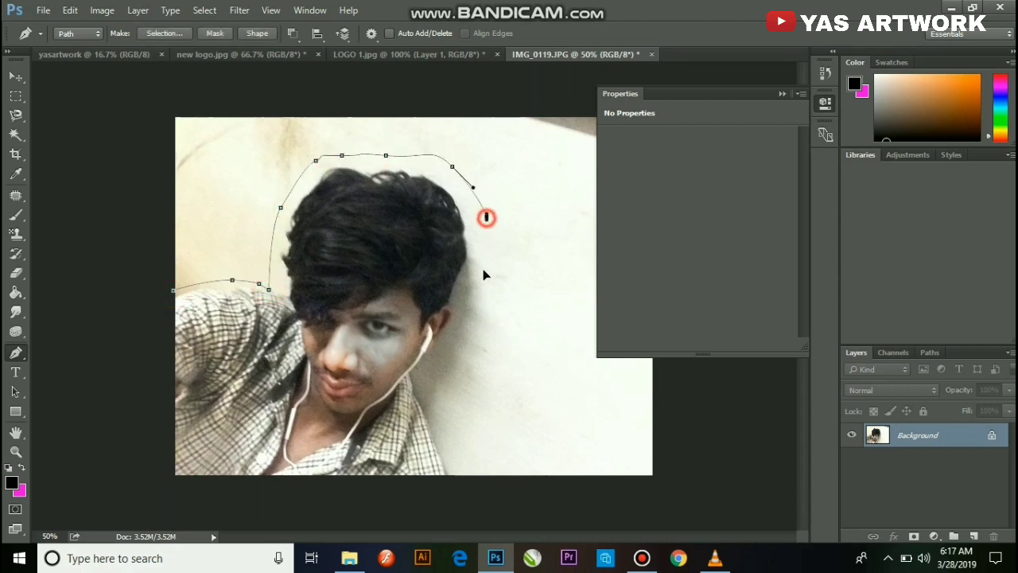
left_click(482, 277)
left_click(442, 407)
left_click(448, 468)
Step: Close the outline around the bottom and left, load it as a selection, and drag it toward the logo
left_click_drag(200, 507, 135, 506)
left_click(94, 498)
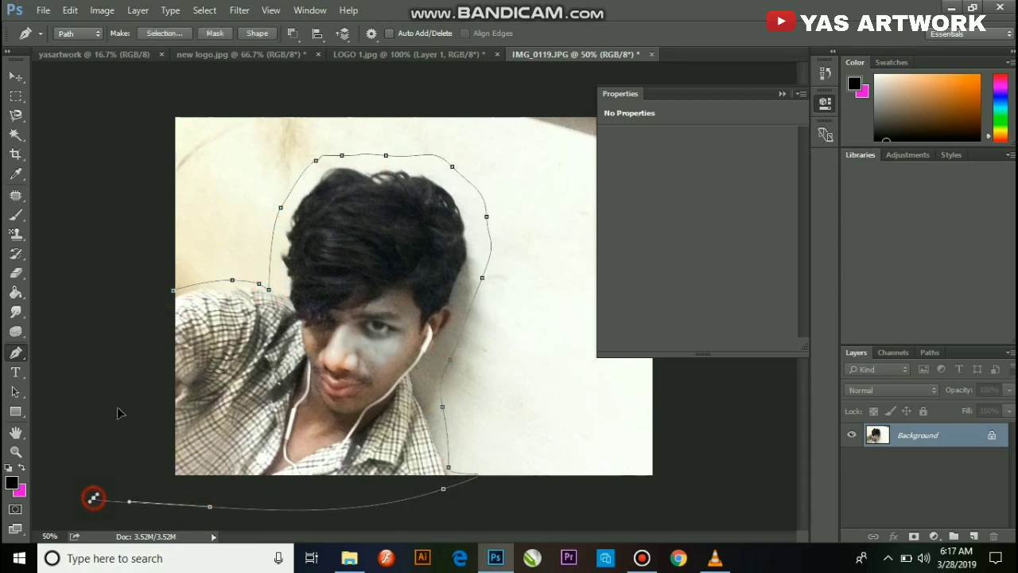
left_click(118, 402)
left_click(173, 291)
key("ctrl+Return")
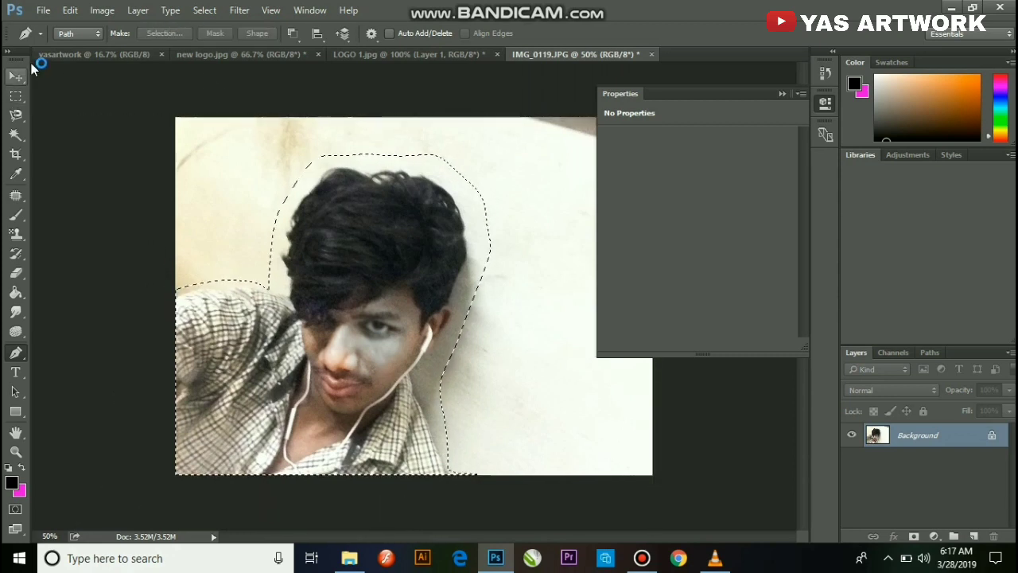
left_click(16, 76)
mouse_move(392, 172)
left_mouse_down()
mouse_move(412, 114)
mouse_move(387, 36)
left_mouse_up()
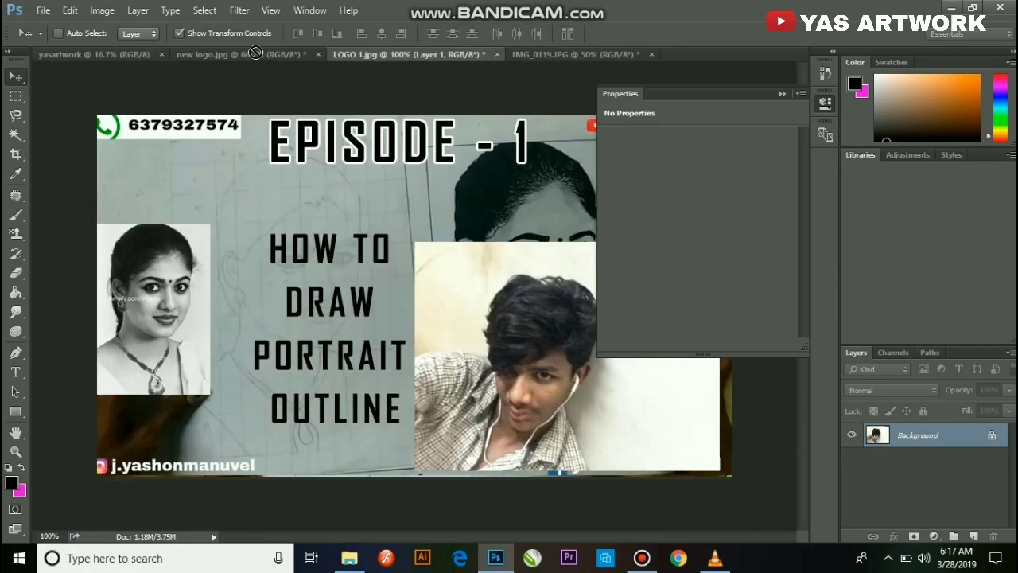
Step: Drop the selfie cut-out into new logo.jpg as Layer 1 and scale it to about 35% at bottom right
left_click(253, 54)
mouse_move(461, 376)
left_mouse_down()
mouse_move(470, 374)
mouse_move(383, 205)
left_mouse_up()
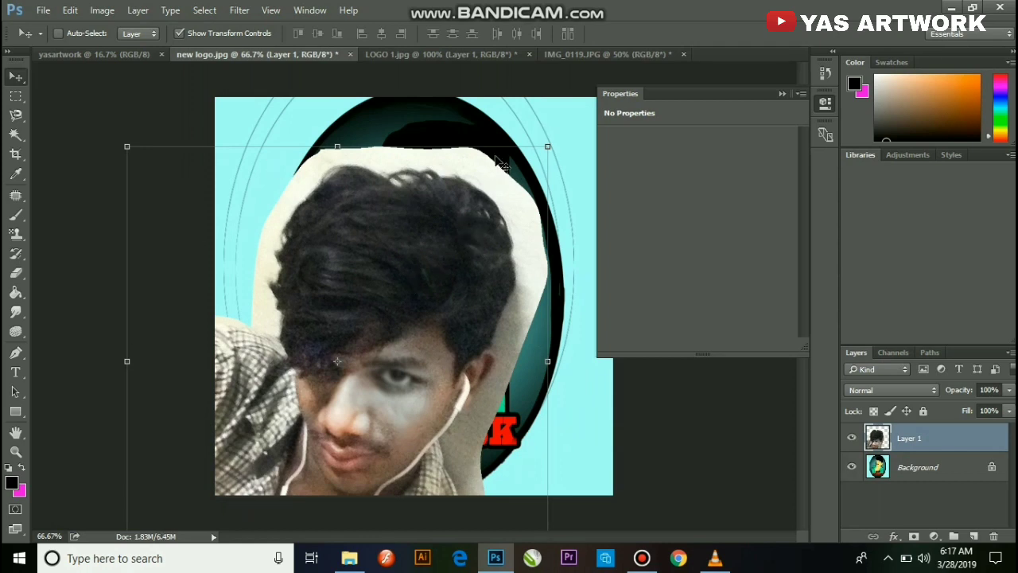
mouse_move(544, 146)
left_mouse_down()
mouse_move(273, 425)
mouse_move(493, 294)
mouse_move(581, 385)
mouse_move(579, 424)
left_mouse_up()
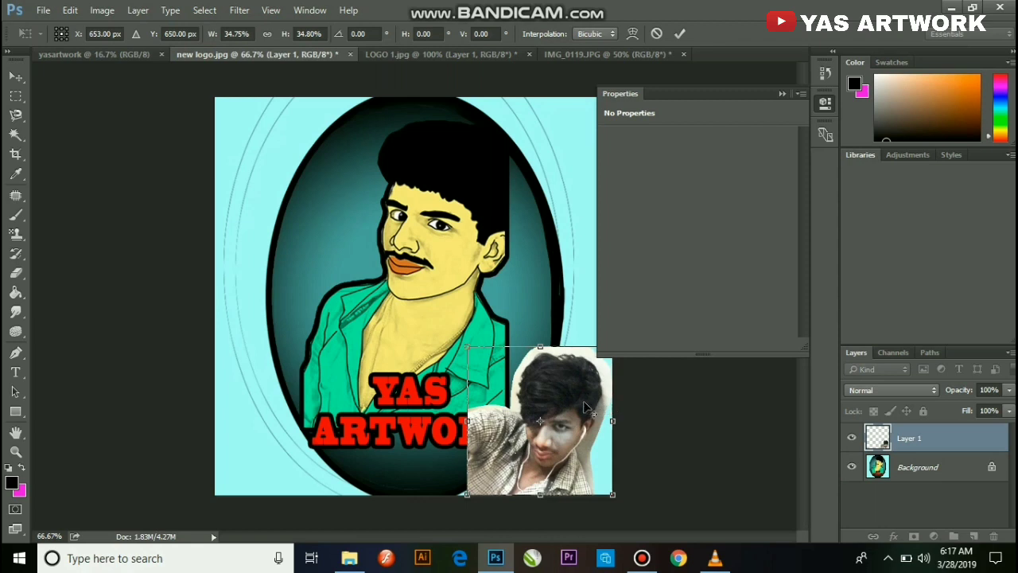
Step: Commit the resize, then Alt-drag a duplicate selfie (Layer 1 copy) into the bottom-left corner
left_click_drag(540, 421, 500, 404)
key("Return")
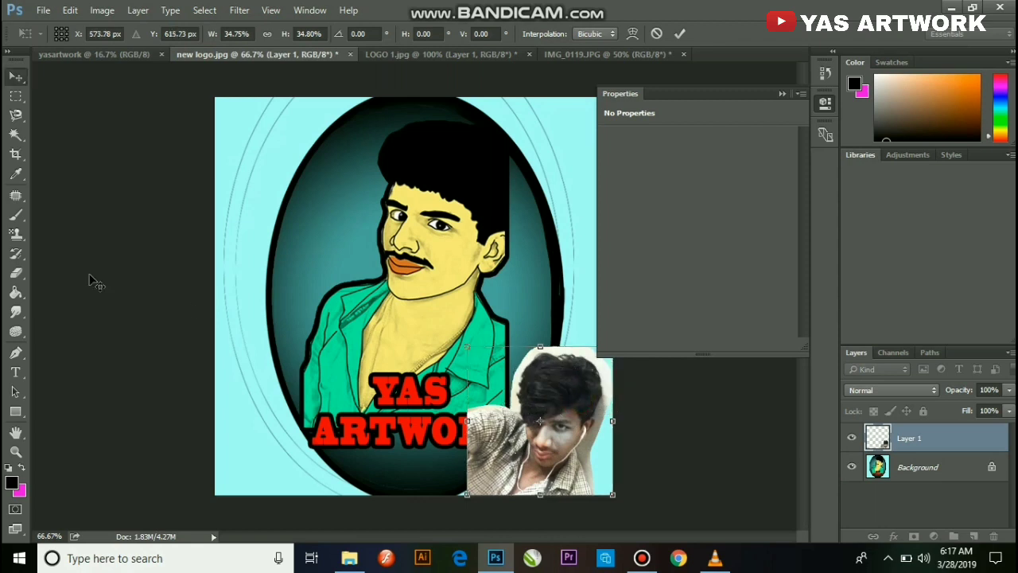
left_click(16, 153)
left_click(18, 73)
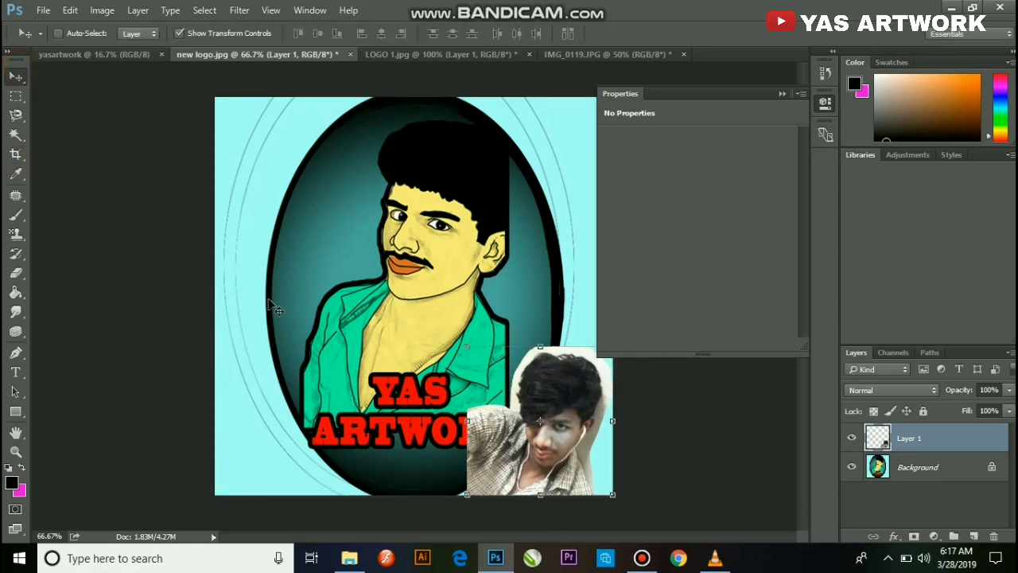
left_click_drag(546, 392, 311, 389)
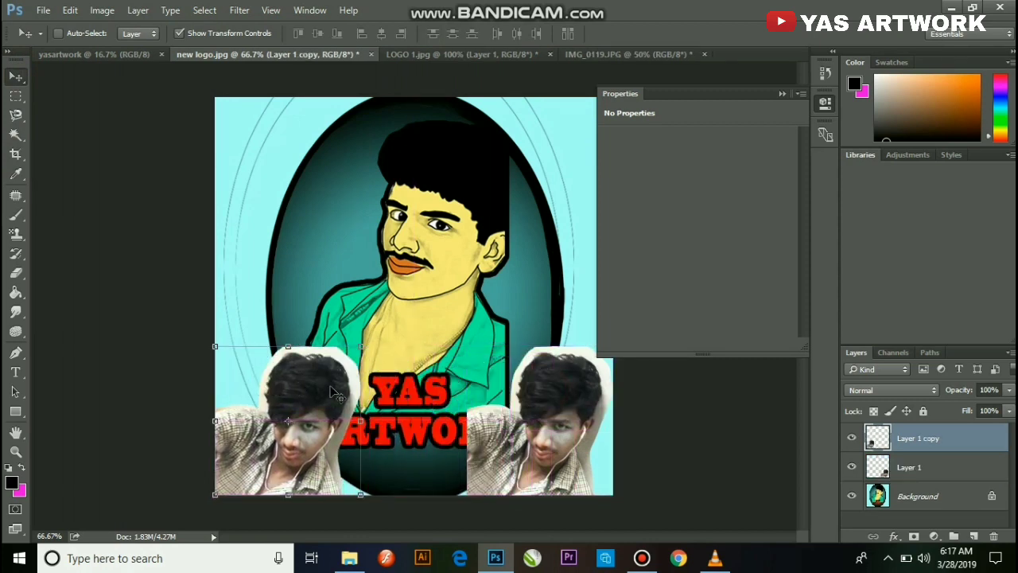
right_click(333, 400)
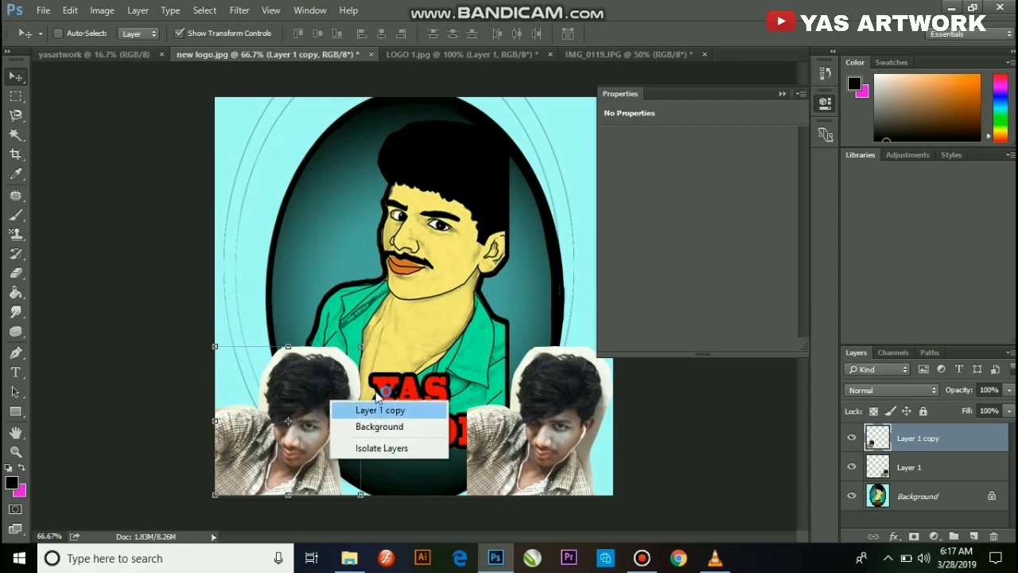
left_click(354, 402)
left_click(15, 95)
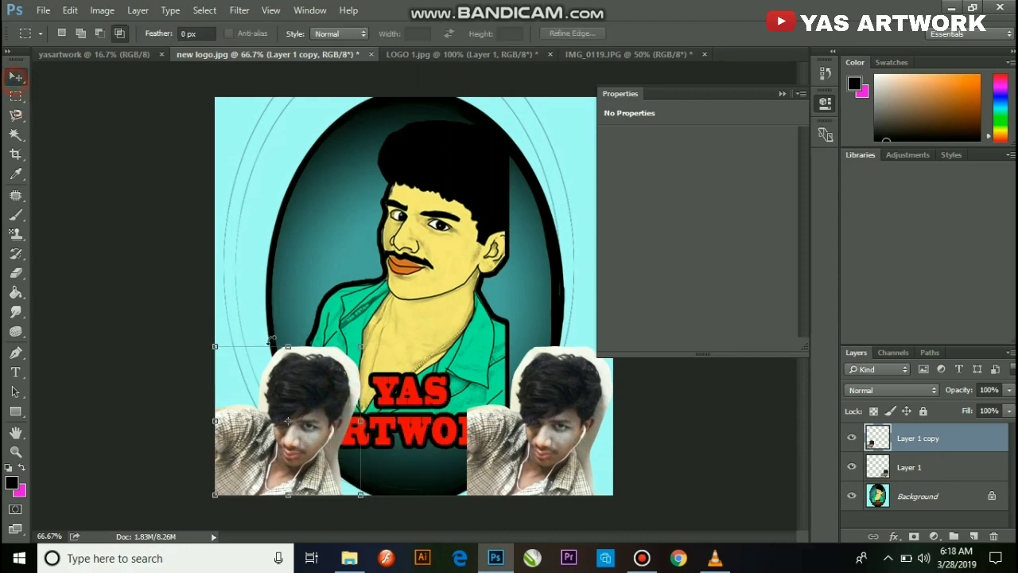
left_click(15, 77)
left_click(58, 33)
key("ctrl+t")
right_click(307, 388)
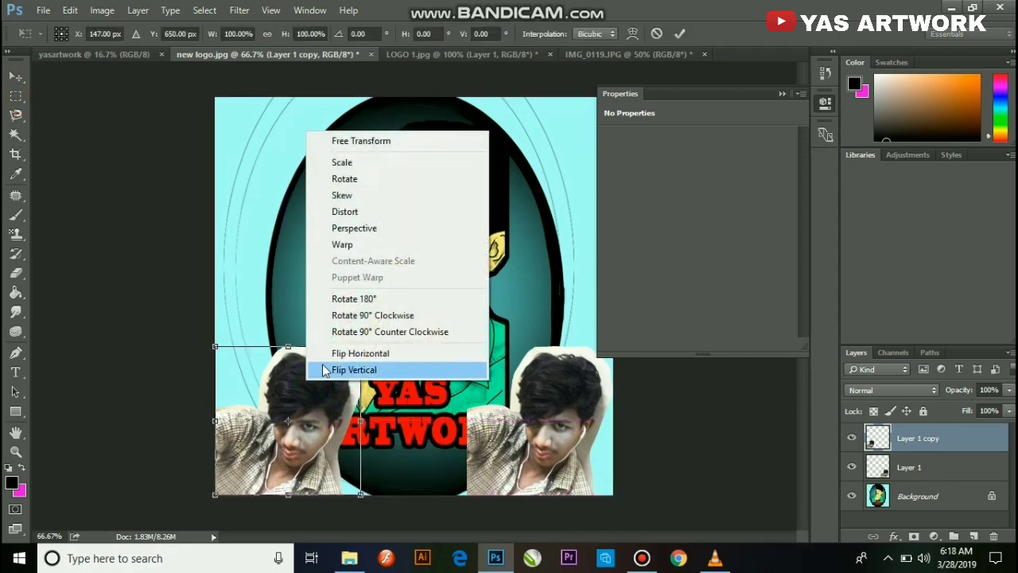
left_click(344, 352)
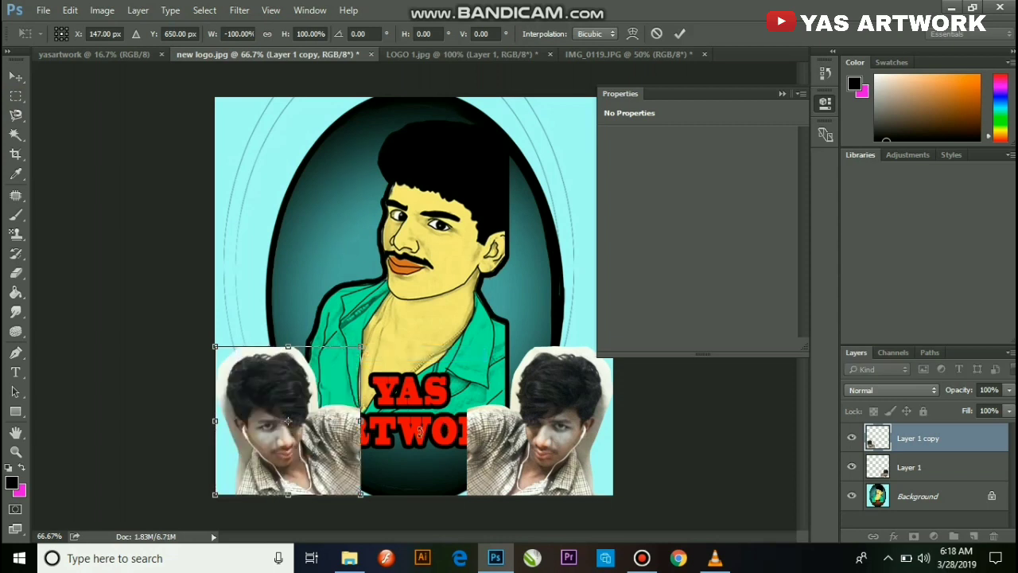
key("Return")
left_click(612, 54)
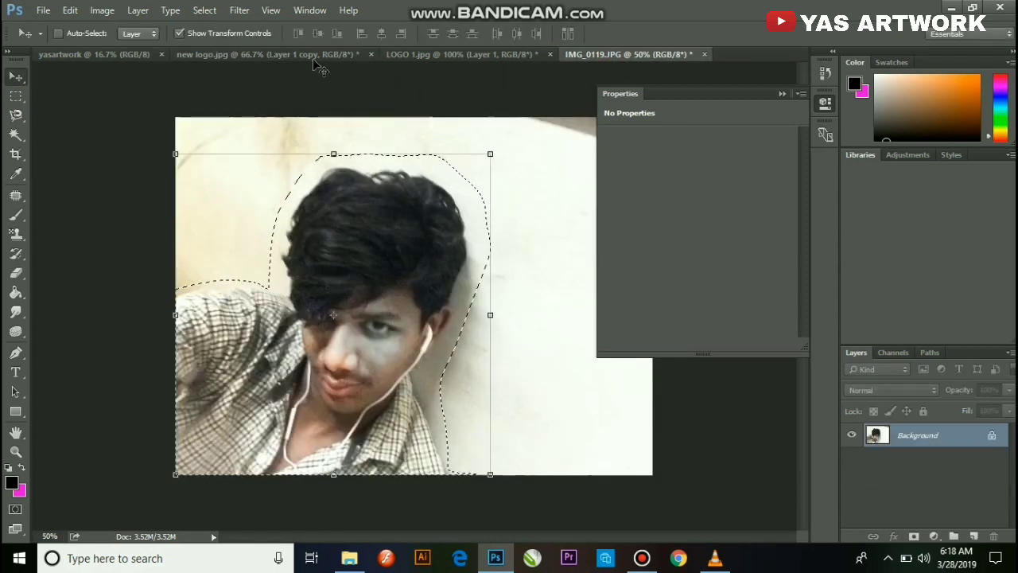
left_click(267, 54)
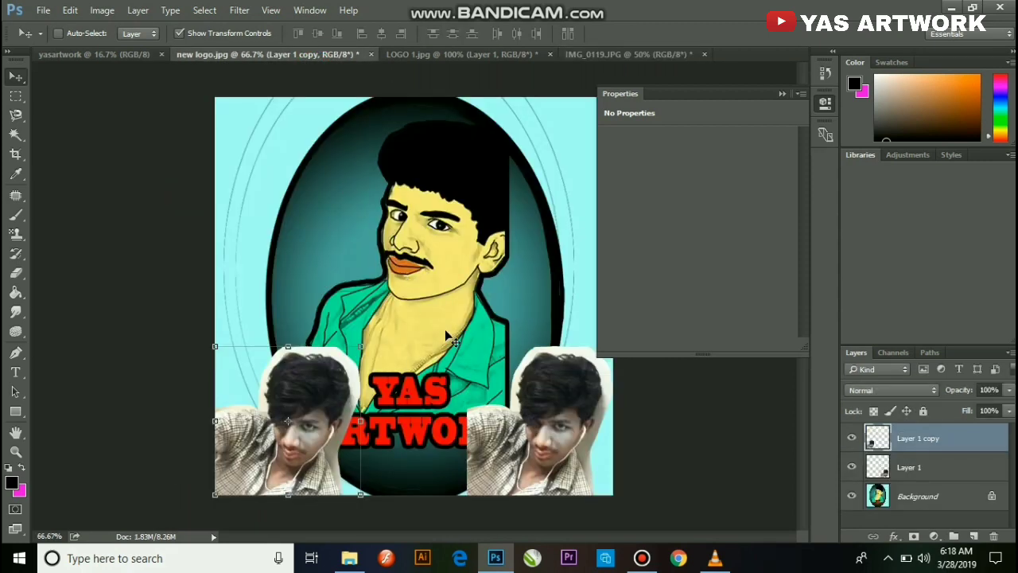